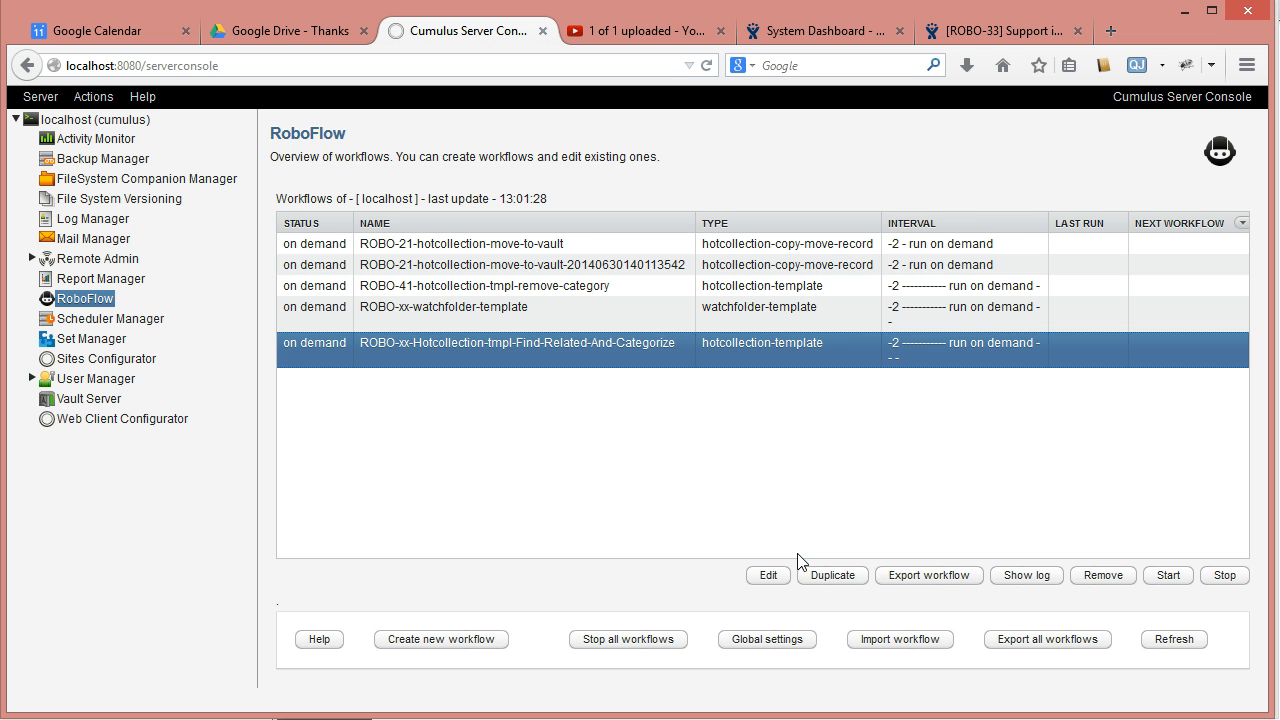
- Open the settings of the ROBO-xx-Hotcollection-tmpl-Find-Related-And-Categorize workflow and review its Catalog and Cumulus query parameters
{"action": "left_click", "coordinate": [768, 576]}
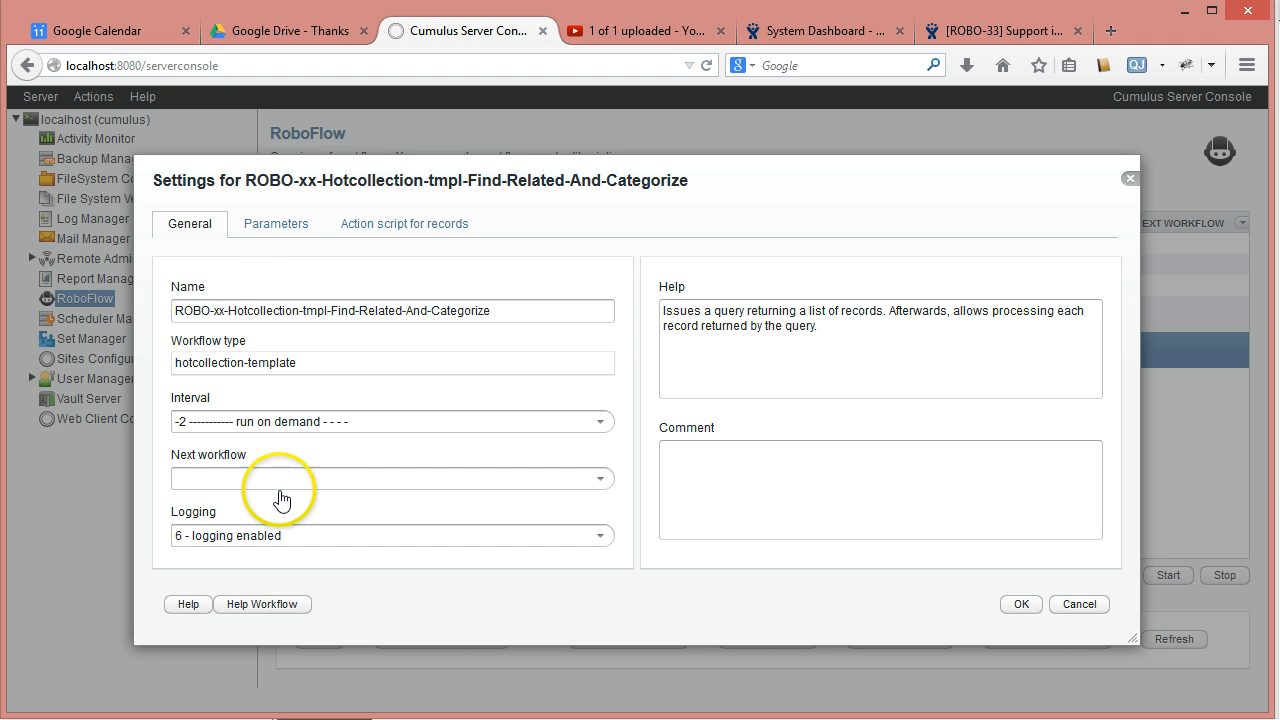
{"action": "left_click", "coordinate": [255, 228]}
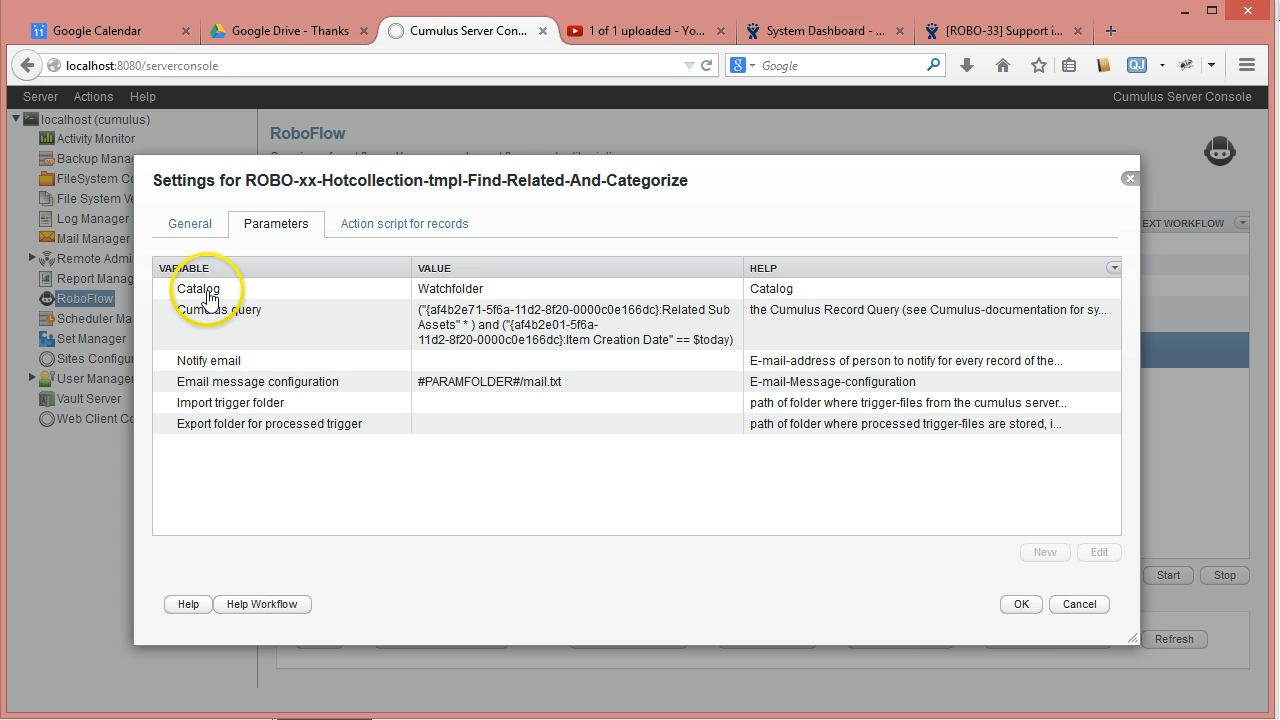
{"action": "left_click", "coordinate": [510, 288]}
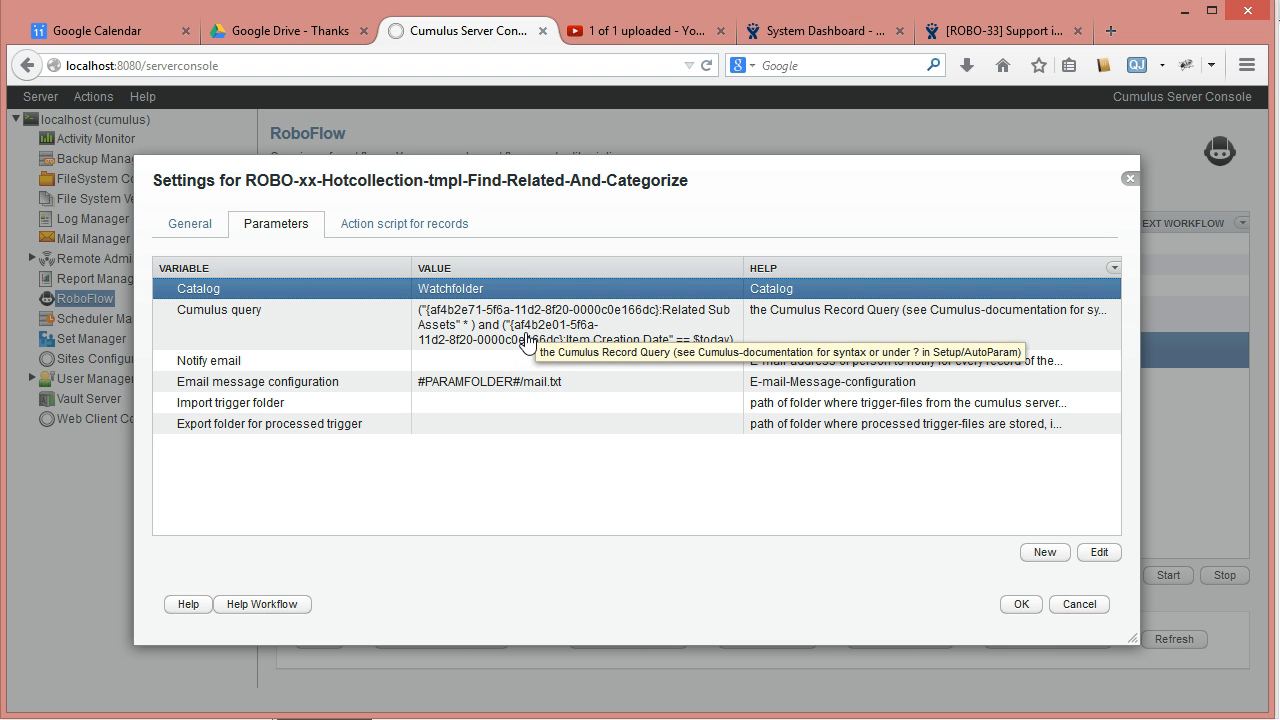
{"action": "left_click", "coordinate": [468, 338]}
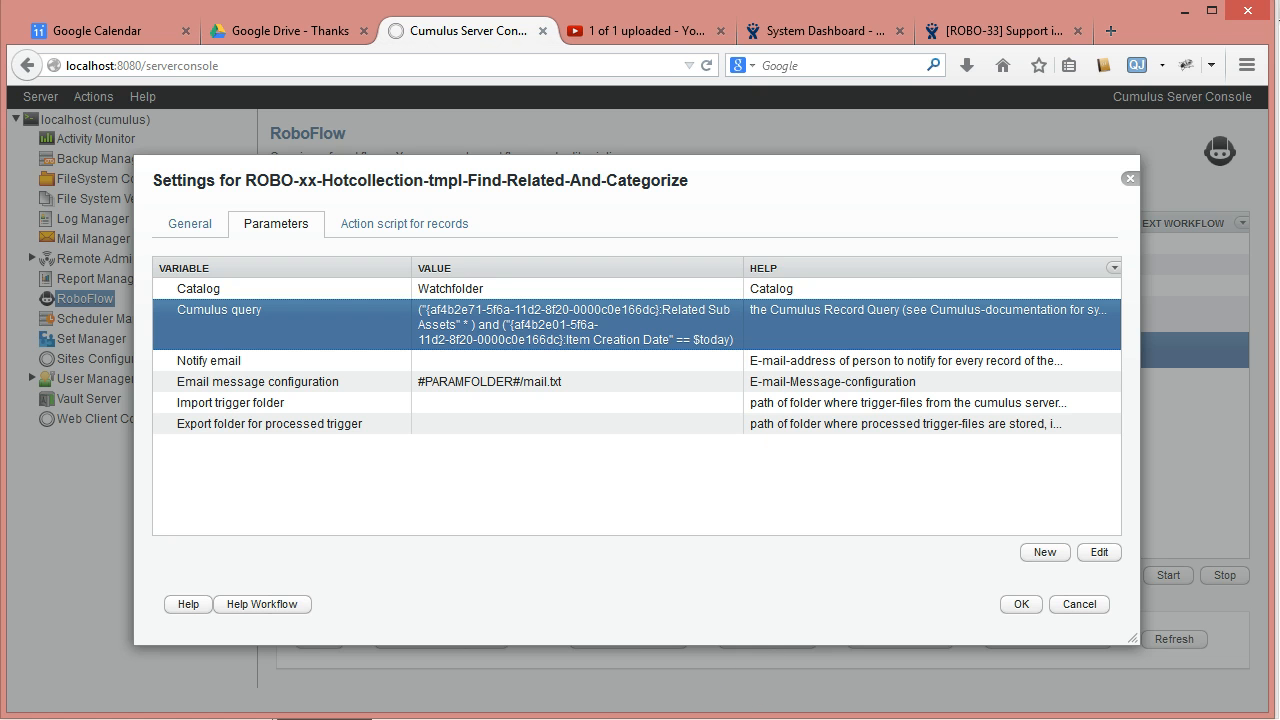
- Switch to the Cumulus client and start an advanced search with the condition Related Sub Assets has value
{"action": "left_click", "coordinate": [627, 719]}
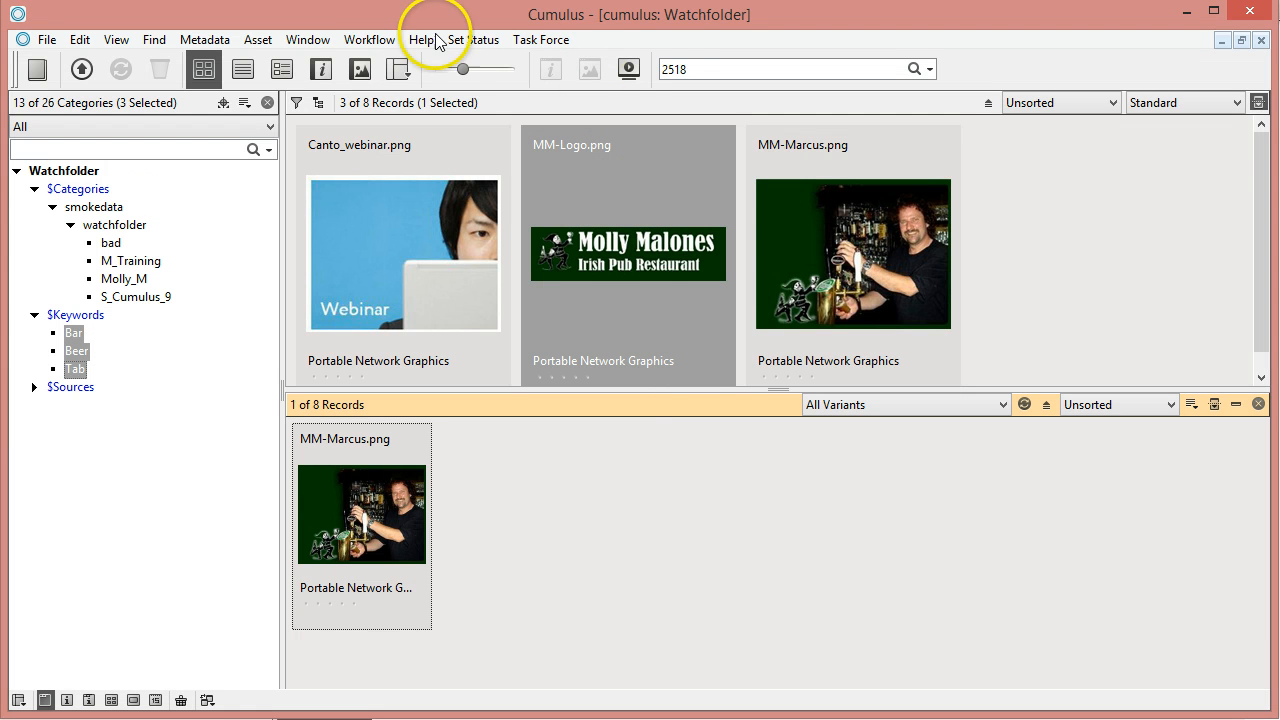
{"action": "left_click", "coordinate": [928, 69]}
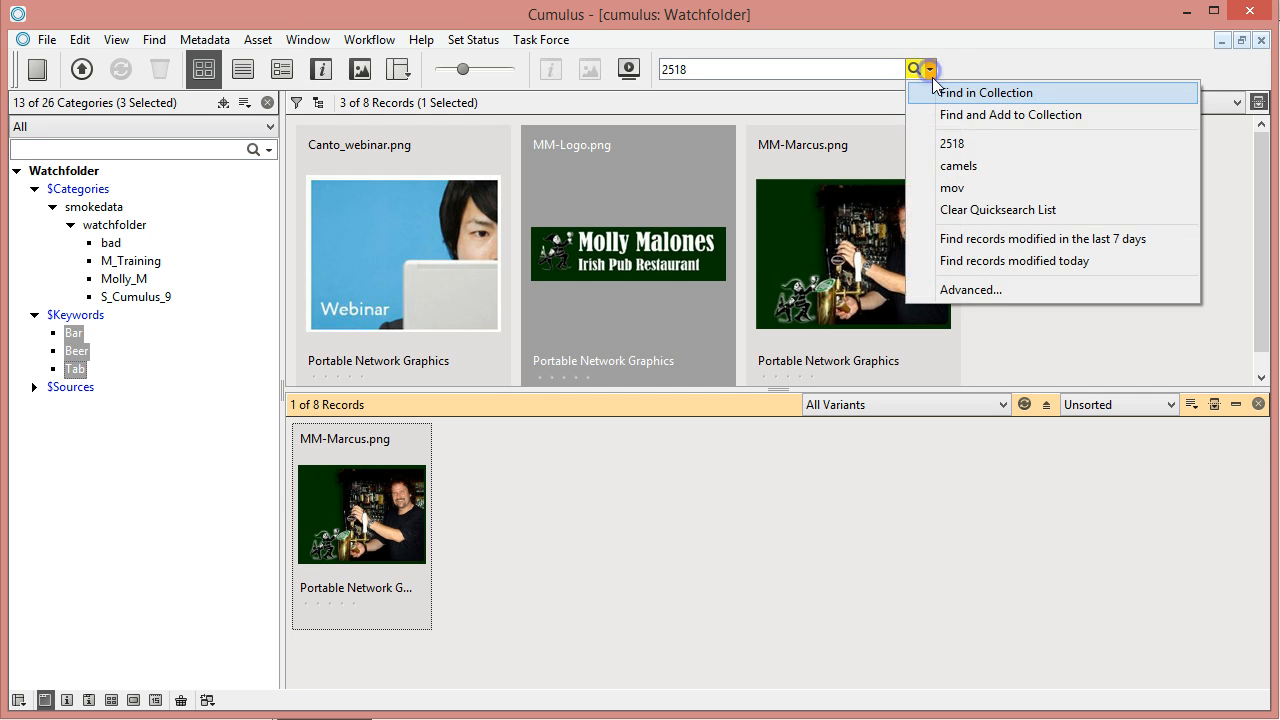
{"action": "left_click", "coordinate": [955, 289]}
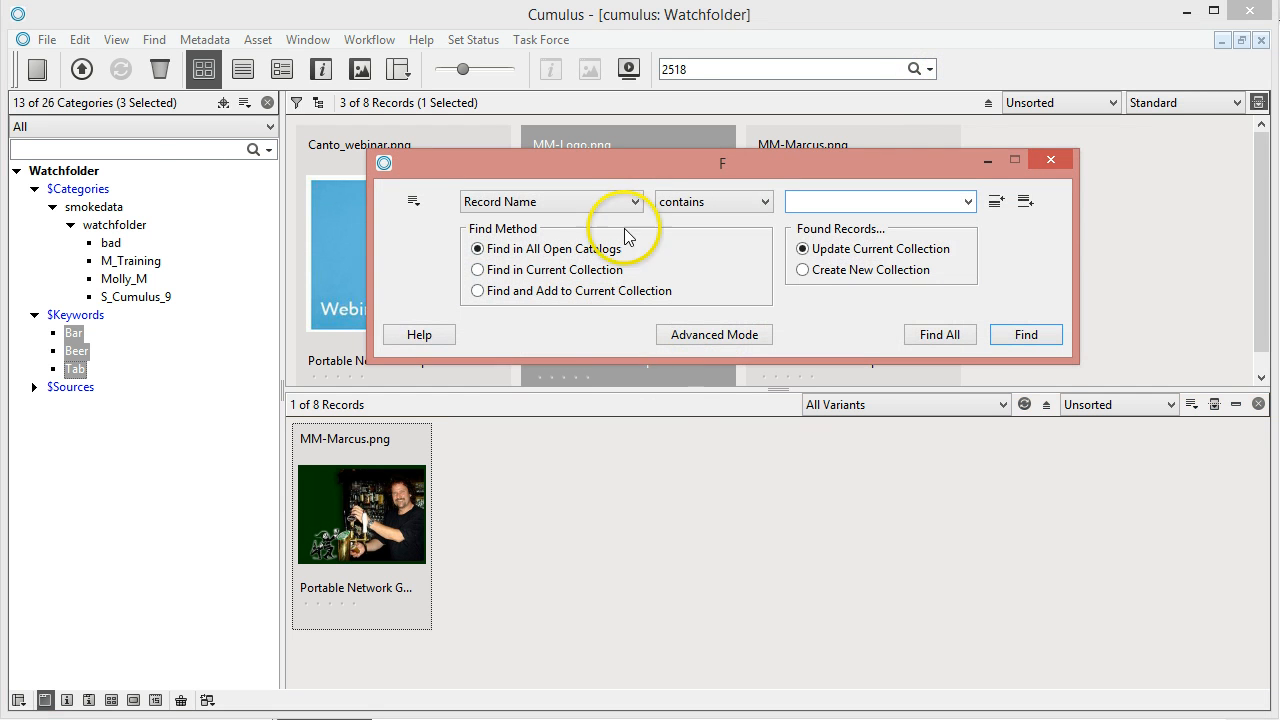
{"action": "left_click", "coordinate": [635, 203]}
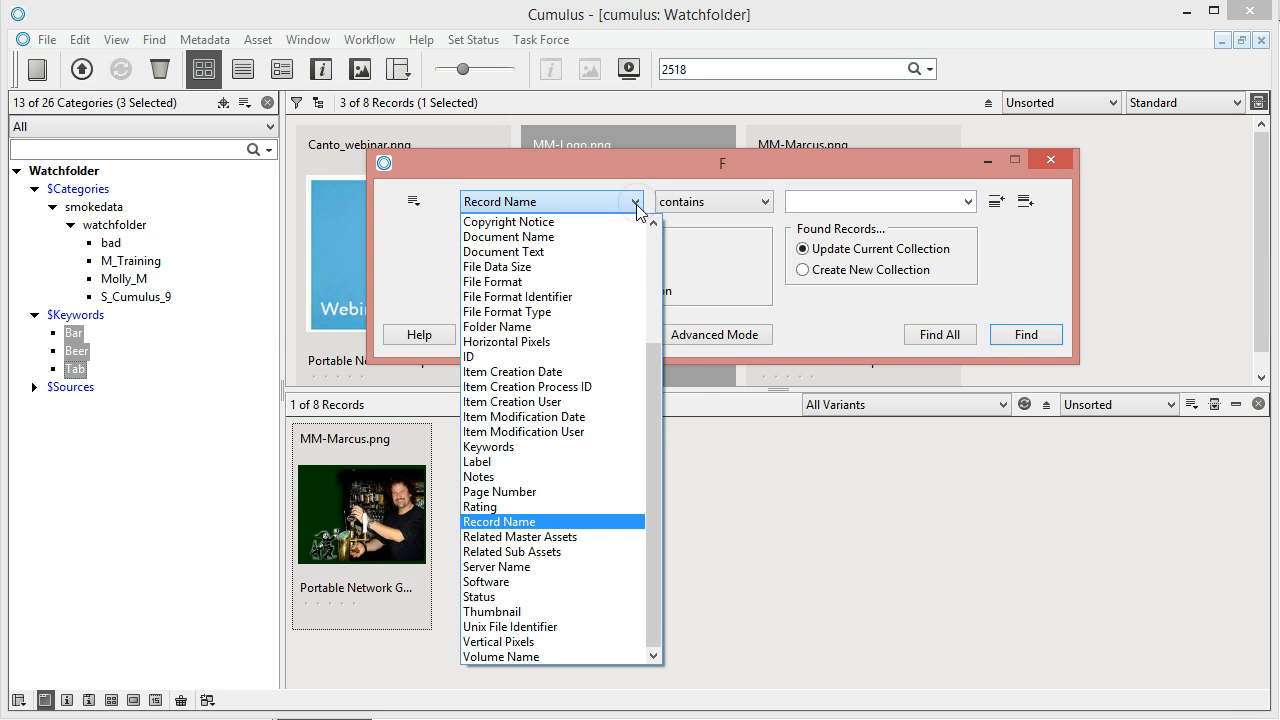
{"action": "mouse_move", "coordinate": [654, 364]}
{"action": "left_mouse_down"}
{"action": "mouse_move", "coordinate": [665, 247]}
{"action": "mouse_move", "coordinate": [663, 366]}
{"action": "left_mouse_up"}
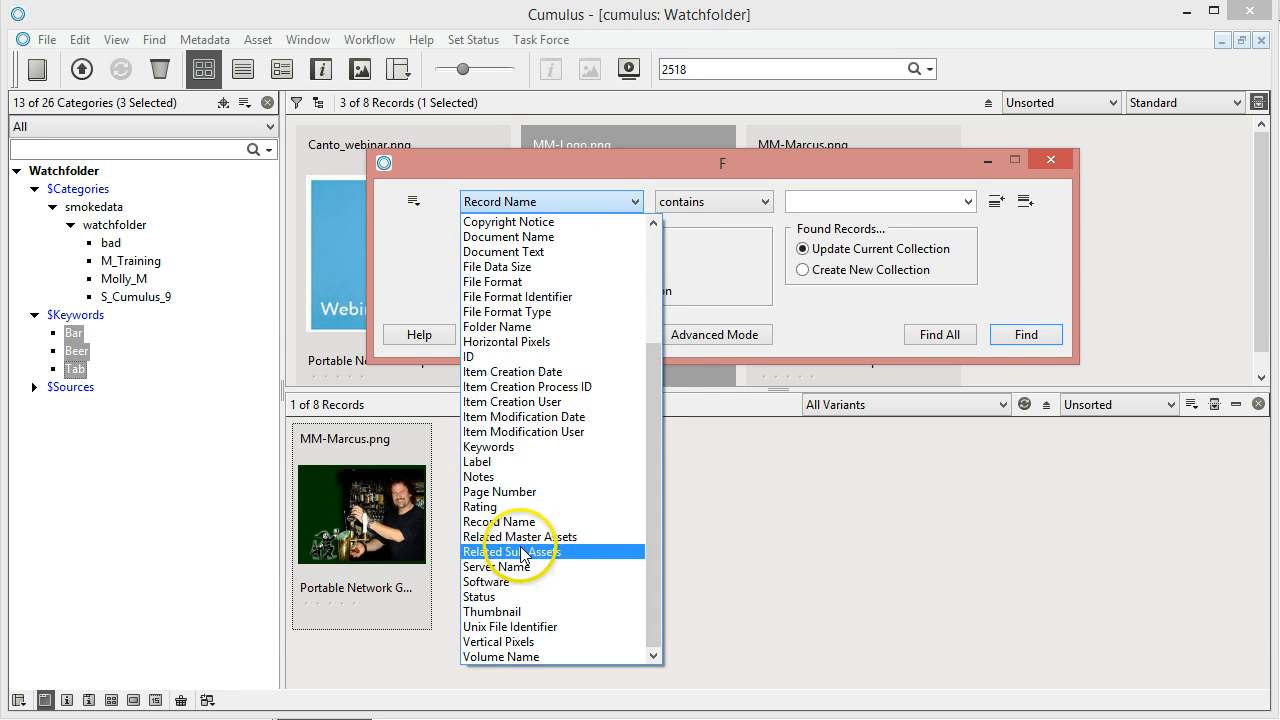
{"action": "left_click", "coordinate": [521, 552]}
{"action": "left_click", "coordinate": [731, 205]}
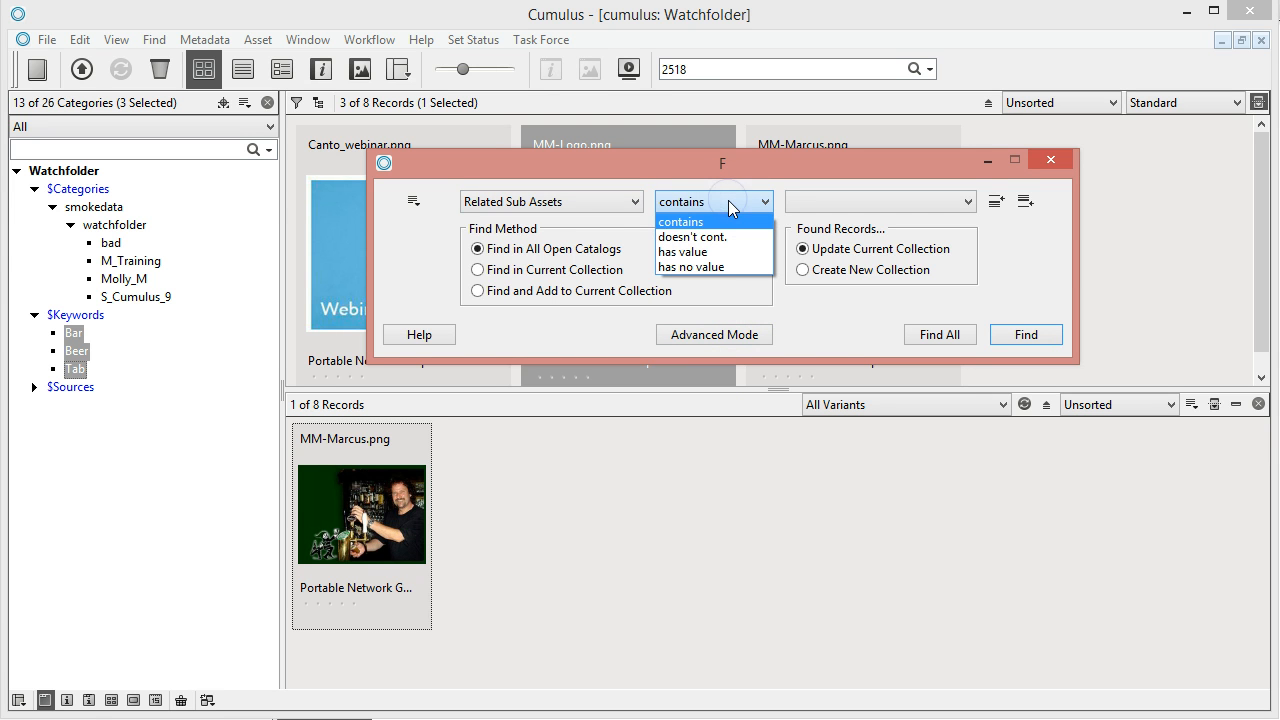
{"action": "left_click", "coordinate": [715, 252]}
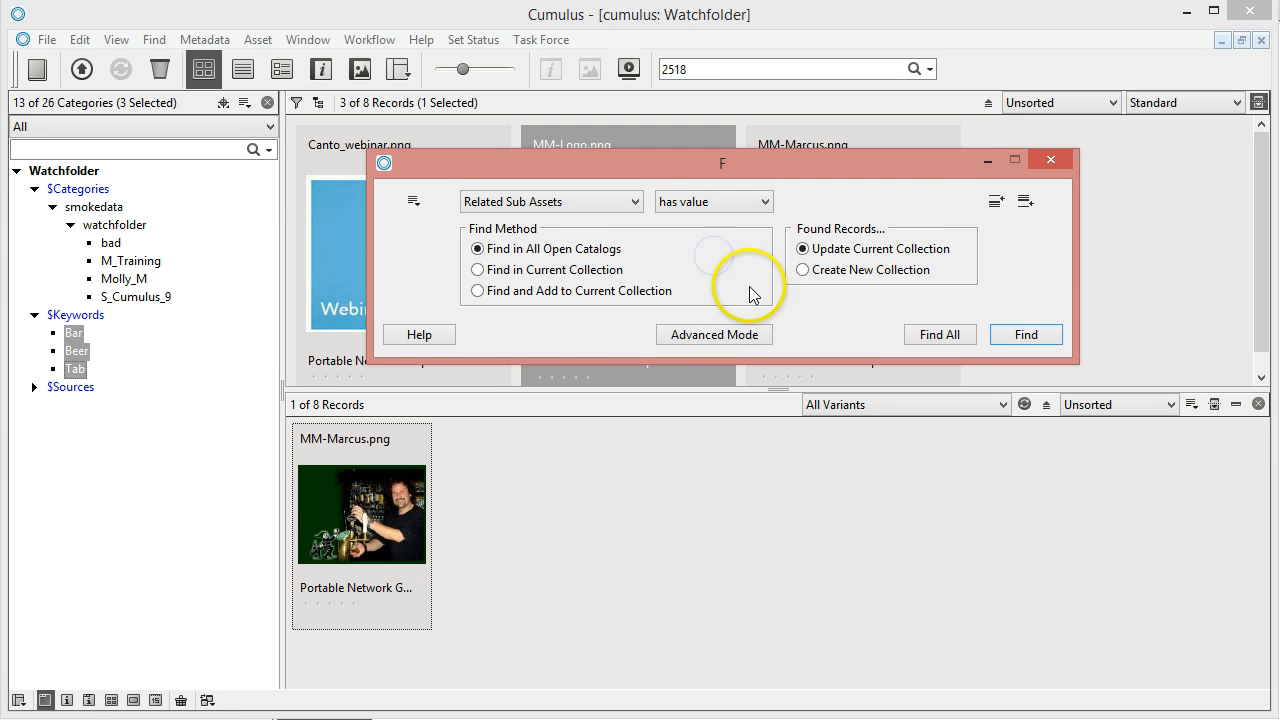
- Add a second search condition, and Item Modification Date is $today, and run the search in all open catalogs
{"action": "left_click", "coordinate": [996, 201]}
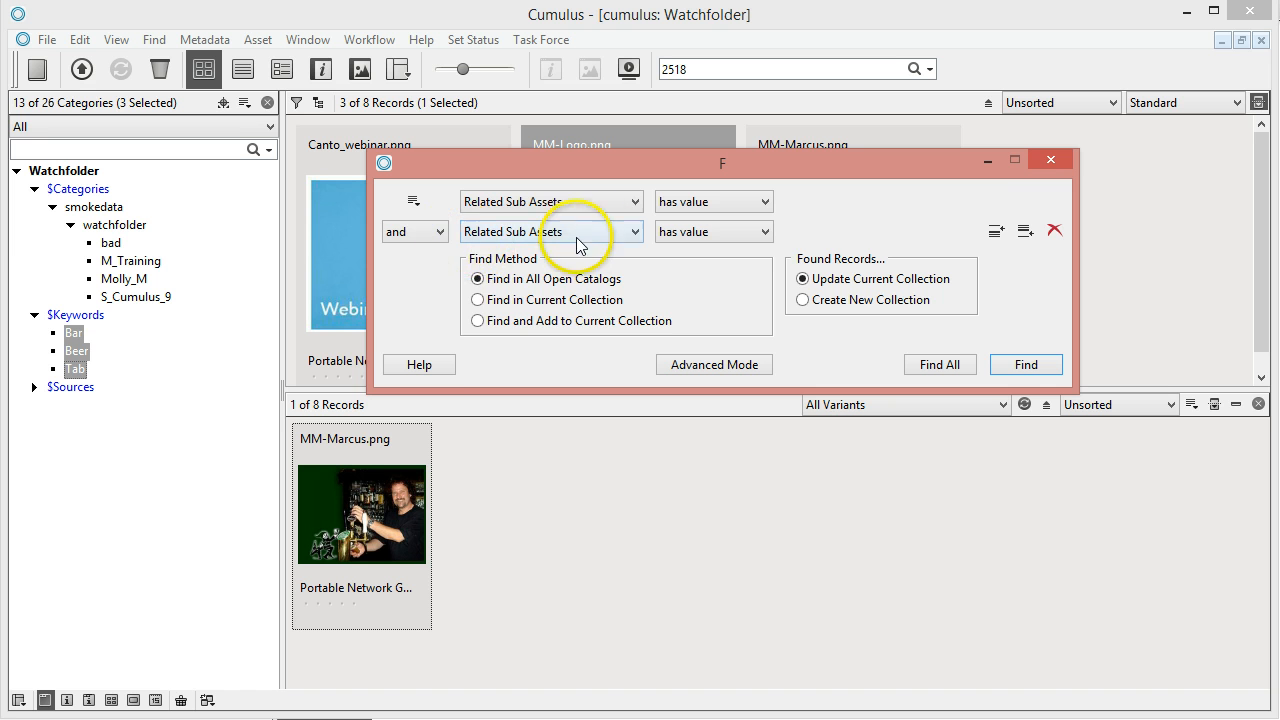
{"action": "left_click", "coordinate": [605, 232]}
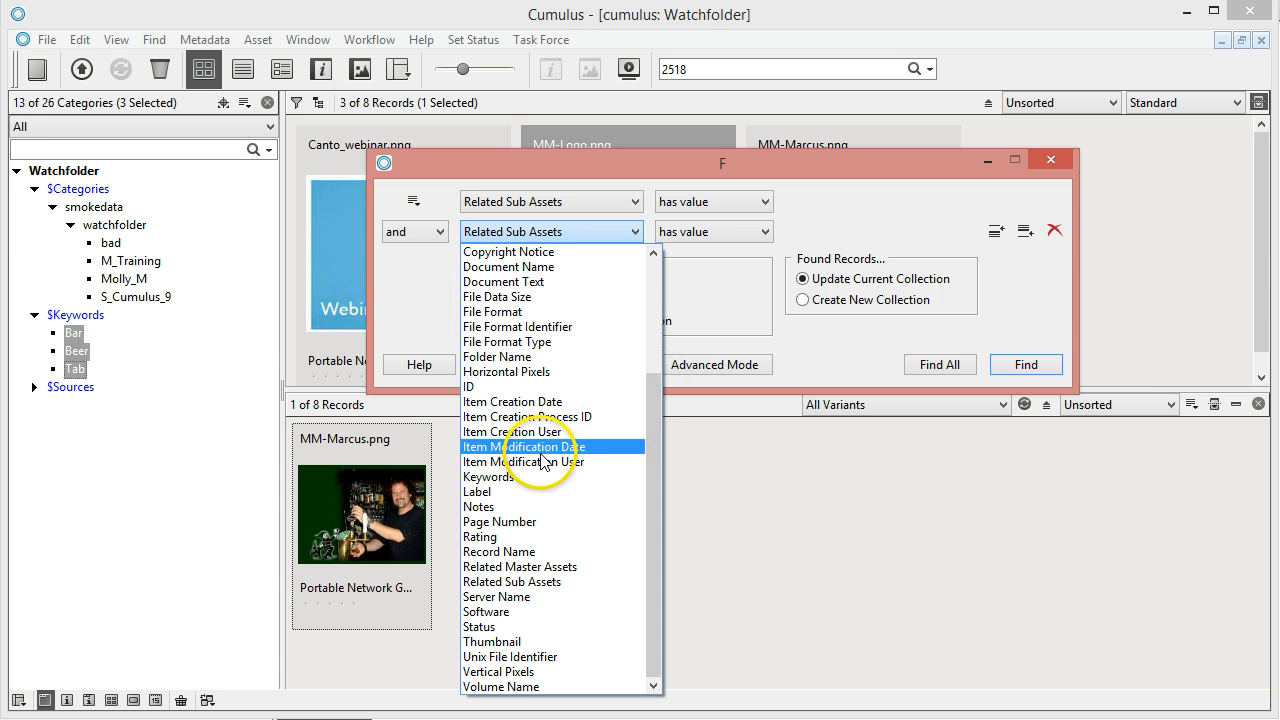
{"action": "left_click", "coordinate": [541, 447]}
{"action": "left_click", "coordinate": [745, 235]}
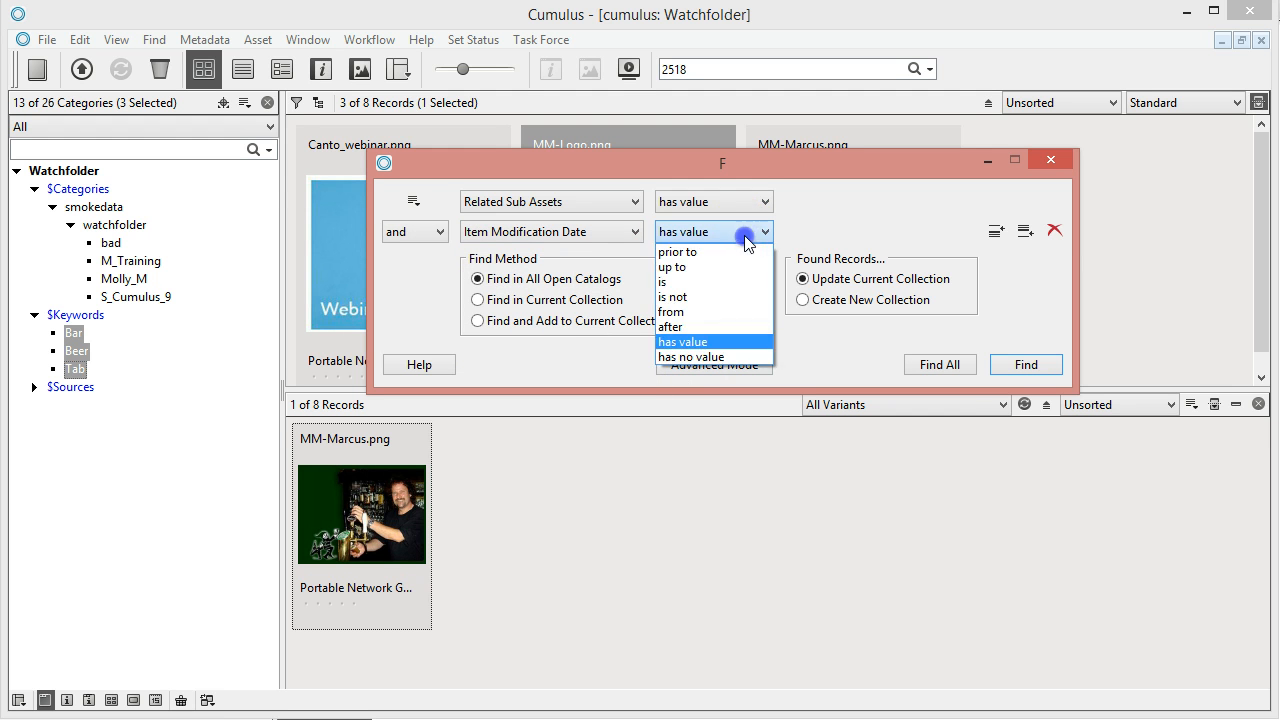
{"action": "left_click", "coordinate": [670, 282]}
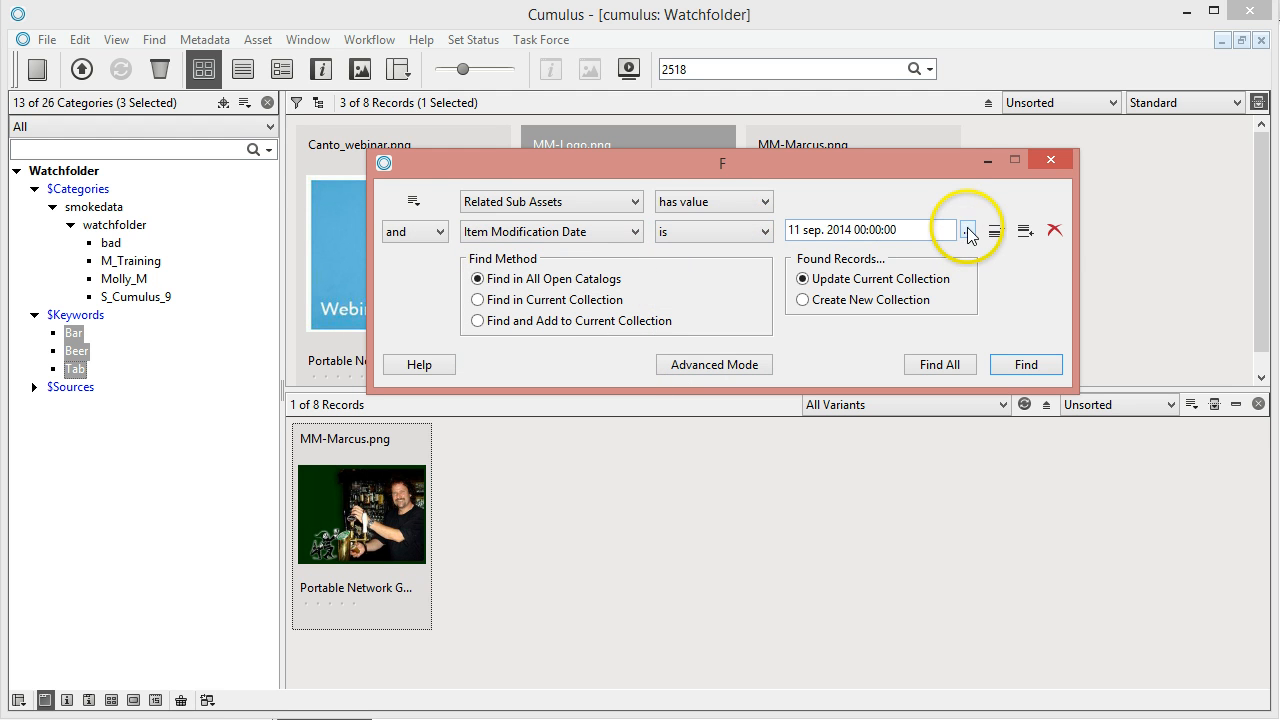
{"action": "left_click_drag", "start_coordinate": [933, 230], "coordinate": [717, 218]}
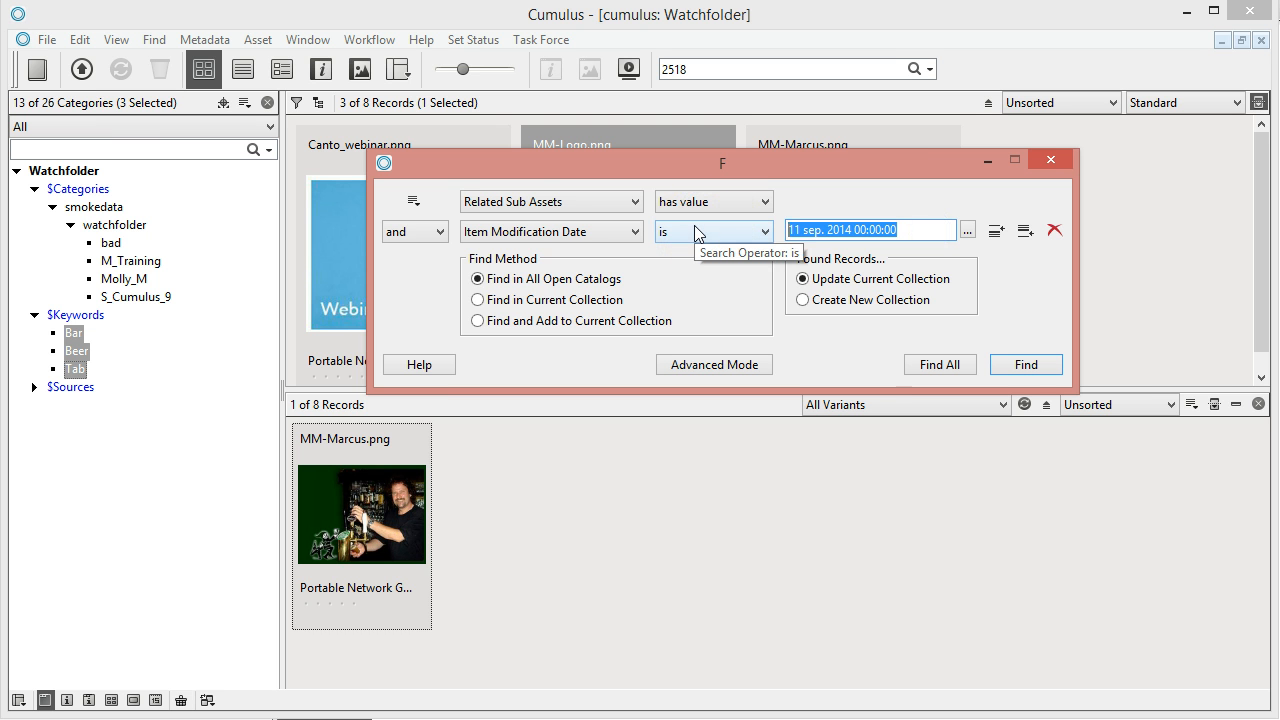
{"action": "type", "text": "$today"}
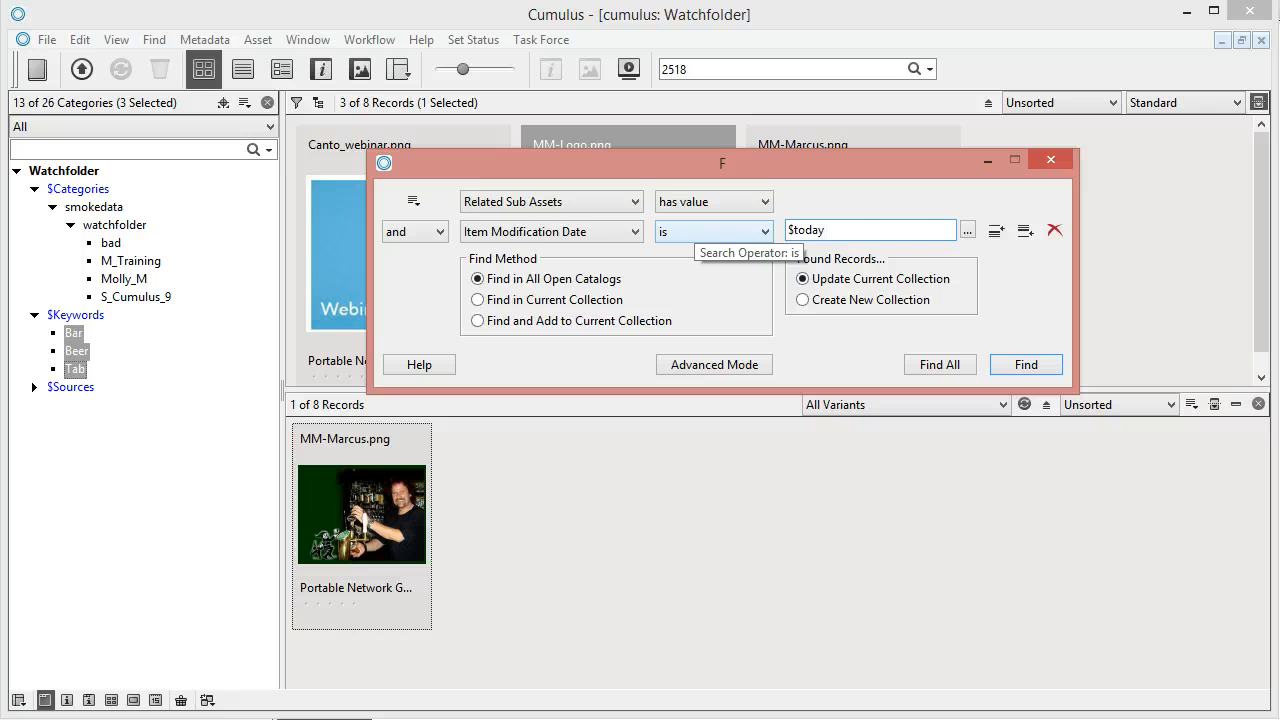
{"action": "left_click", "coordinate": [1036, 362]}
- Move the search window aside and compare the found record MM-Logo.png with its variant MM-Marcus.png
{"action": "left_click_drag", "start_coordinate": [595, 168], "coordinate": [880, 70]}
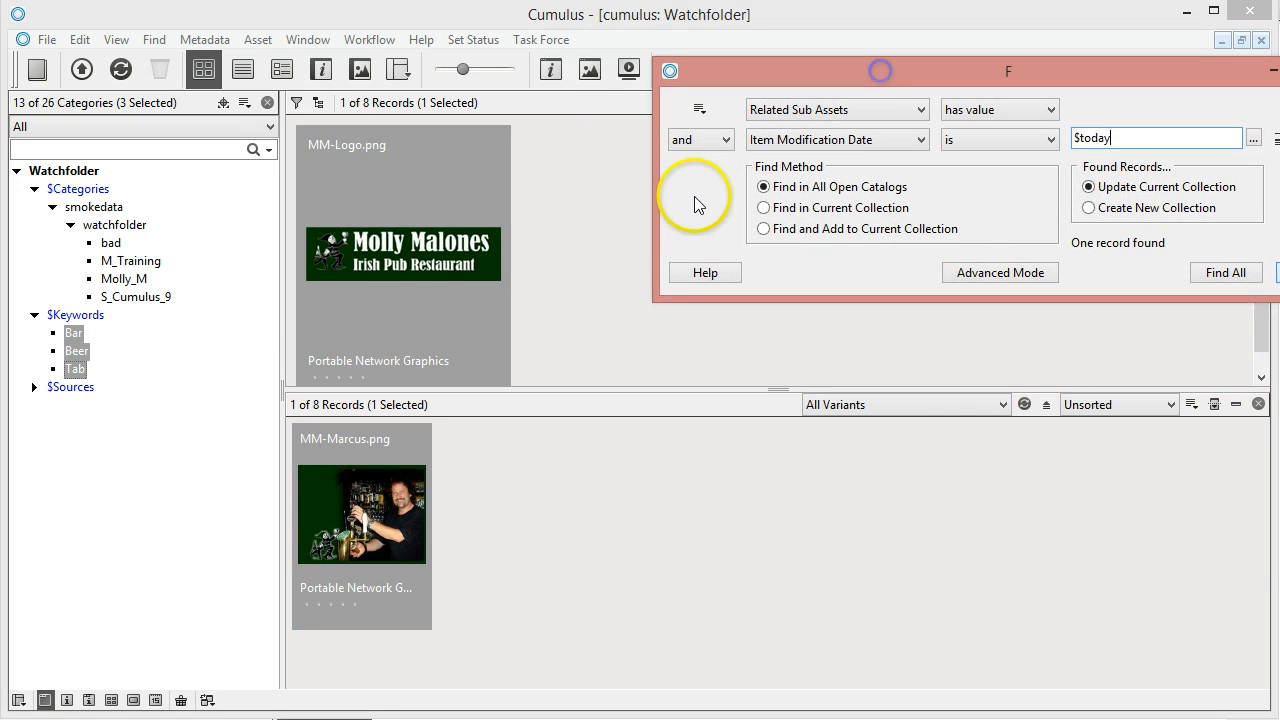
{"action": "left_click", "coordinate": [395, 265]}
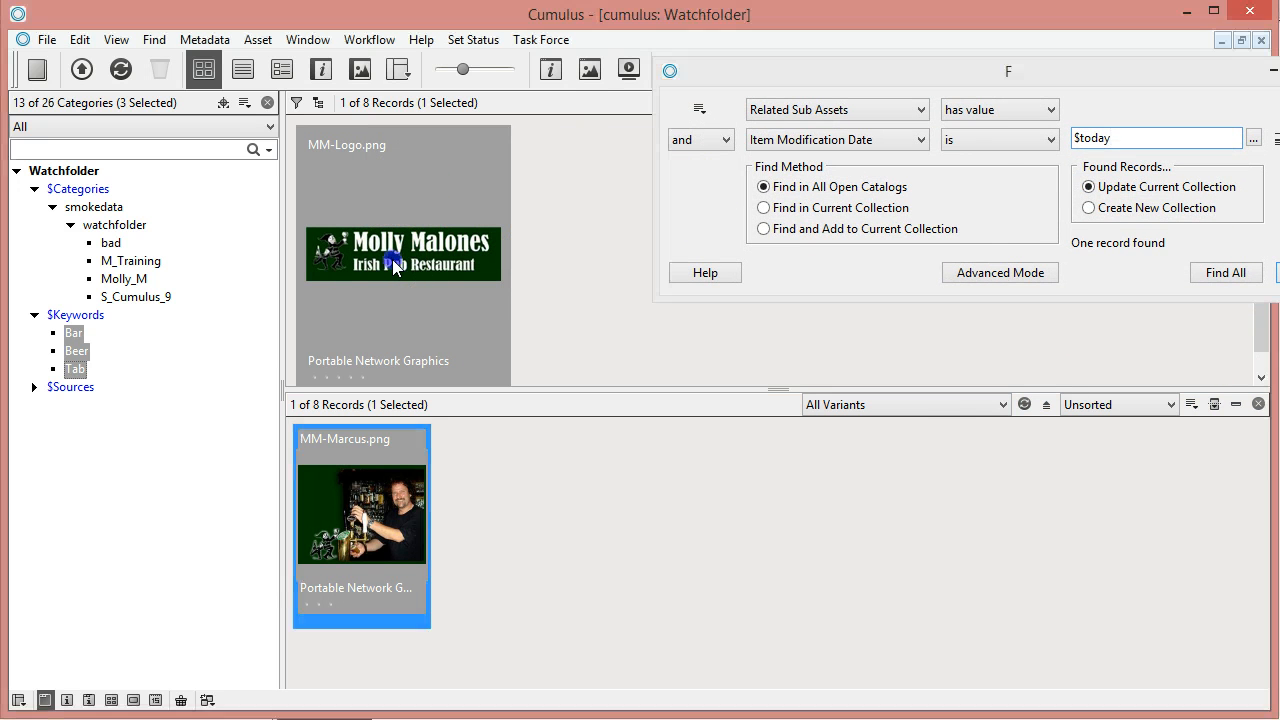
{"action": "left_click", "coordinate": [395, 476]}
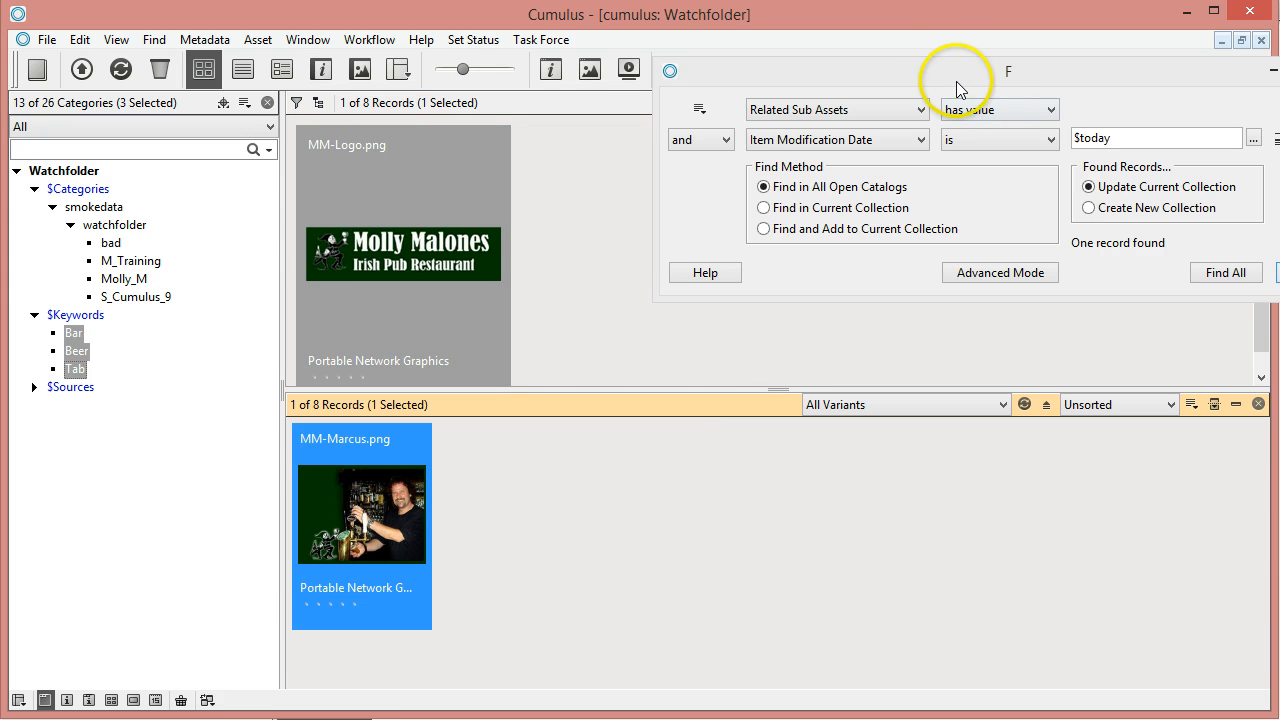
{"action": "left_click", "coordinate": [418, 246]}
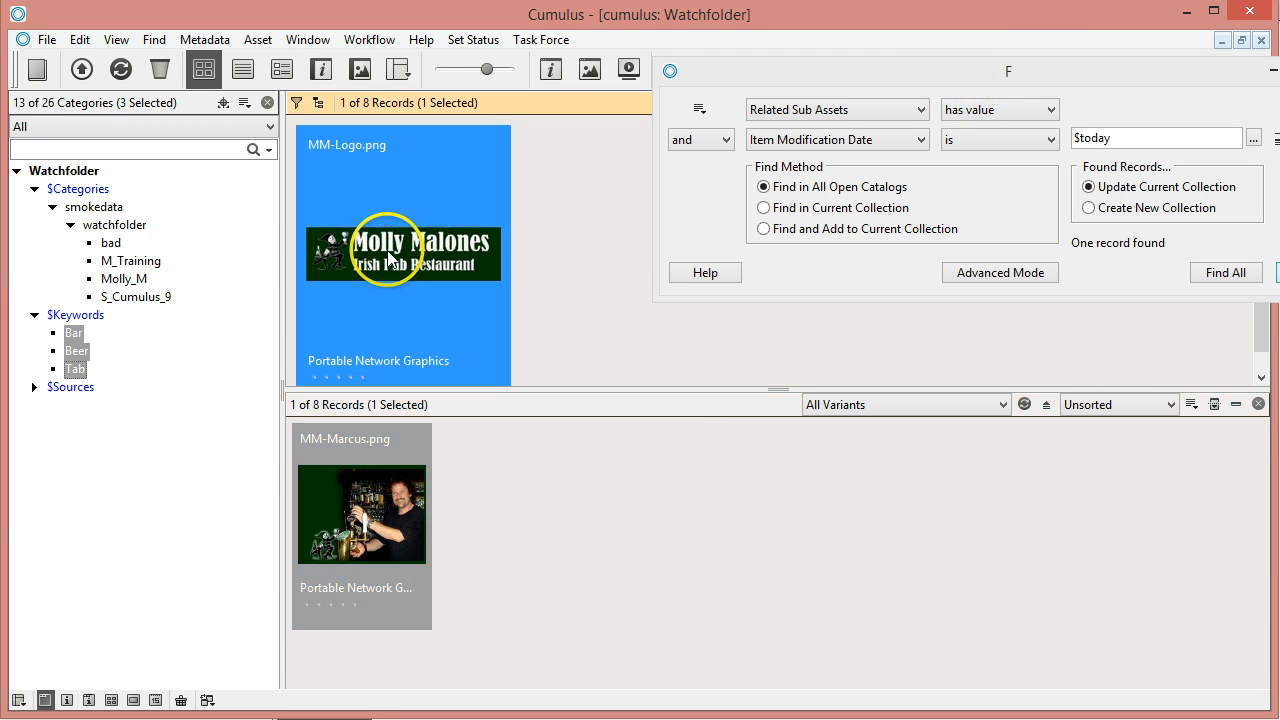
- Inspect the Keywords categories in the record information of MM-Logo.png, and close it
{"action": "double_click", "coordinate": [390, 258]}
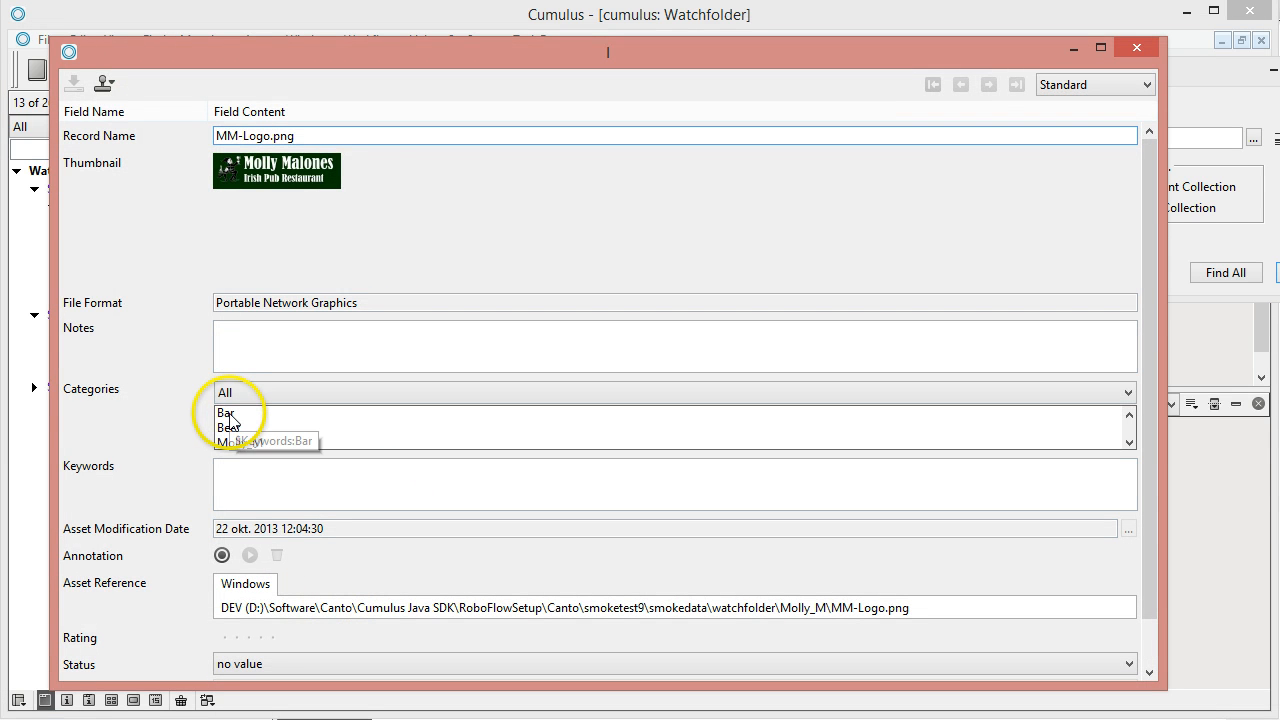
{"action": "left_click", "coordinate": [252, 395]}
{"action": "left_click", "coordinate": [252, 443]}
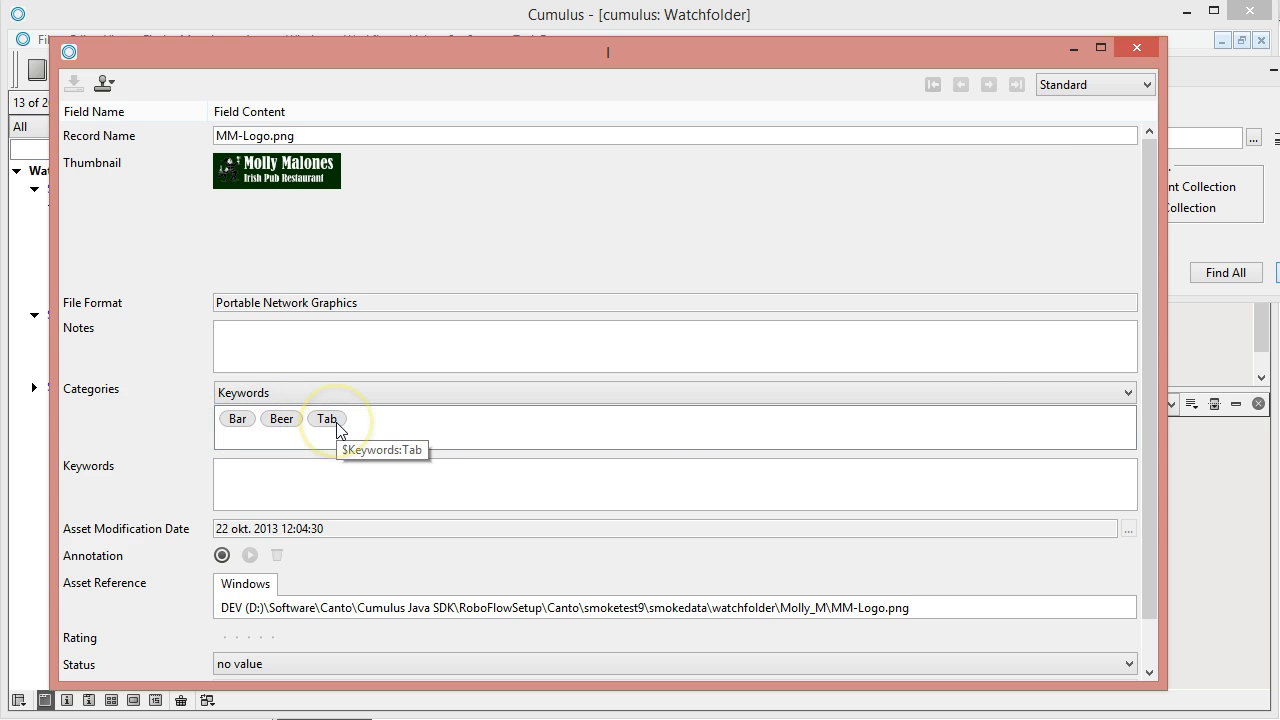
{"action": "left_click", "coordinate": [1137, 48]}
- Inspect the Keywords categories in the record information of the variant MM-Marcus.png, and close it
{"action": "double_click", "coordinate": [369, 540]}
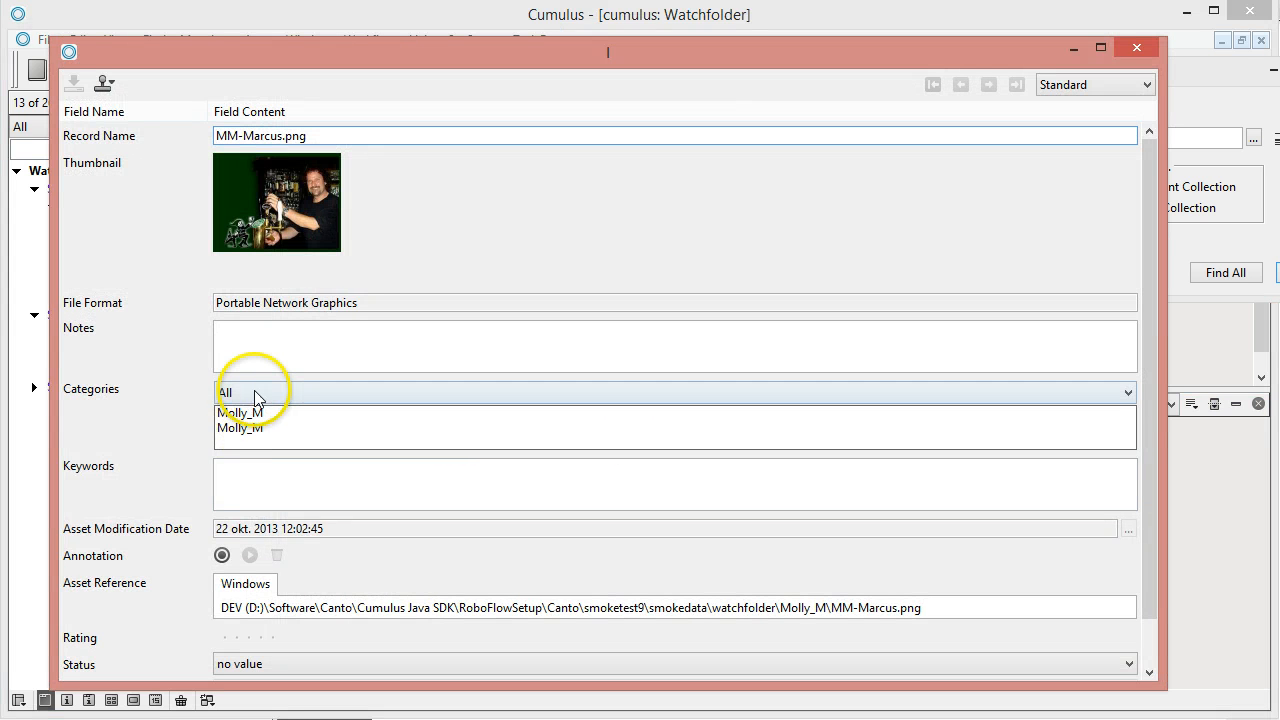
{"action": "left_click", "coordinate": [254, 392]}
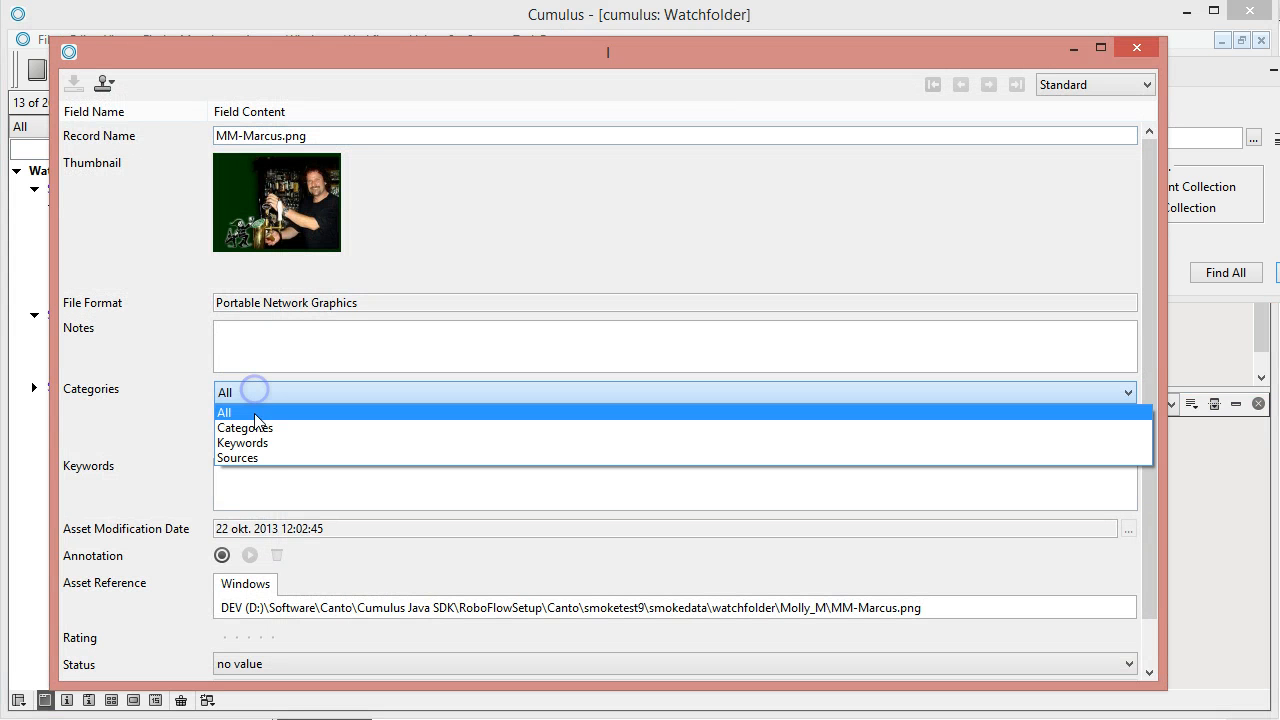
{"action": "left_click", "coordinate": [255, 444]}
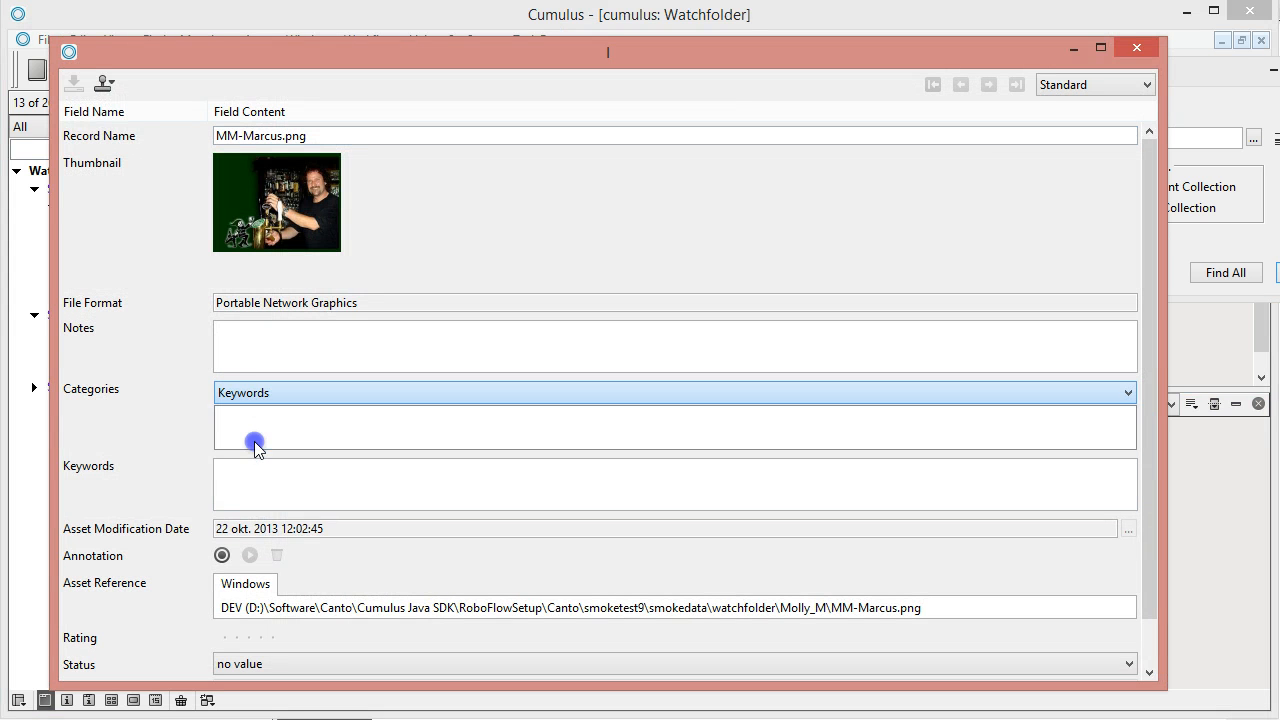
{"action": "left_click", "coordinate": [1132, 48]}
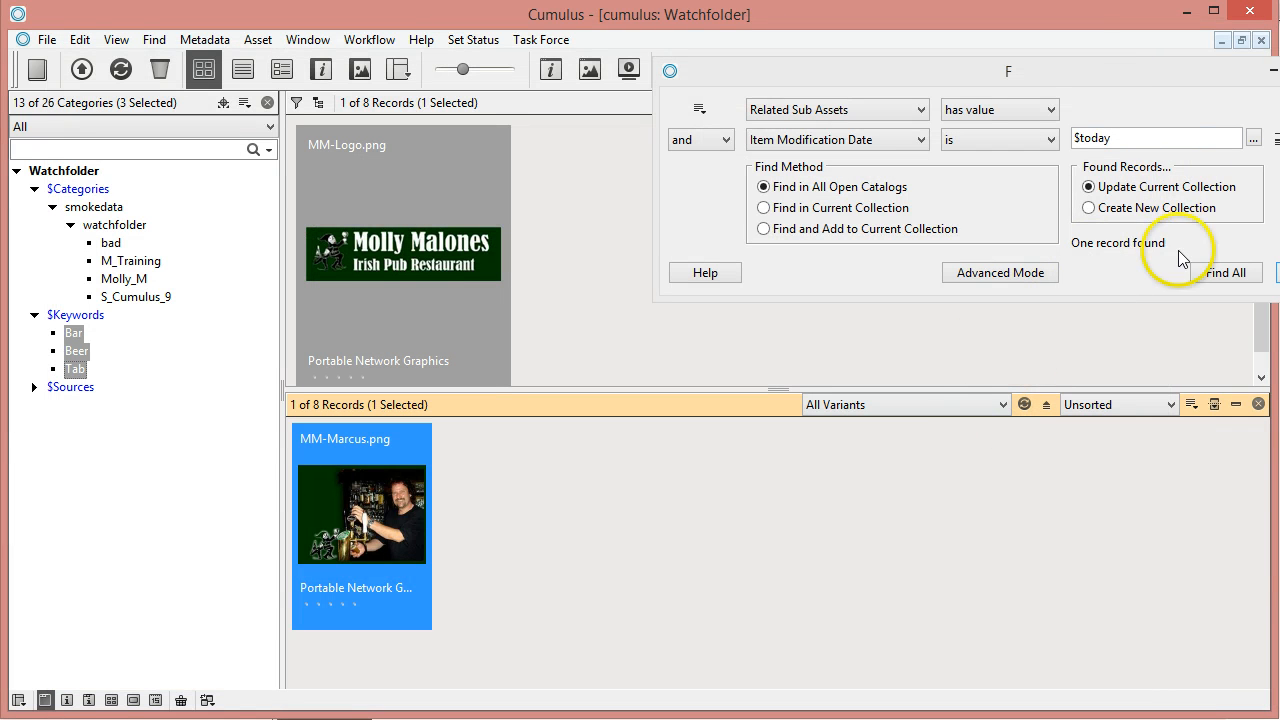
- Show the search as an advanced-mode query and replace the fixed Item Modification Date value with $today
{"action": "left_click_drag", "start_coordinate": [1159, 66], "coordinate": [851, 73]}
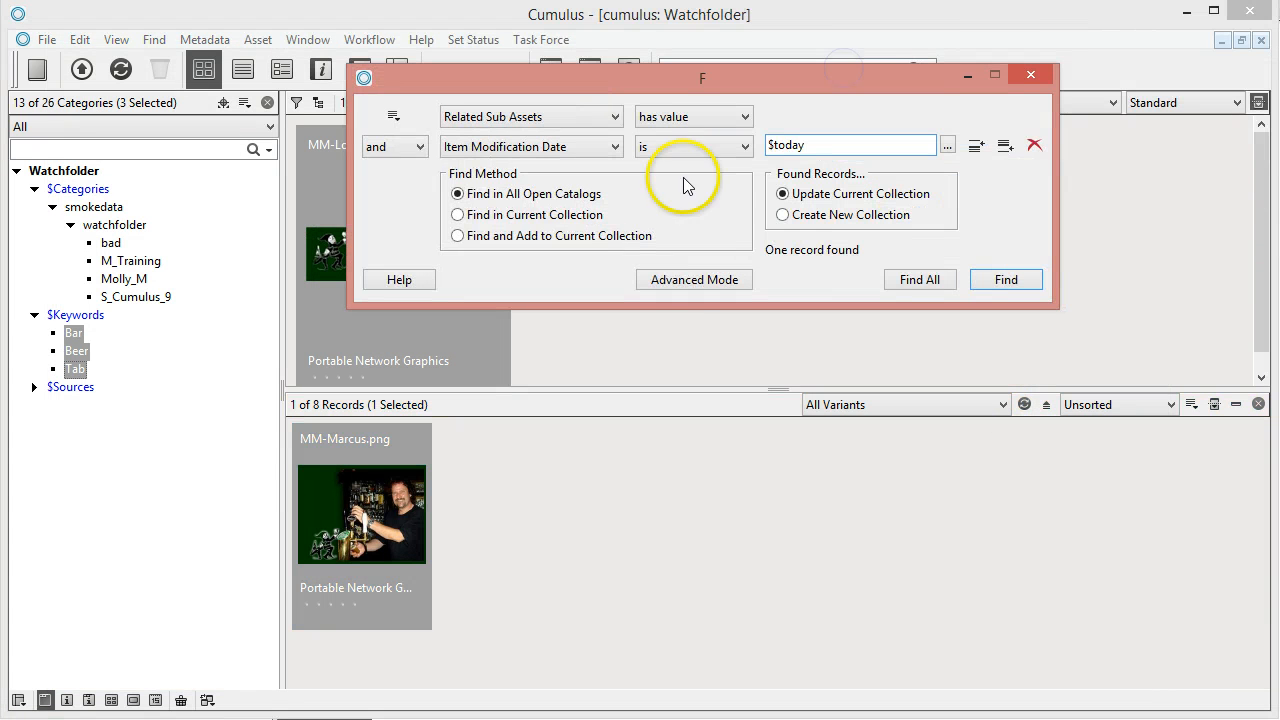
{"action": "left_click", "coordinate": [686, 285]}
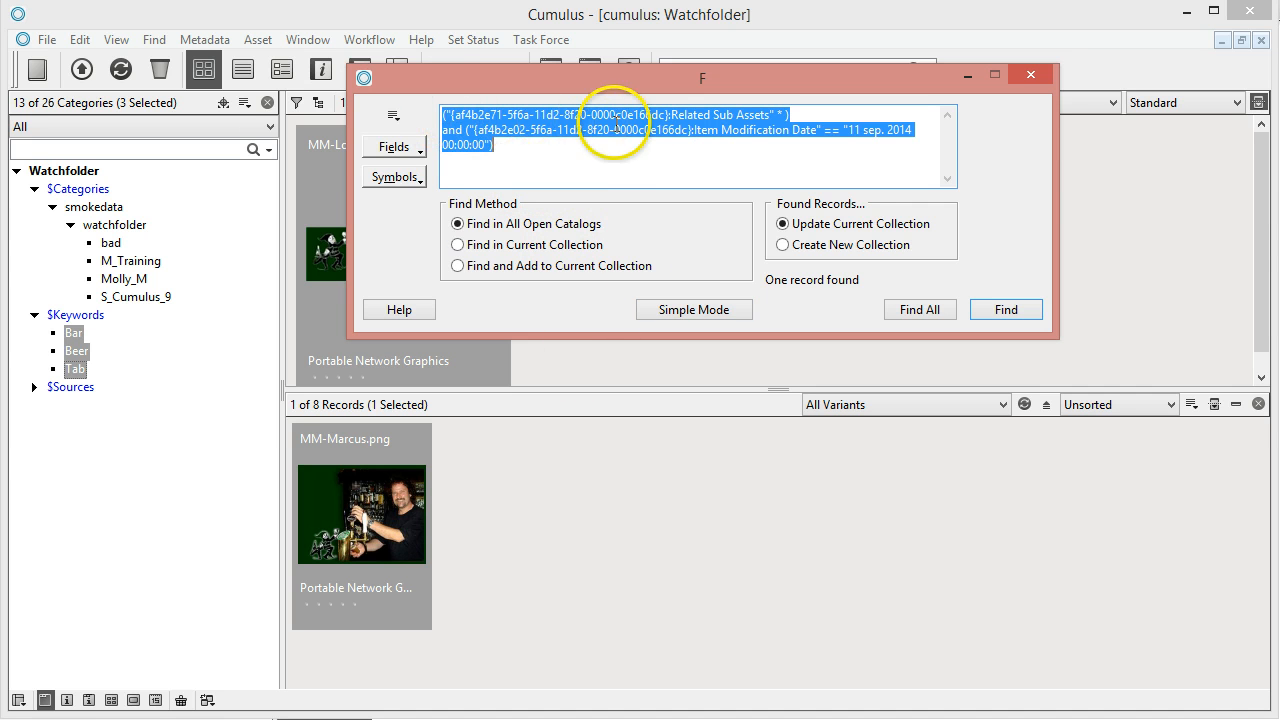
{"action": "left_click", "coordinate": [840, 145]}
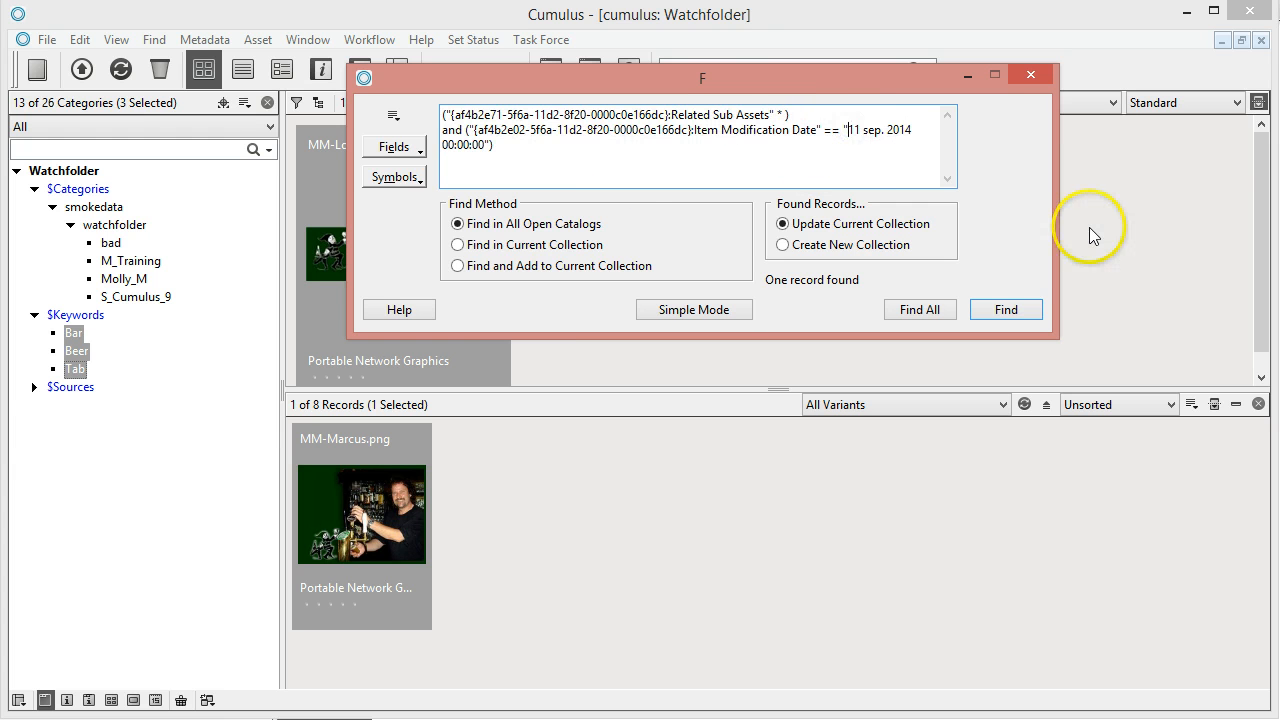
{"action": "key", "text": "shift+Right"}
{"action": "key", "text": "shift+Right"}
{"action": "key", "text": "shift+Right"}
{"action": "key", "text": "shift+Right"}
{"action": "key", "text": "shift+Right"}
{"action": "key", "text": "shift+Right"}
{"action": "key", "text": "shift+Right"}
{"action": "key", "text": "shift+Right"}
{"action": "key", "text": "shift+Right"}
{"action": "key", "text": "shift+Right"}
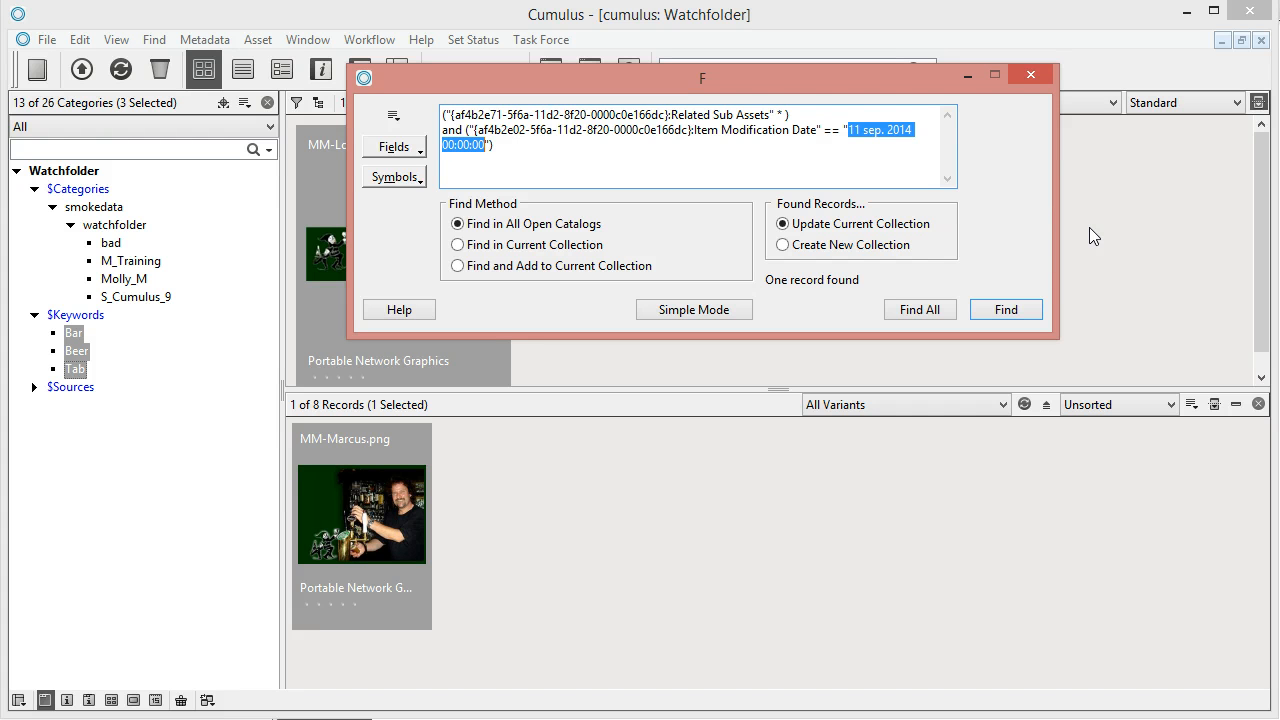
{"action": "type", "text": "$today"}
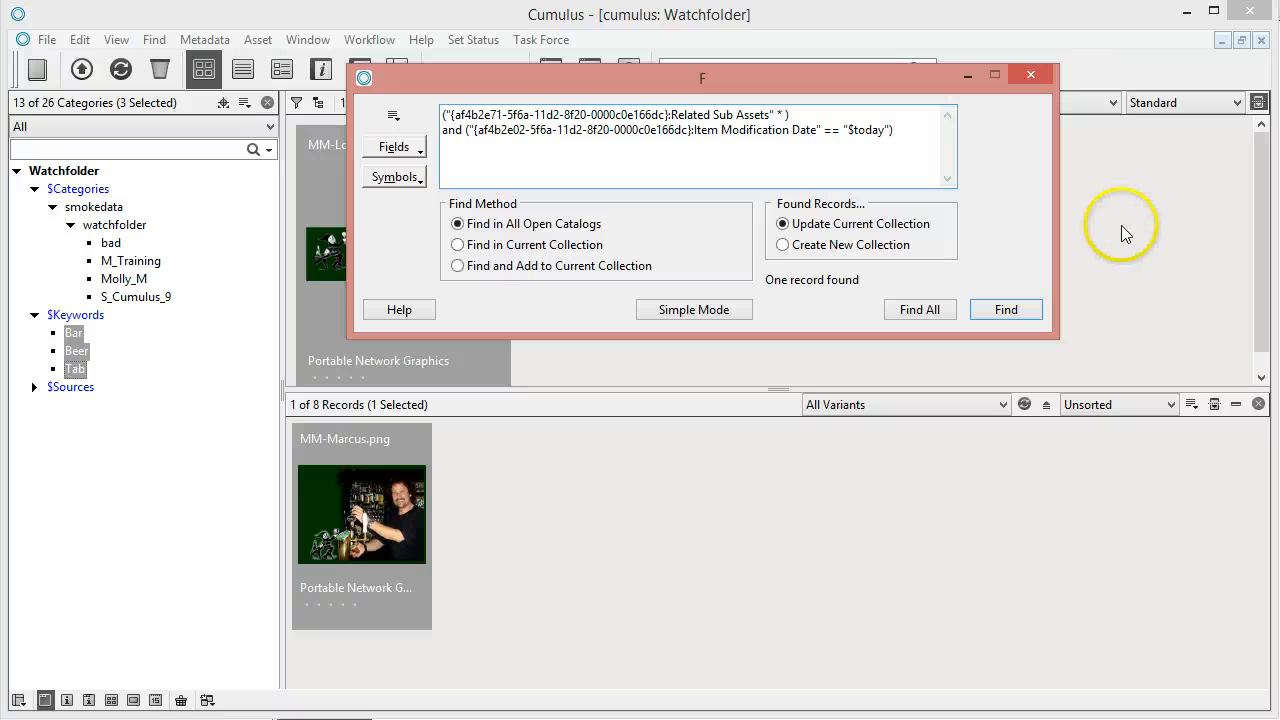
{"action": "left_click", "coordinate": [418, 150]}
{"action": "left_click", "coordinate": [660, 79]}
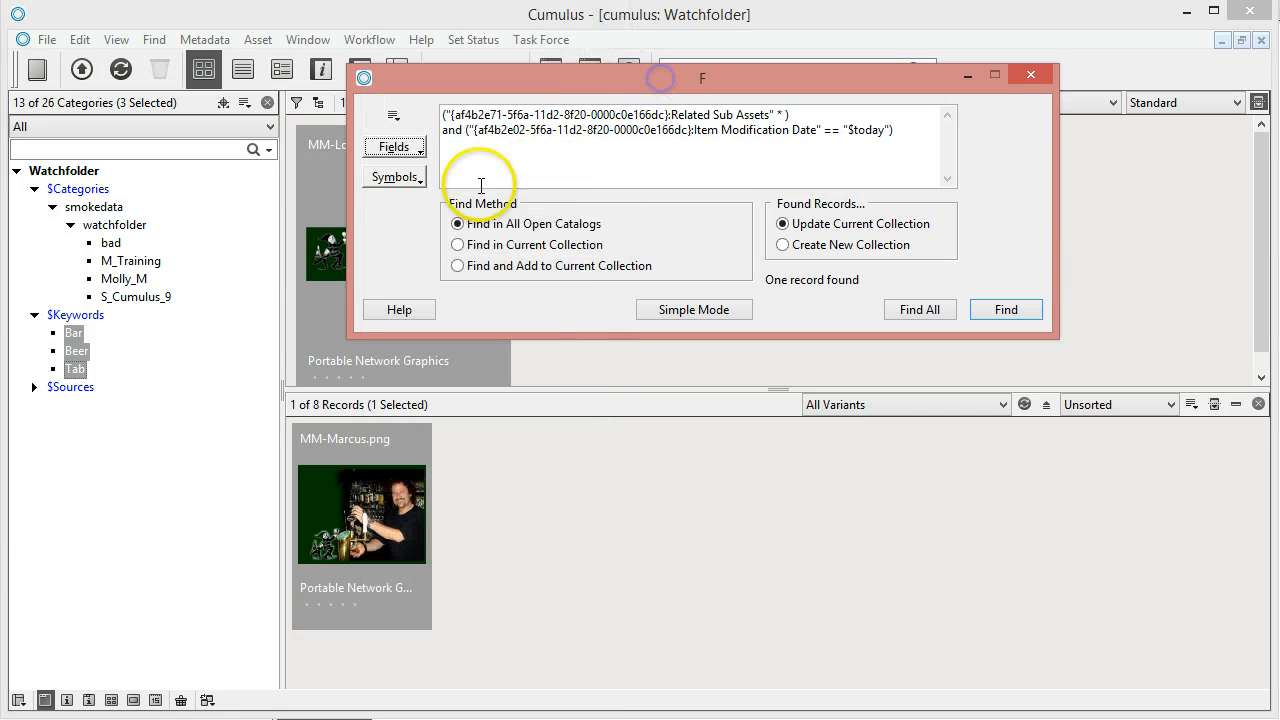
{"action": "left_click", "coordinate": [398, 118]}
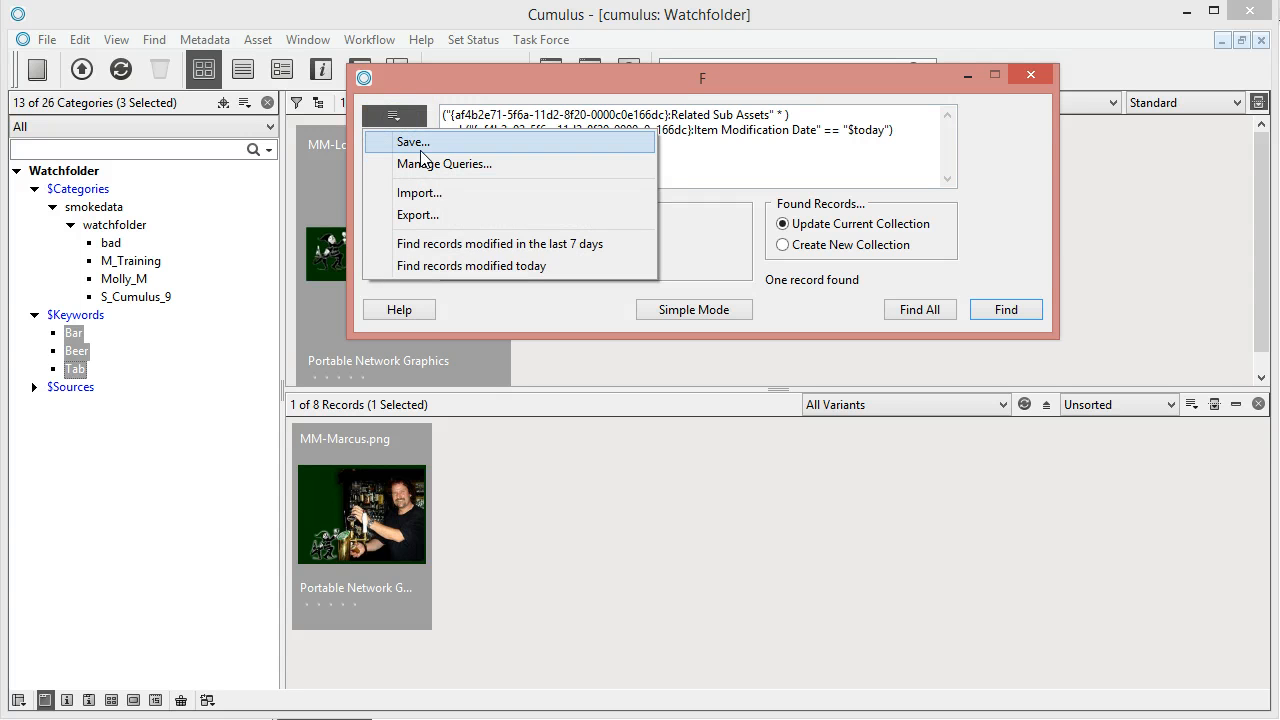
{"action": "left_click", "coordinate": [448, 94]}
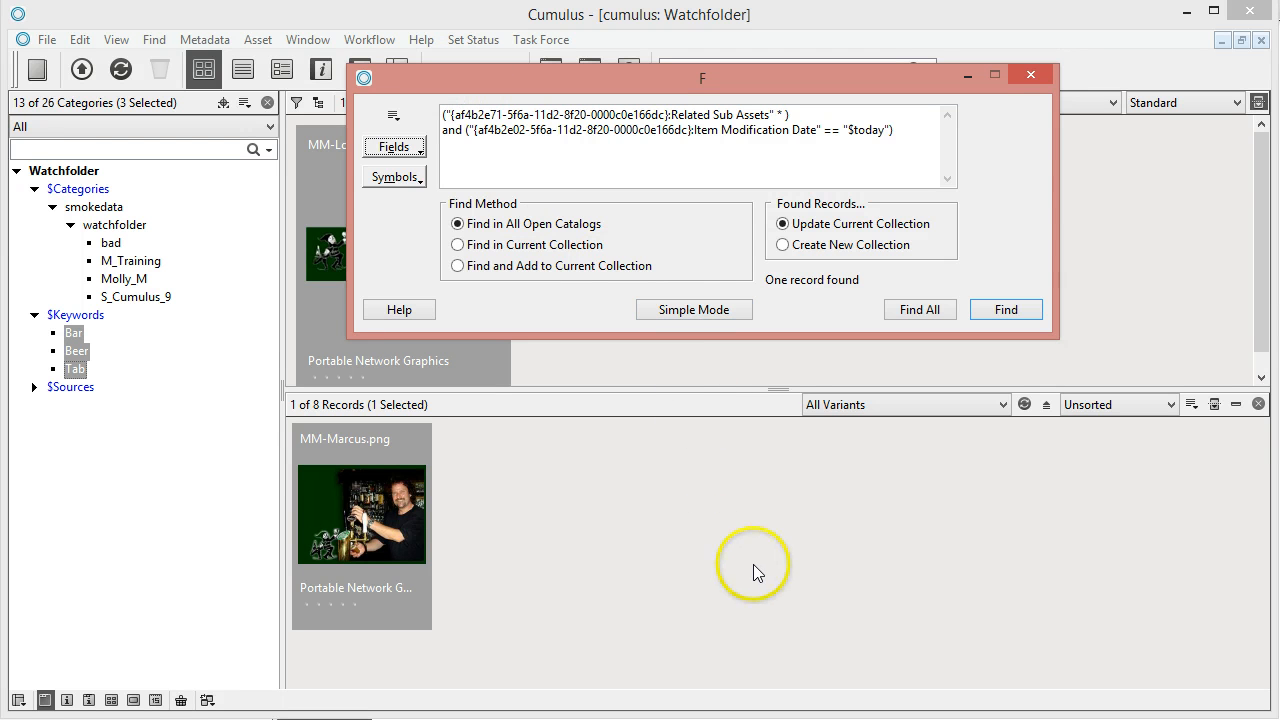
- Switch to the Cumulus Server Console in the browser and examine the workflow's Cumulus query parameter and its action script for records
{"action": "mouse_move", "coordinate": [627, 719]}
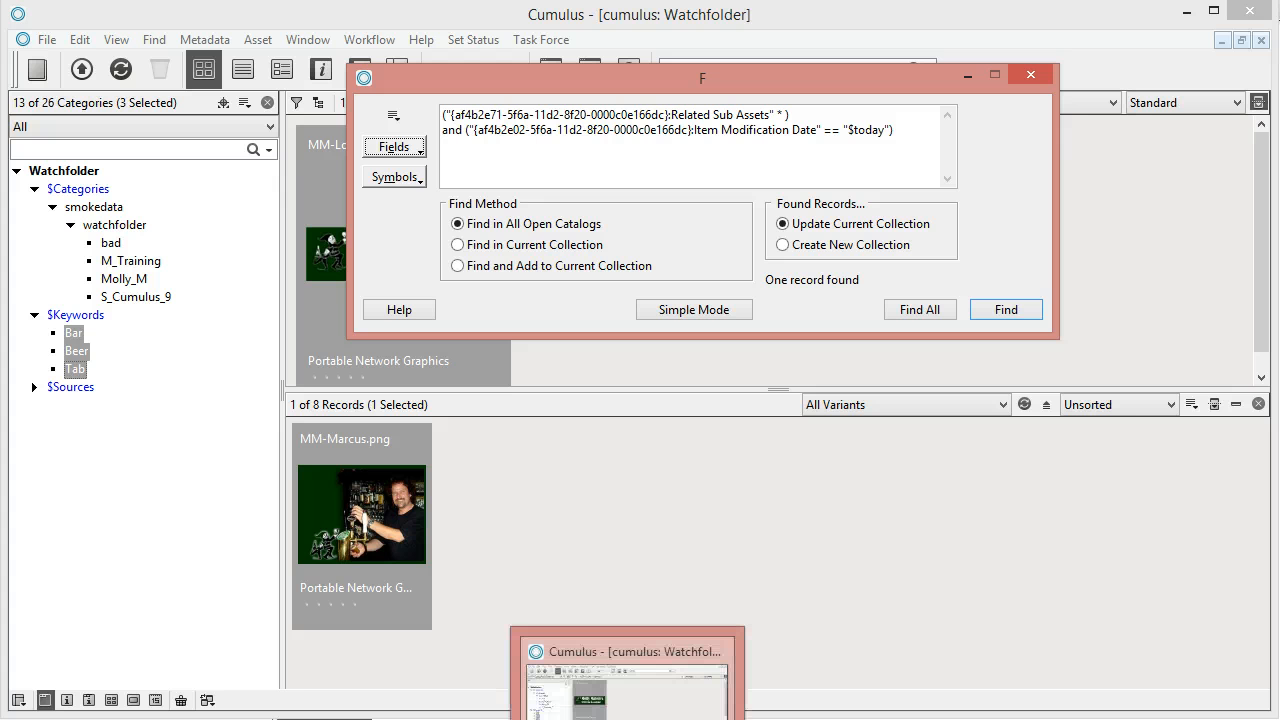
{"action": "left_click", "coordinate": [60, 719]}
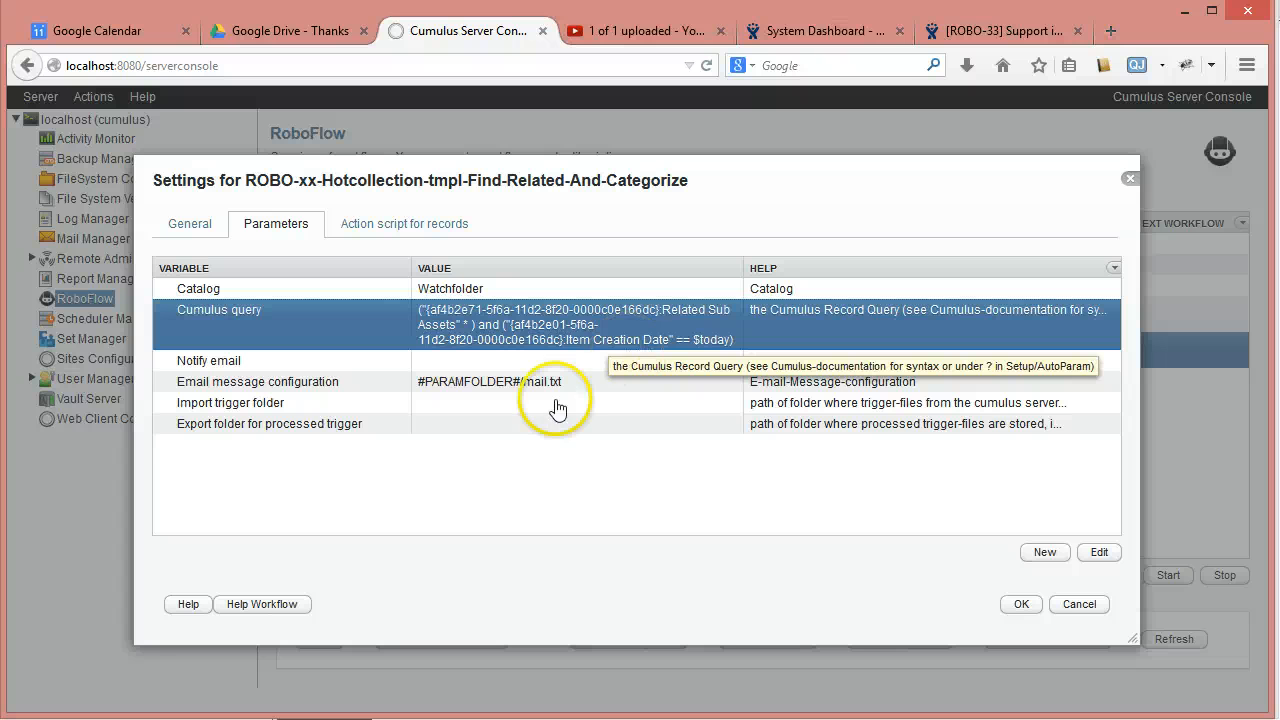
{"action": "left_click", "coordinate": [481, 357]}
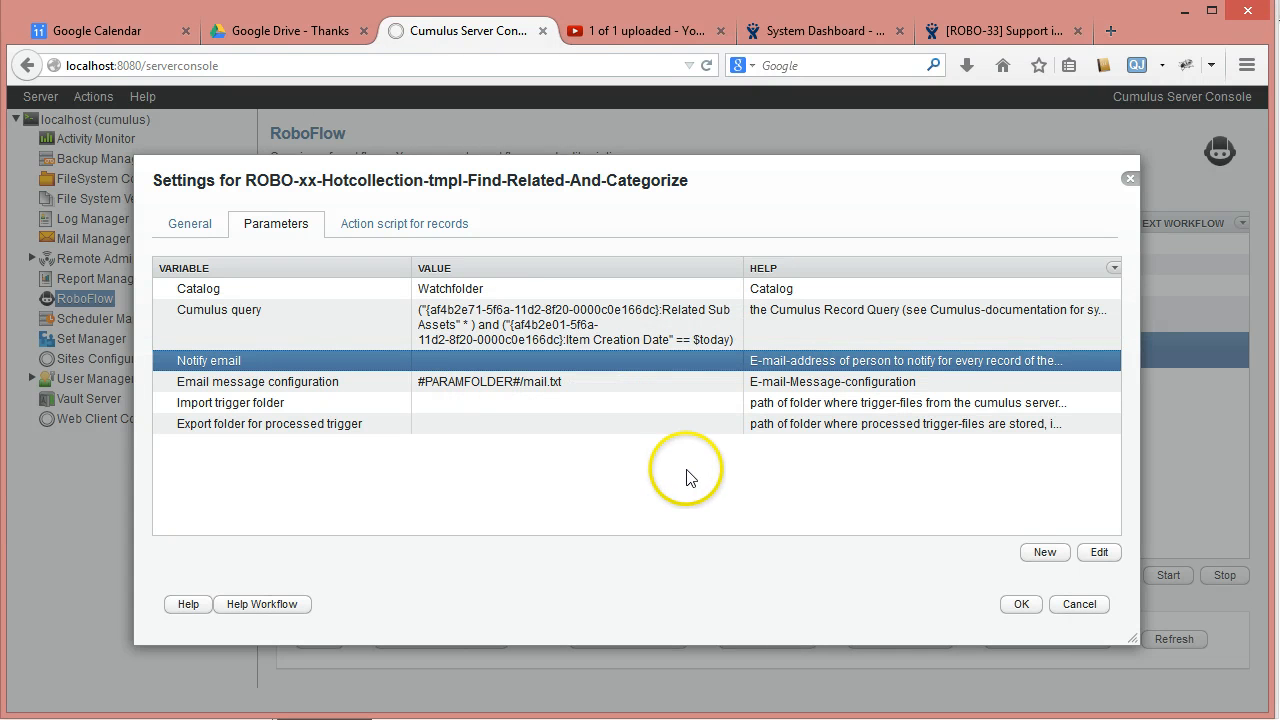
{"action": "left_click", "coordinate": [612, 338]}
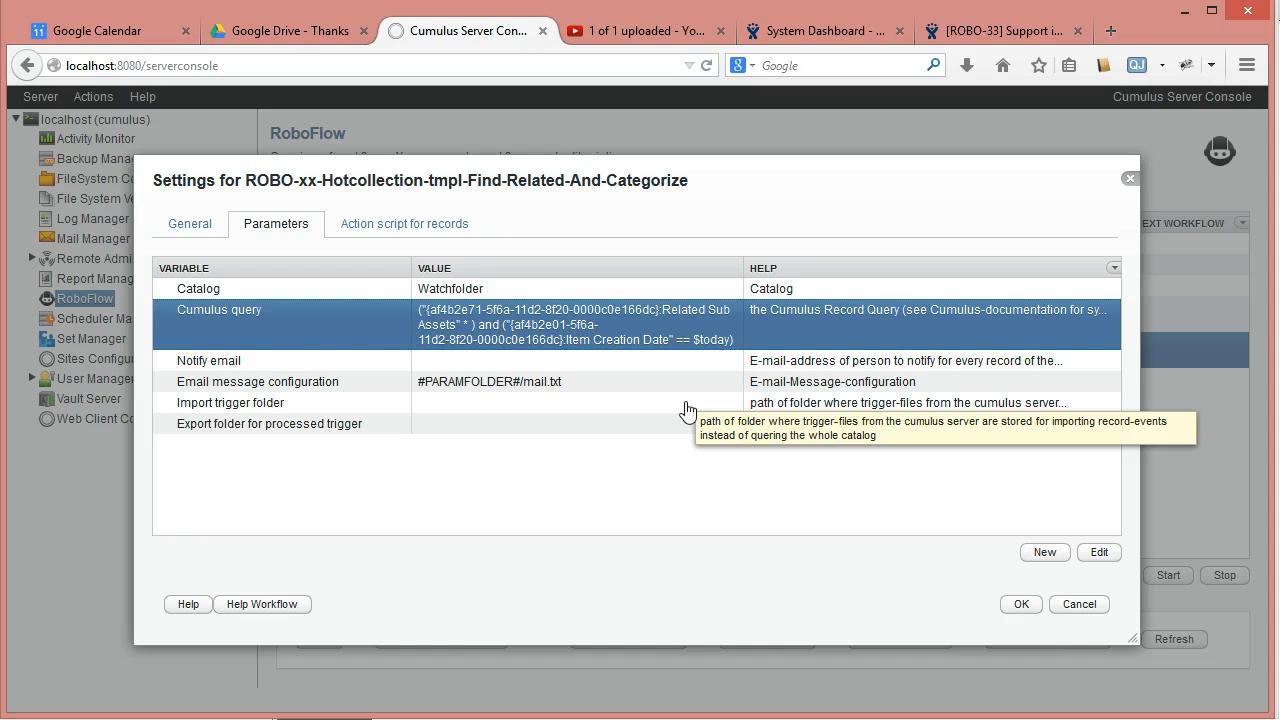
{"action": "left_click", "coordinate": [704, 345]}
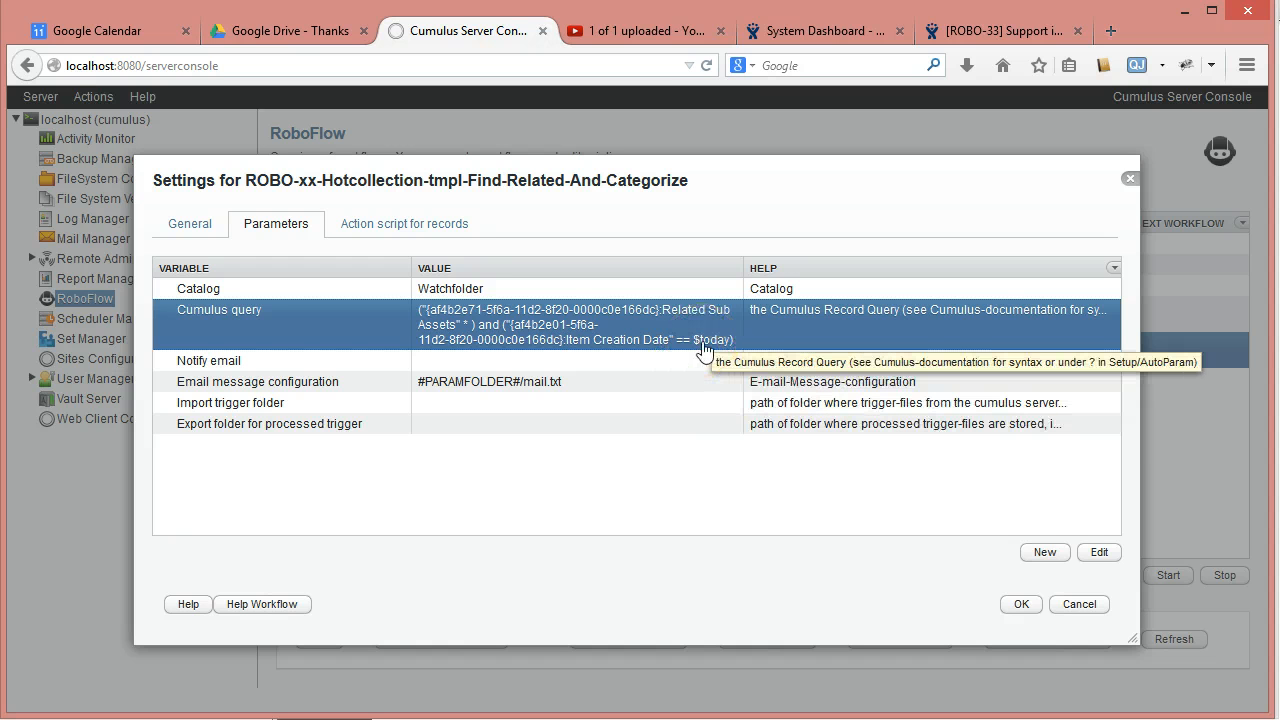
{"action": "left_click", "coordinate": [401, 223]}
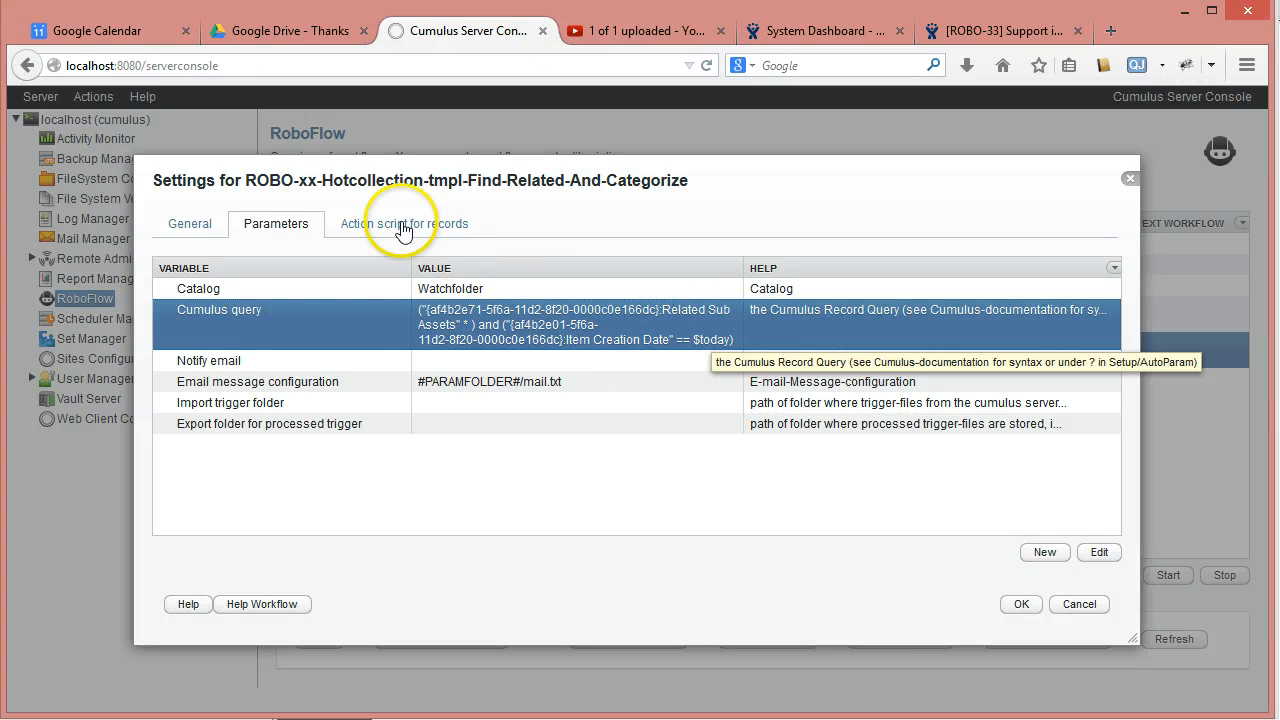
{"action": "left_click", "coordinate": [630, 410]}
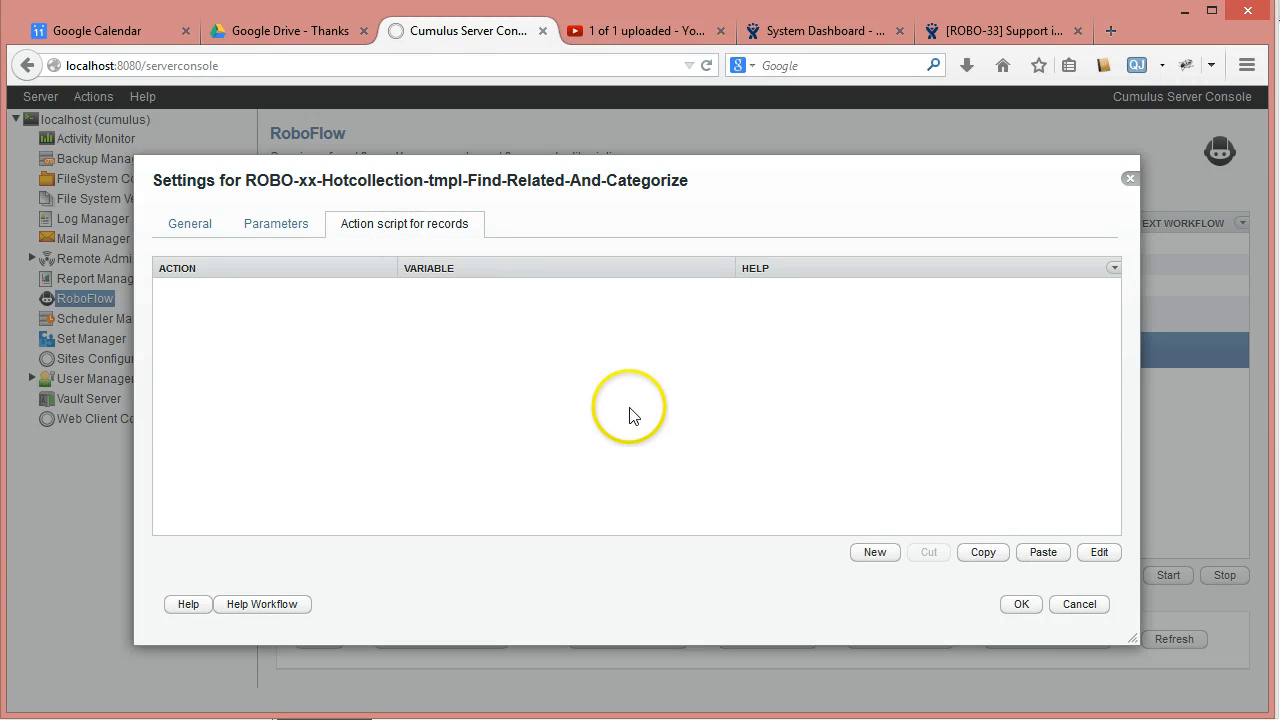
- Test the workflow's Cumulus query parameter against the Watchfolder catalog, and close the test and the parameter editor without saving
{"action": "left_click", "coordinate": [295, 223]}
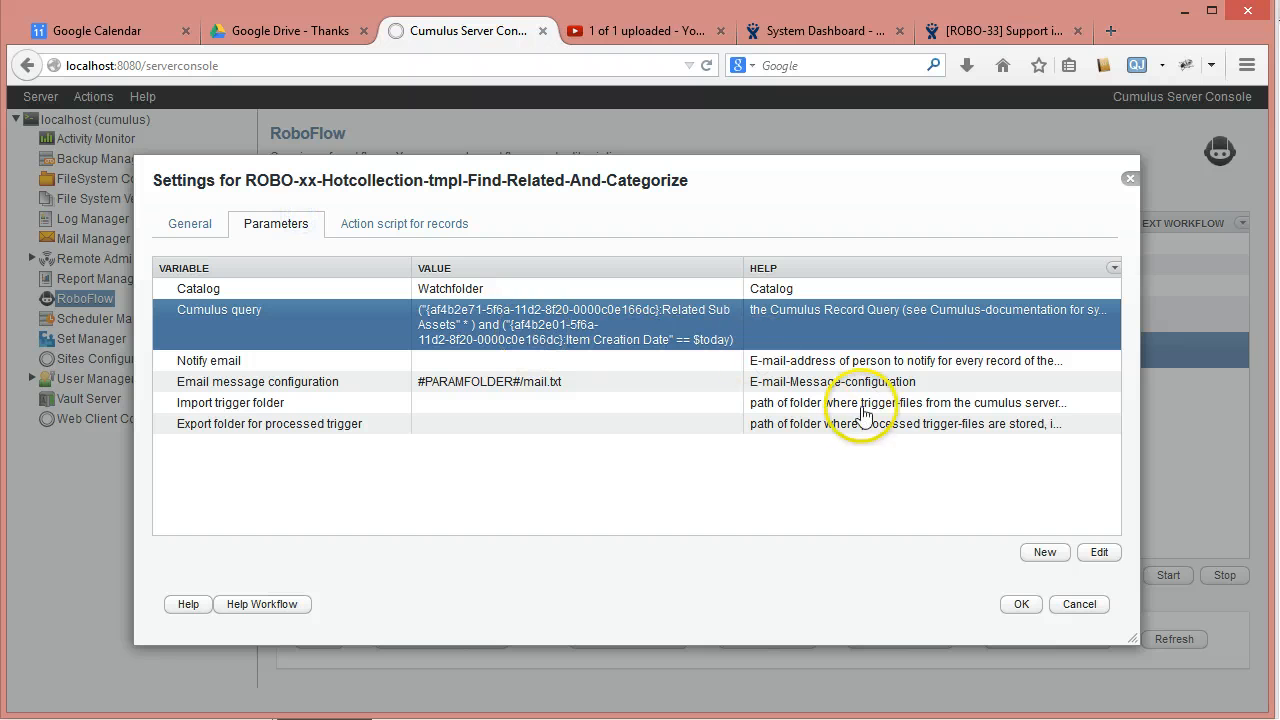
{"action": "double_click", "coordinate": [636, 322]}
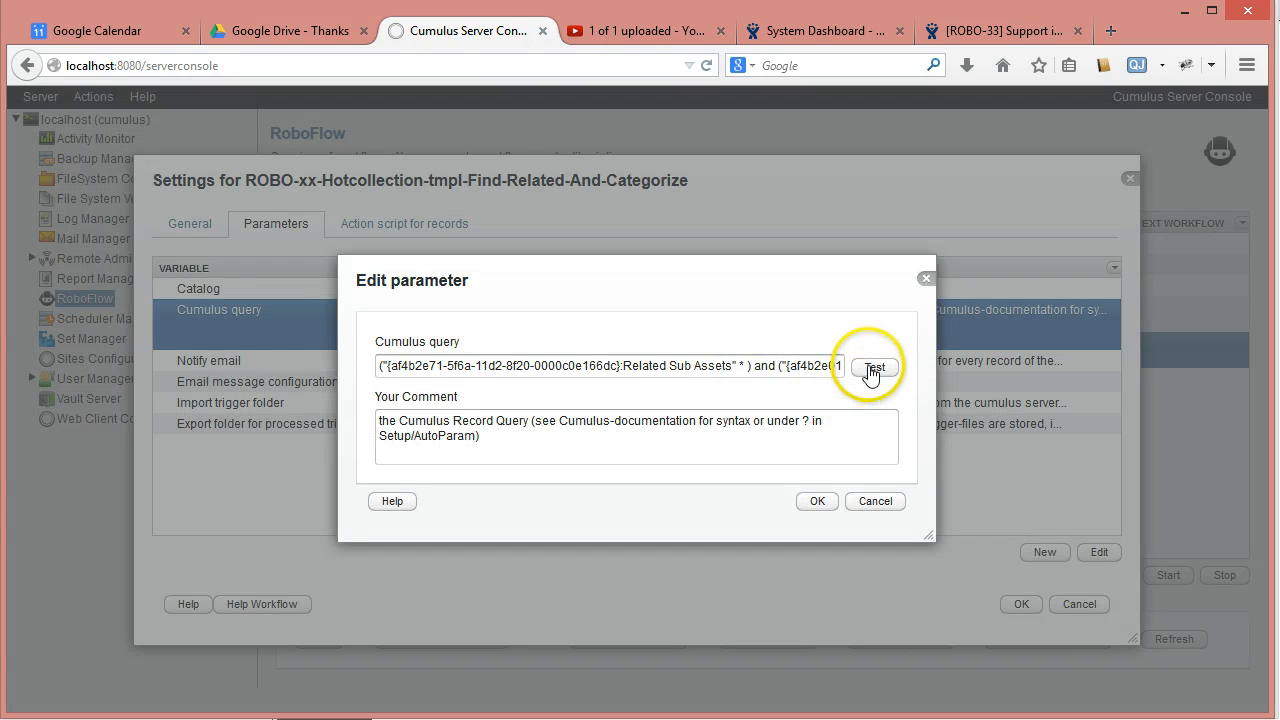
{"action": "left_click", "coordinate": [873, 370]}
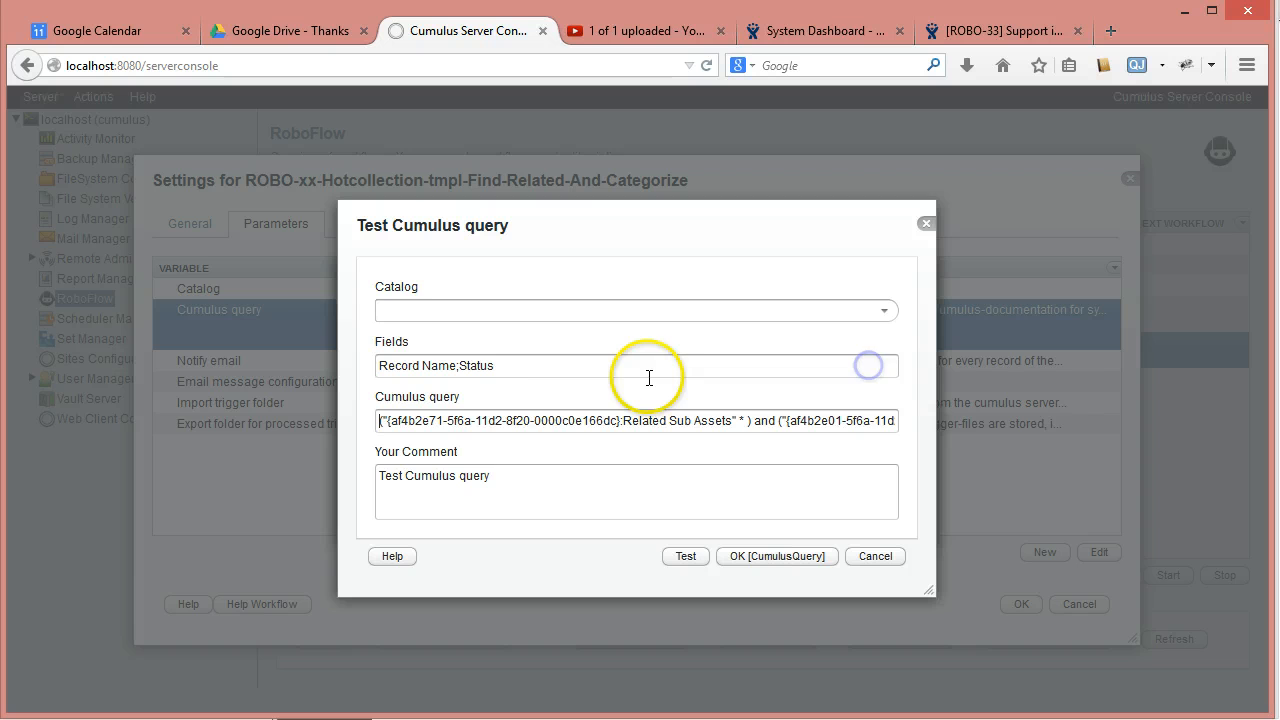
{"action": "left_click", "coordinate": [884, 312]}
{"action": "left_click", "coordinate": [415, 525]}
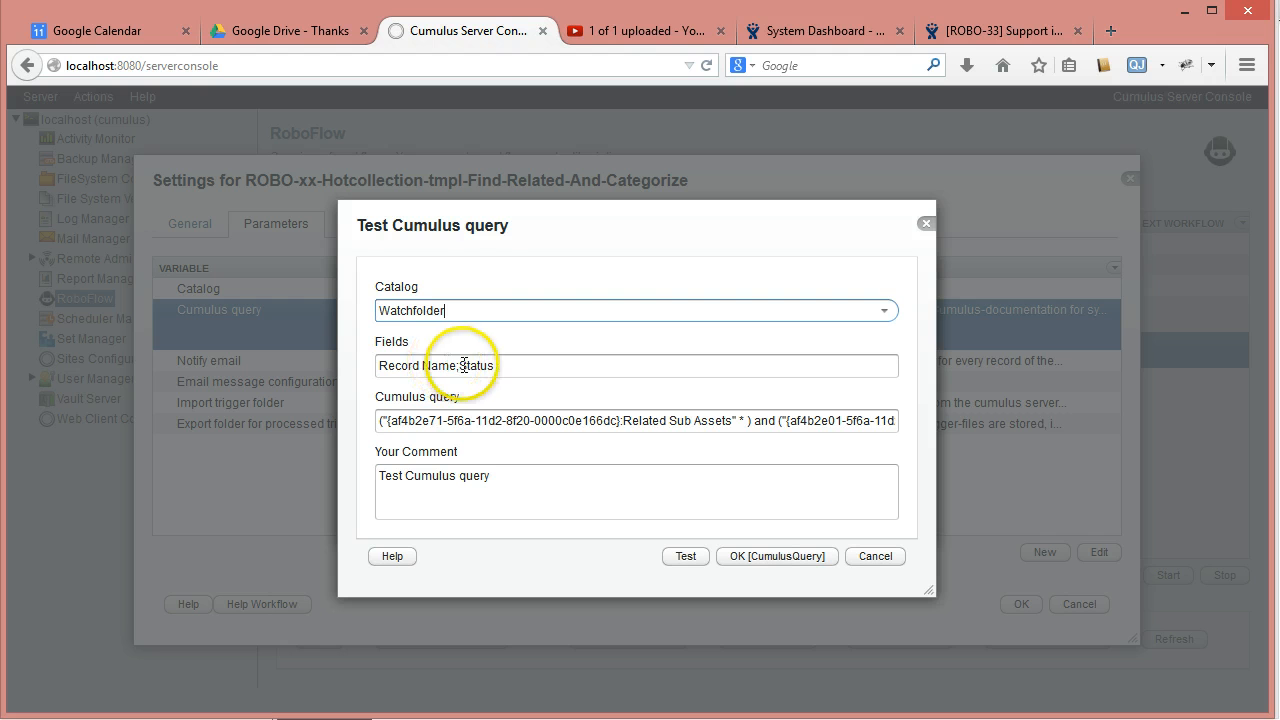
{"action": "left_click", "coordinate": [679, 558]}
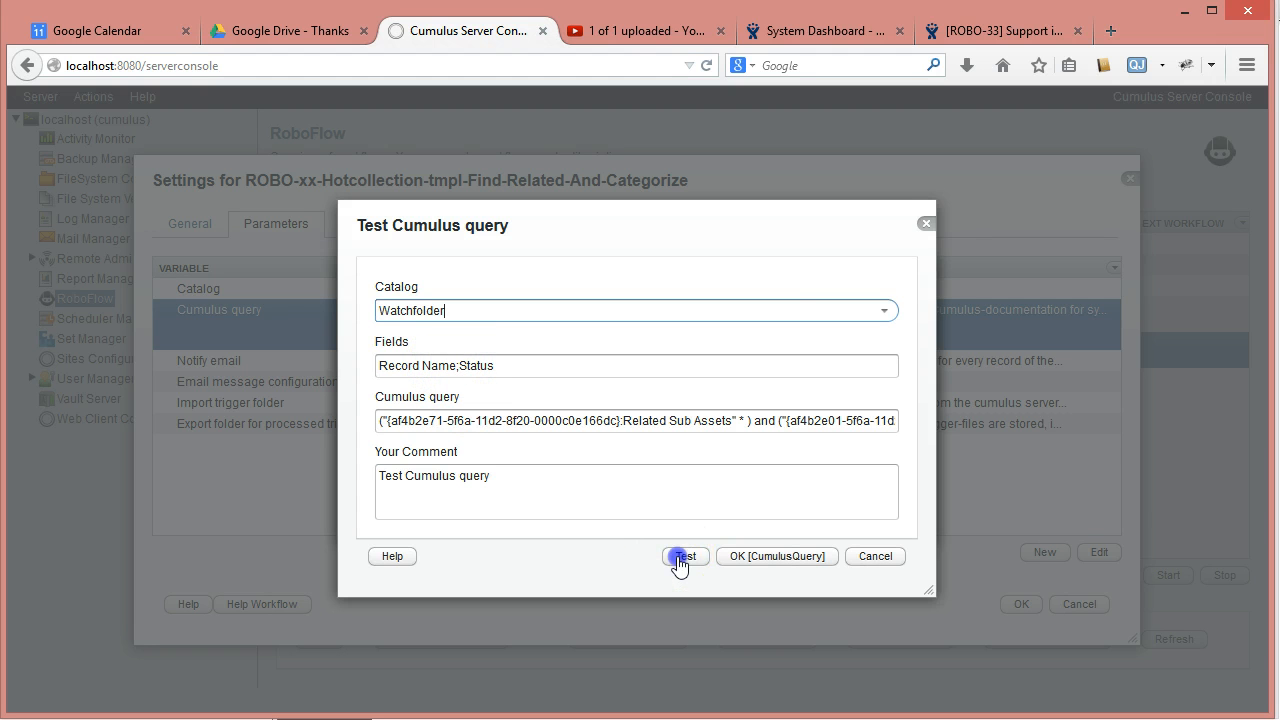
{"action": "left_click", "coordinate": [241, 298]}
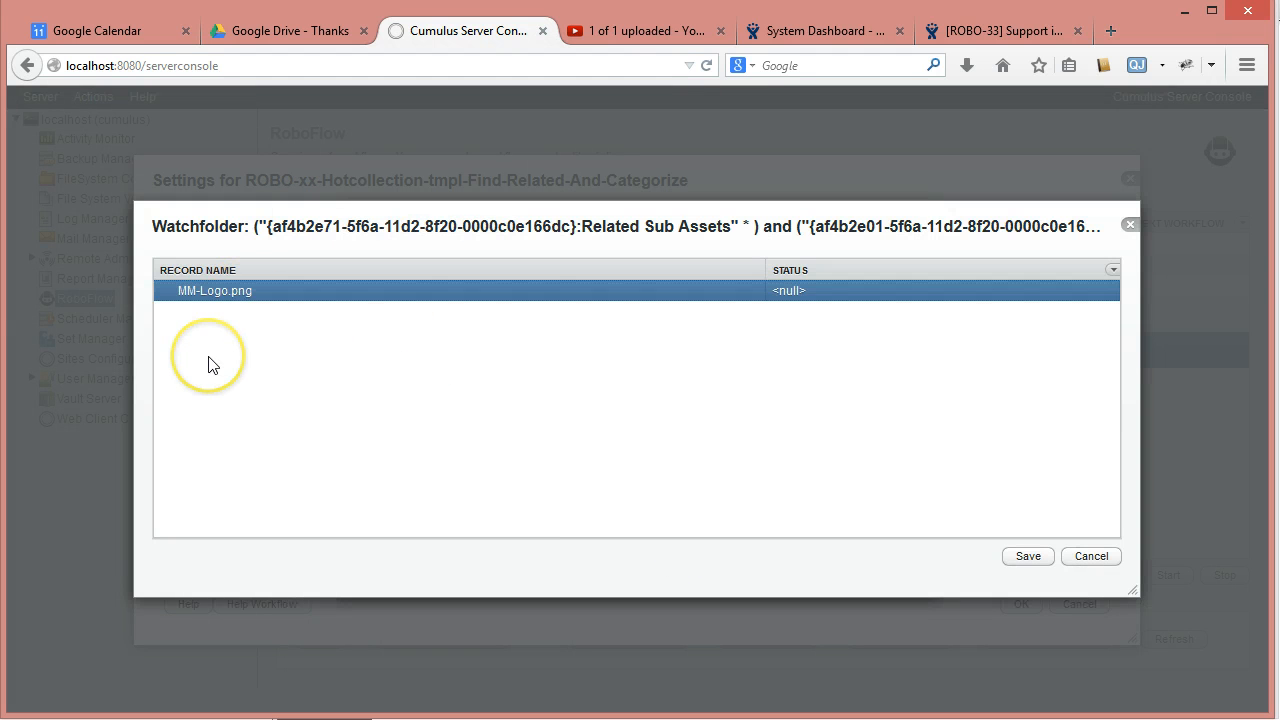
{"action": "left_click", "coordinate": [1088, 556]}
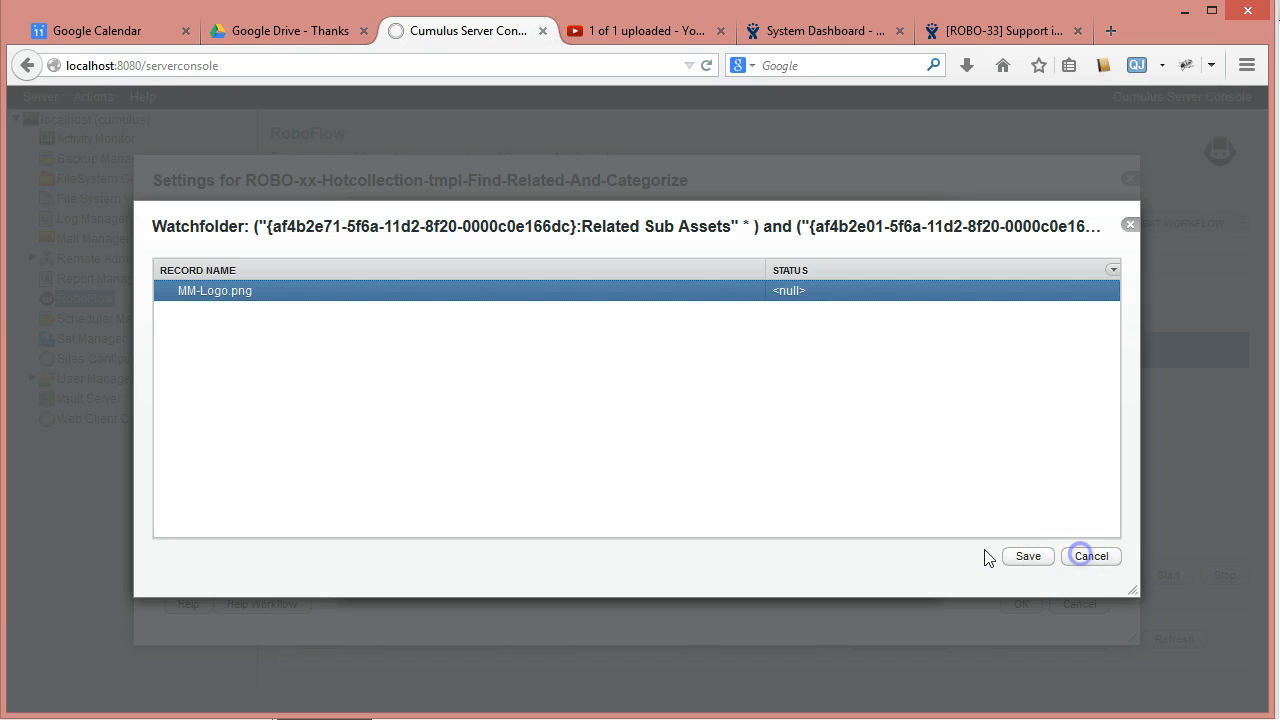
{"action": "left_click", "coordinate": [876, 557]}
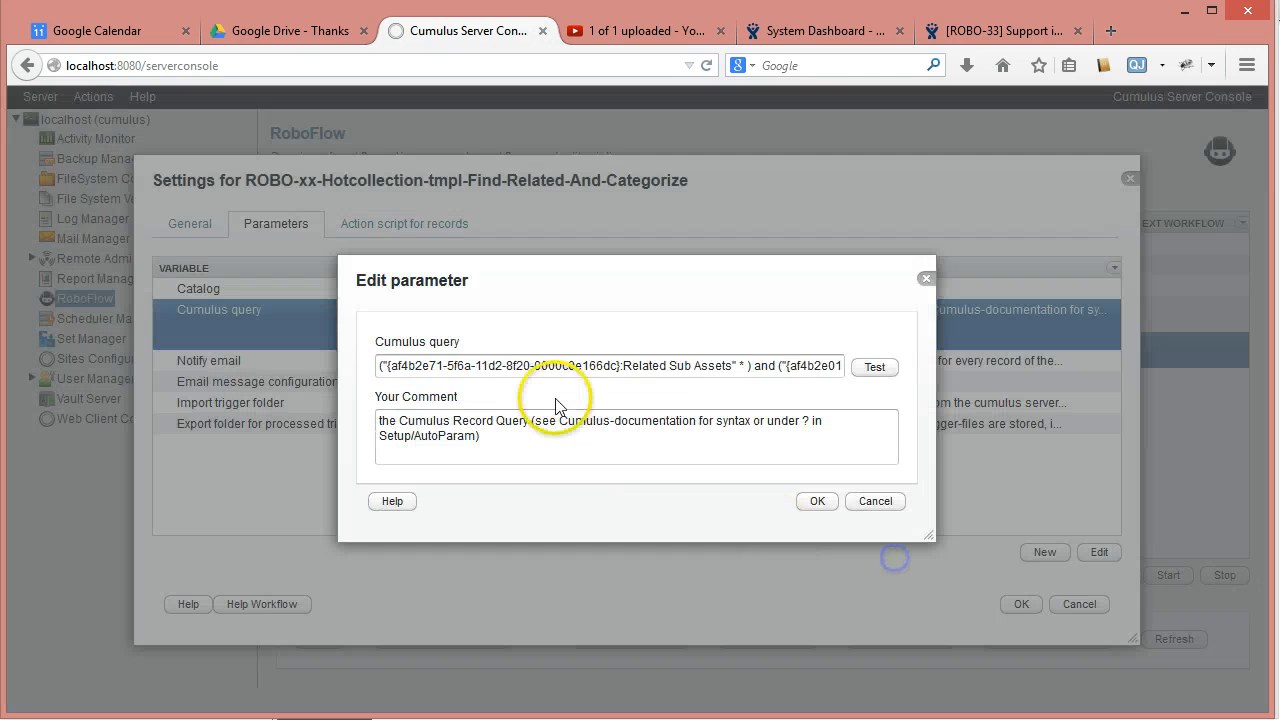
{"action": "left_click", "coordinate": [889, 501]}
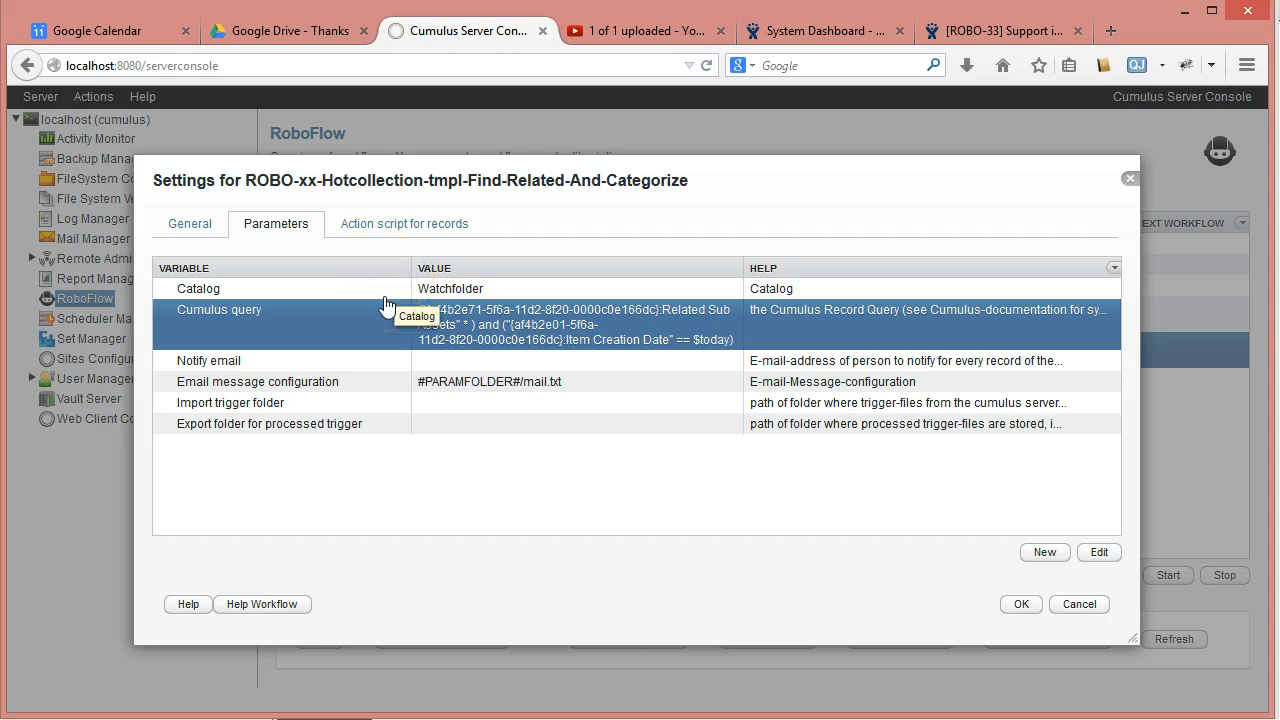
- Add a process-related-records action from the cumulus-catalog category to the workflow's action script for records
{"action": "left_click", "coordinate": [168, 224]}
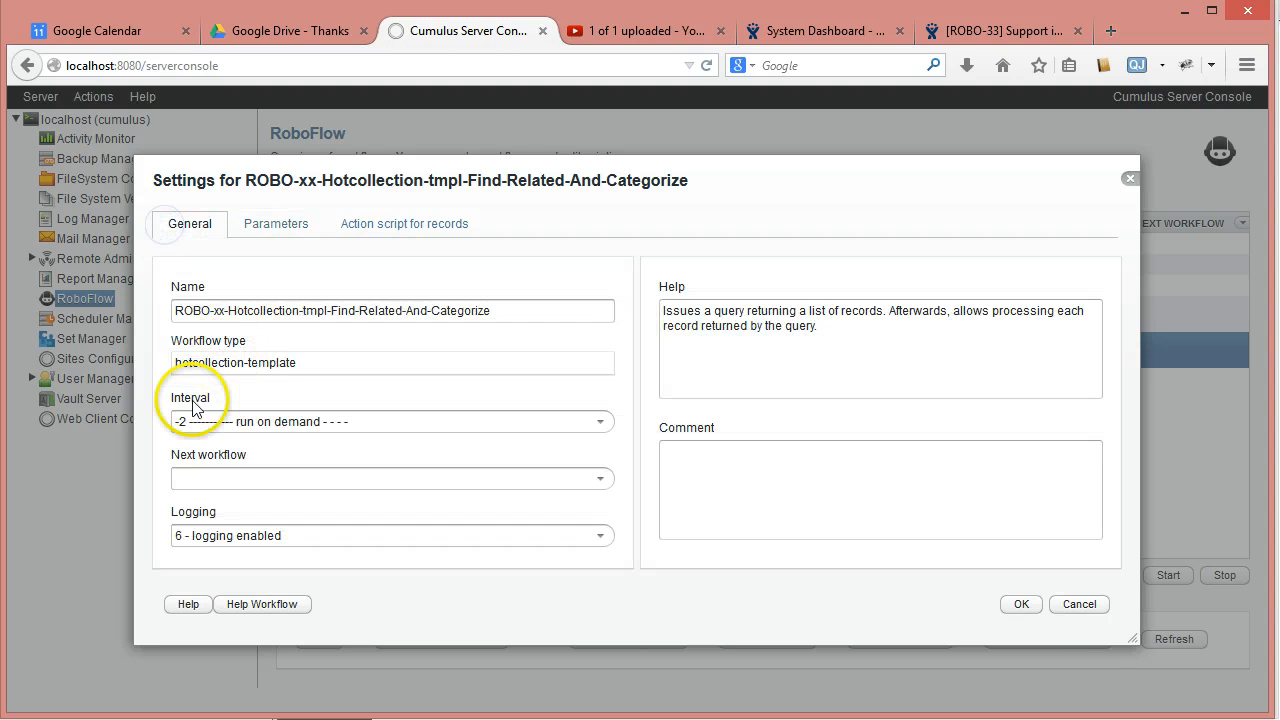
{"action": "left_click", "coordinate": [290, 232]}
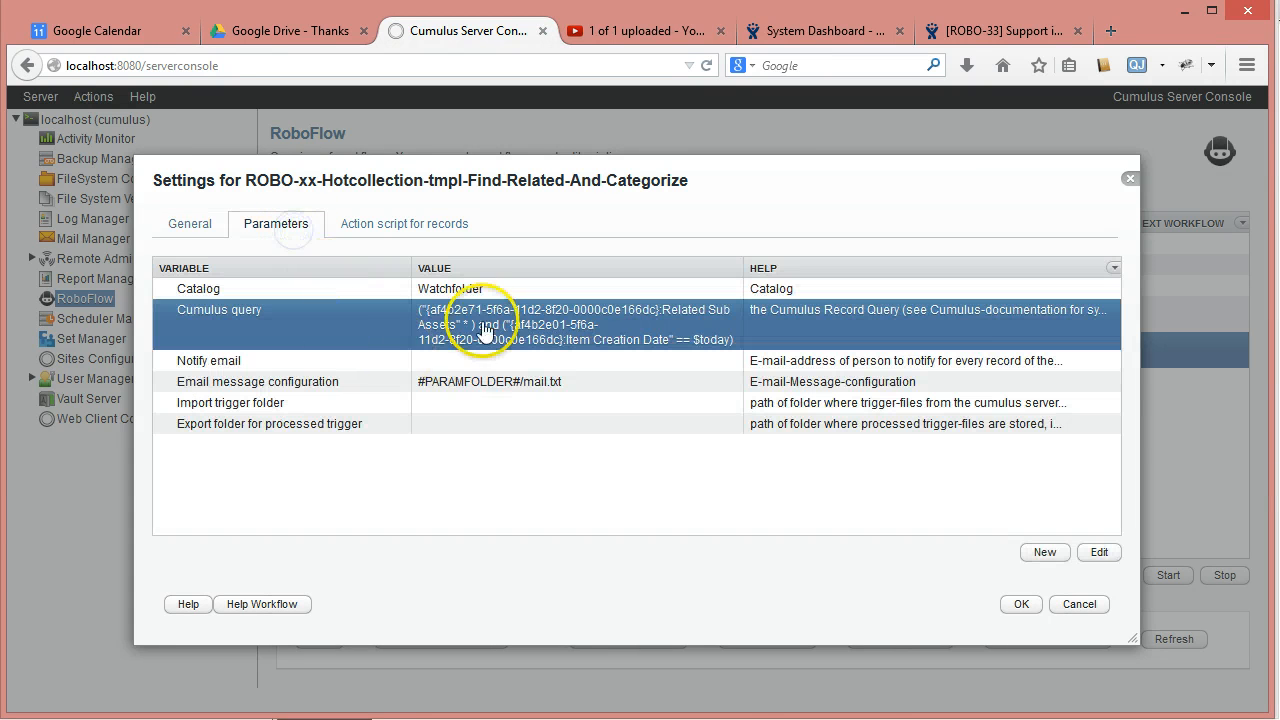
{"action": "left_click", "coordinate": [378, 226]}
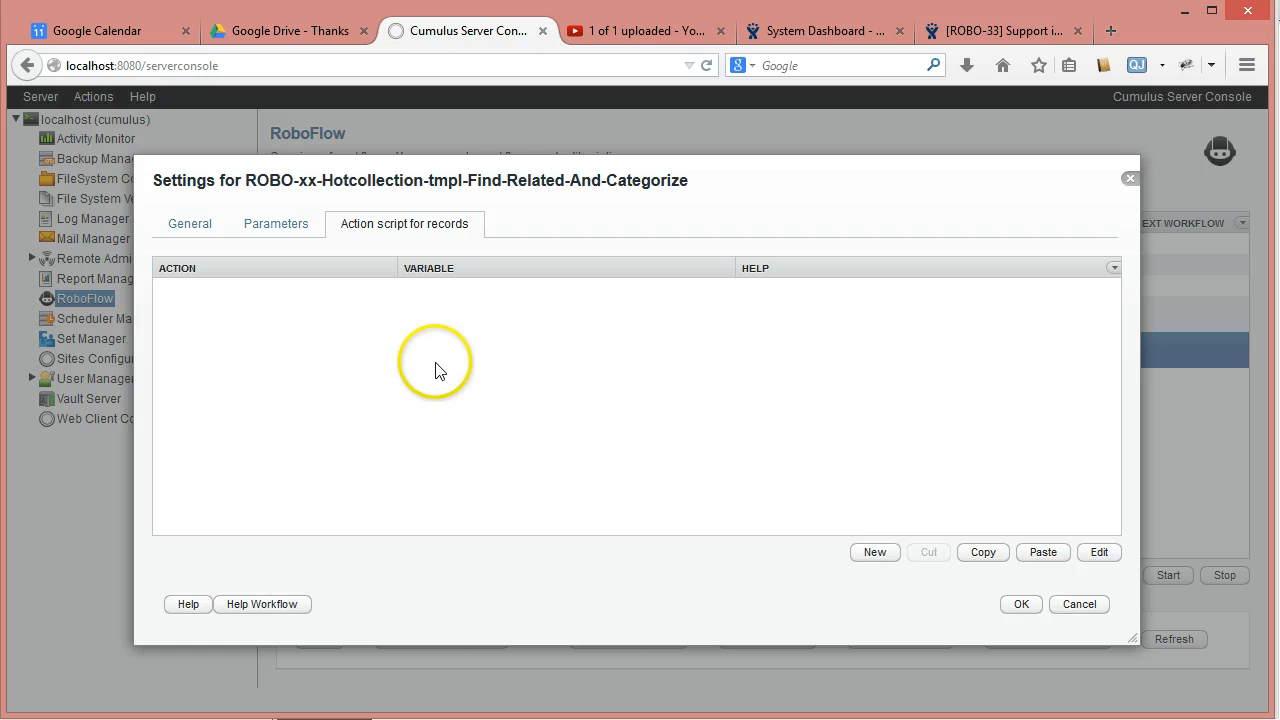
{"action": "left_click", "coordinate": [872, 553]}
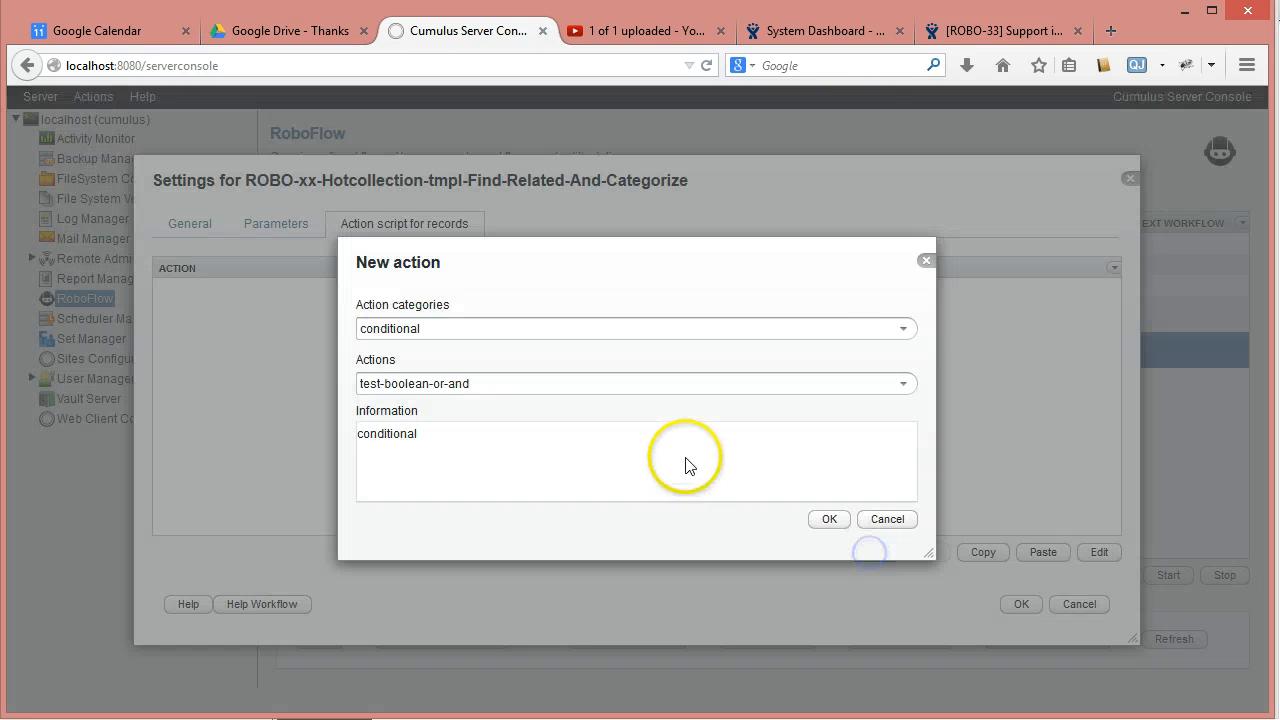
{"action": "left_click", "coordinate": [902, 330]}
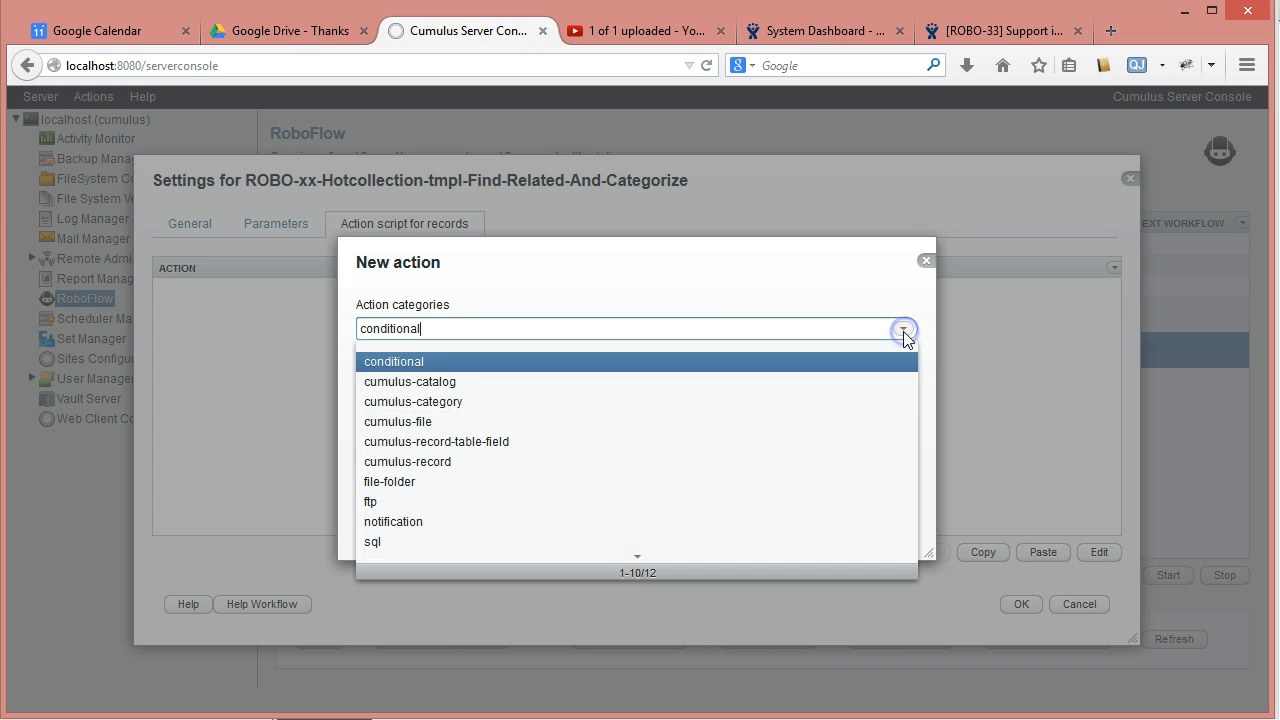
{"action": "left_click", "coordinate": [447, 383]}
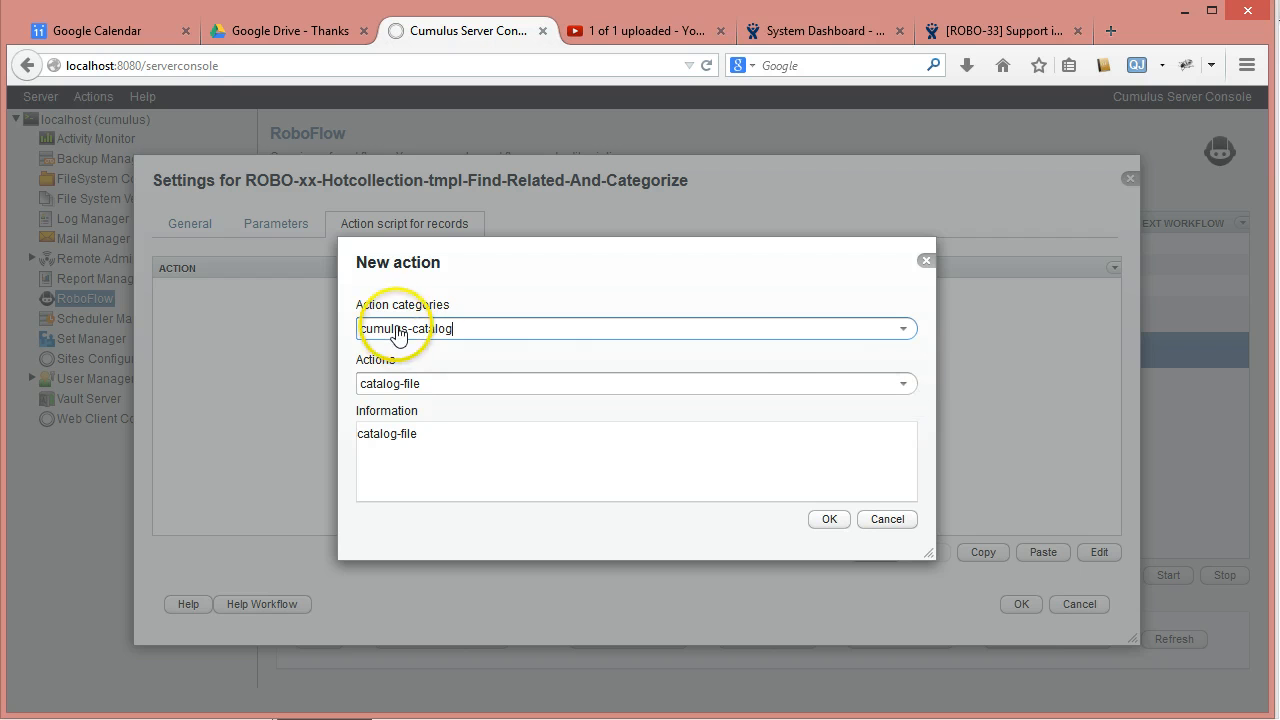
{"action": "left_click", "coordinate": [903, 384]}
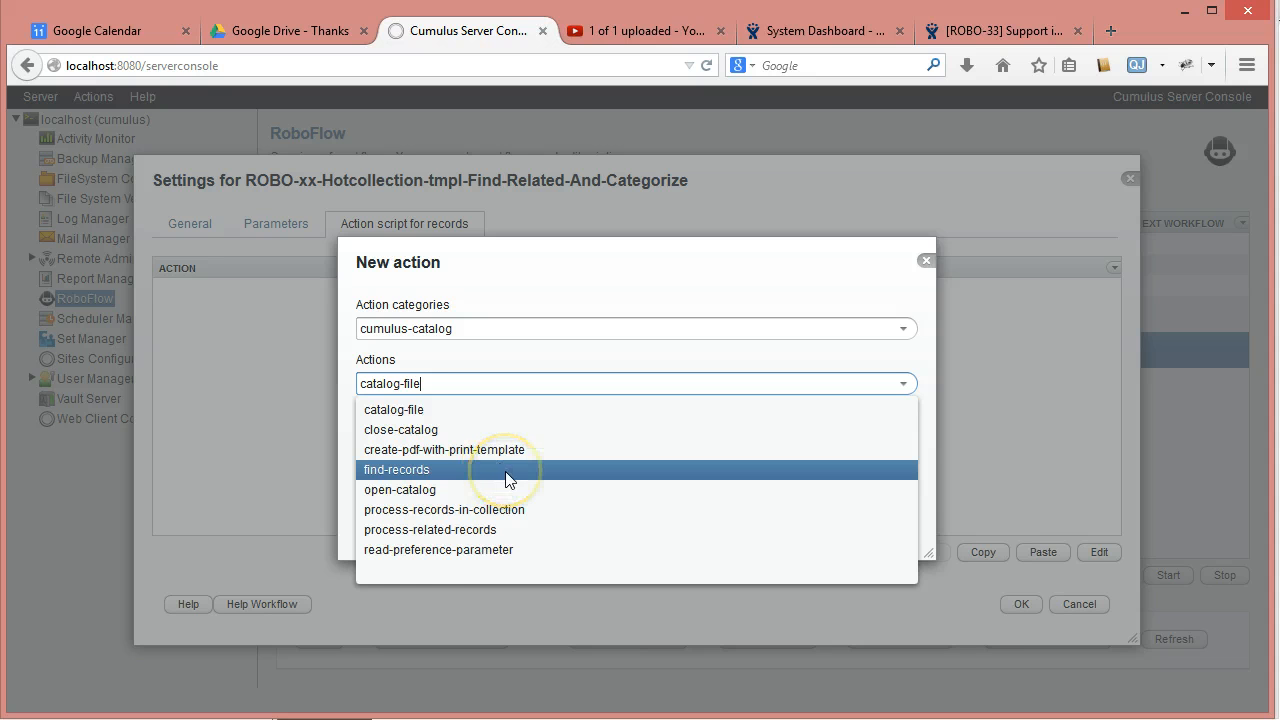
{"action": "left_click", "coordinate": [390, 534]}
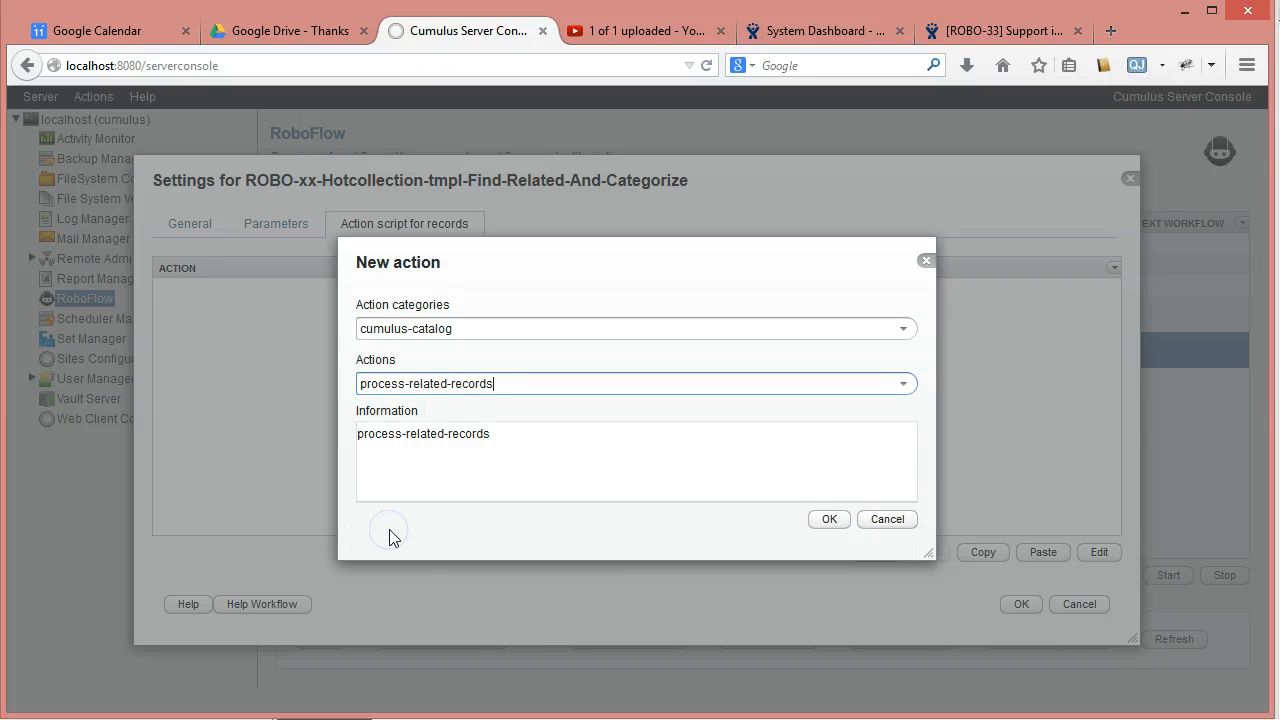
{"action": "left_click", "coordinate": [830, 522]}
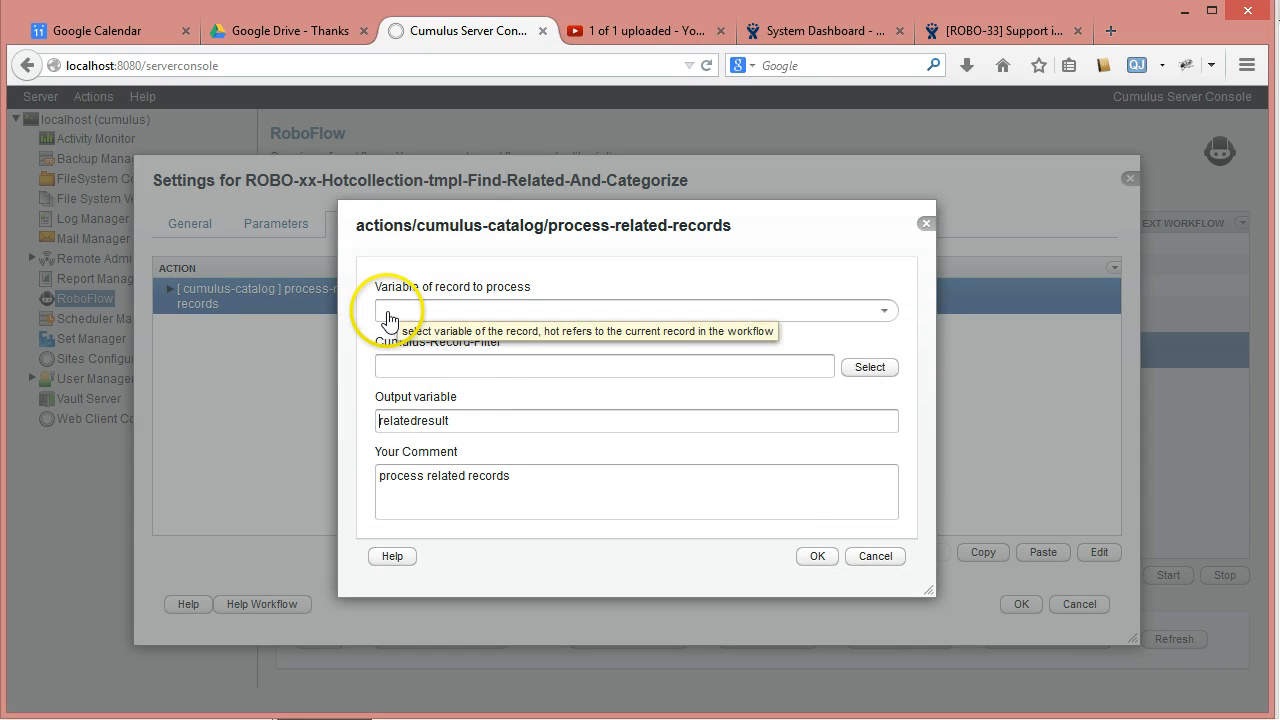
- Set the variable of the record to process to hot and the record filter to All Variants from the Watchfolder catalog
{"action": "left_click", "coordinate": [884, 312]}
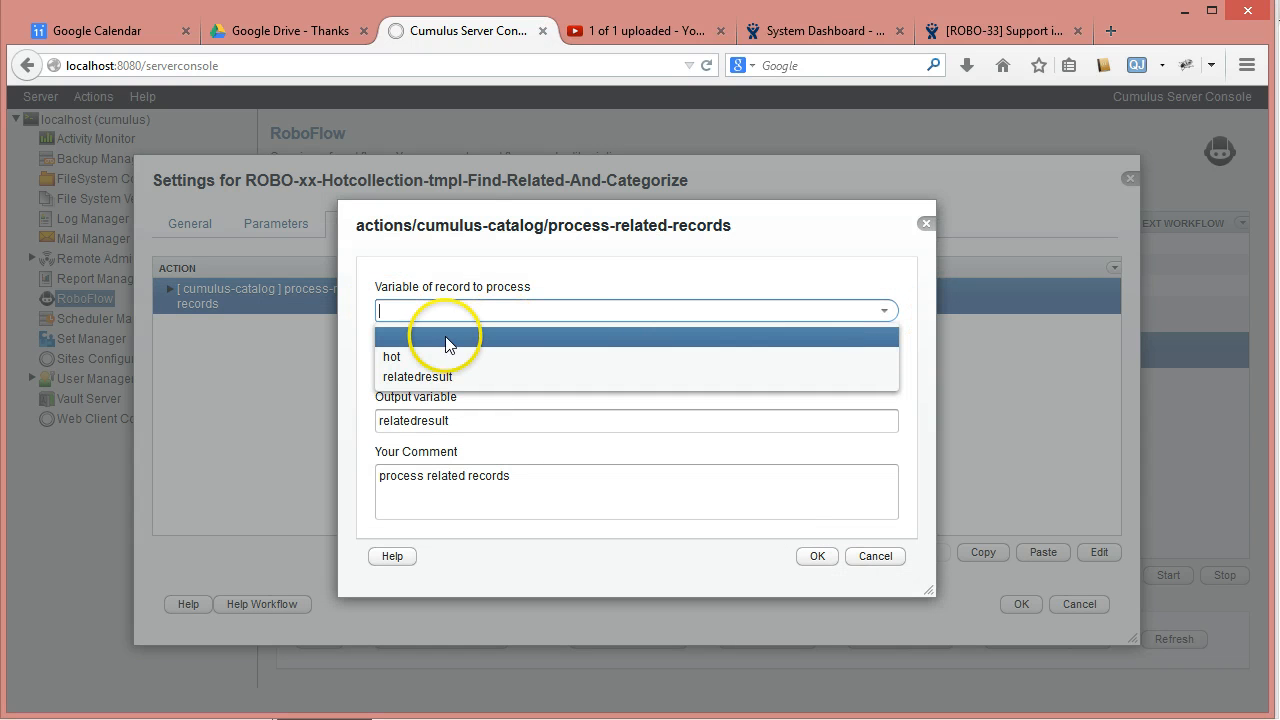
{"action": "left_click", "coordinate": [430, 357]}
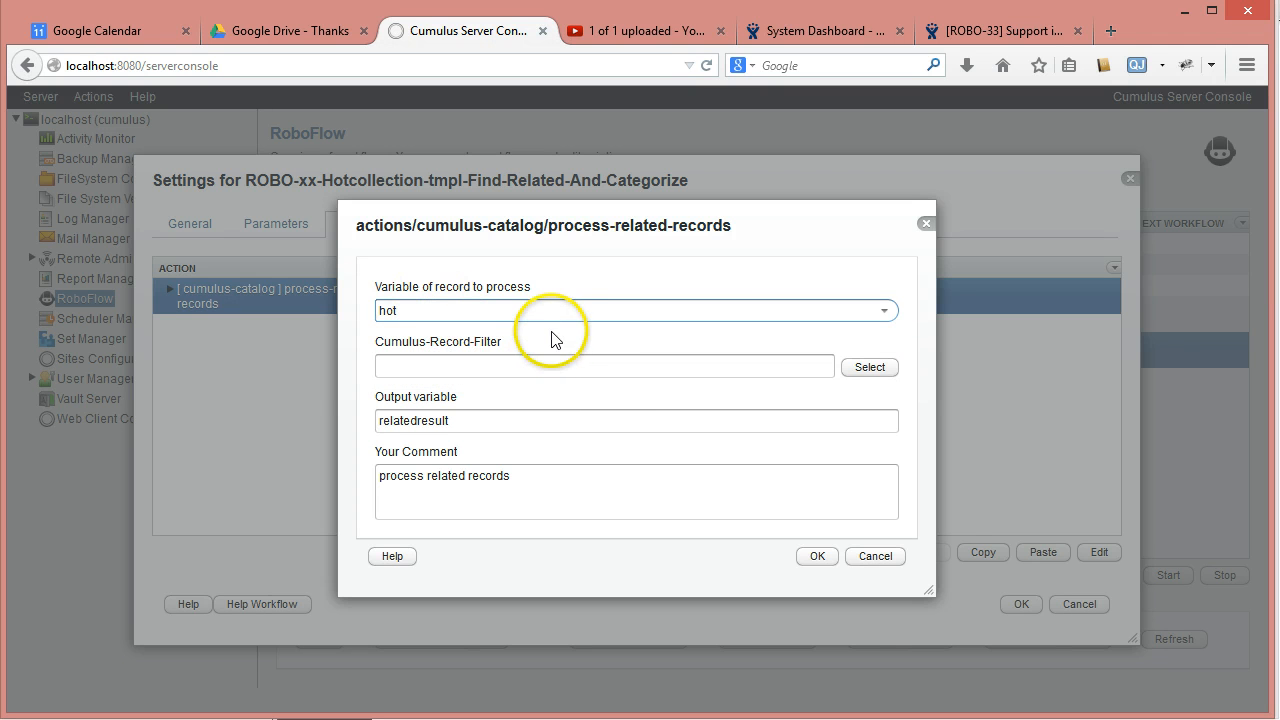
{"action": "left_click", "coordinate": [880, 371]}
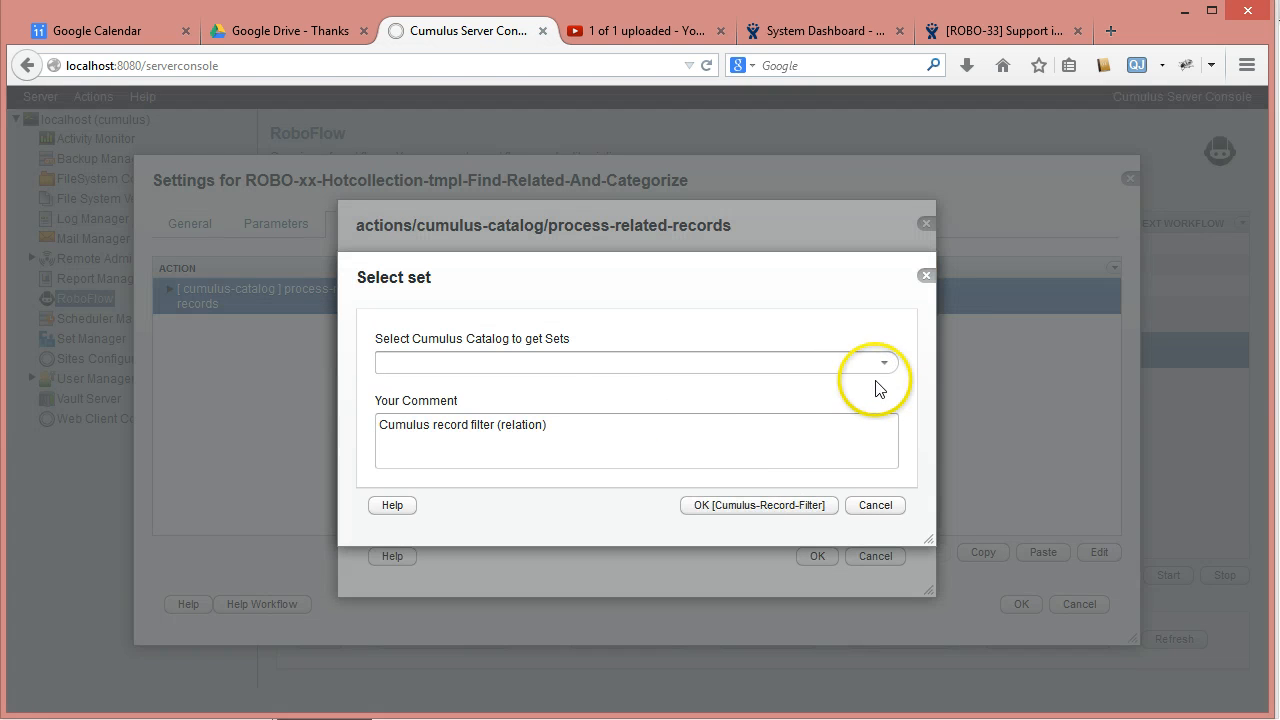
{"action": "left_click", "coordinate": [886, 362]}
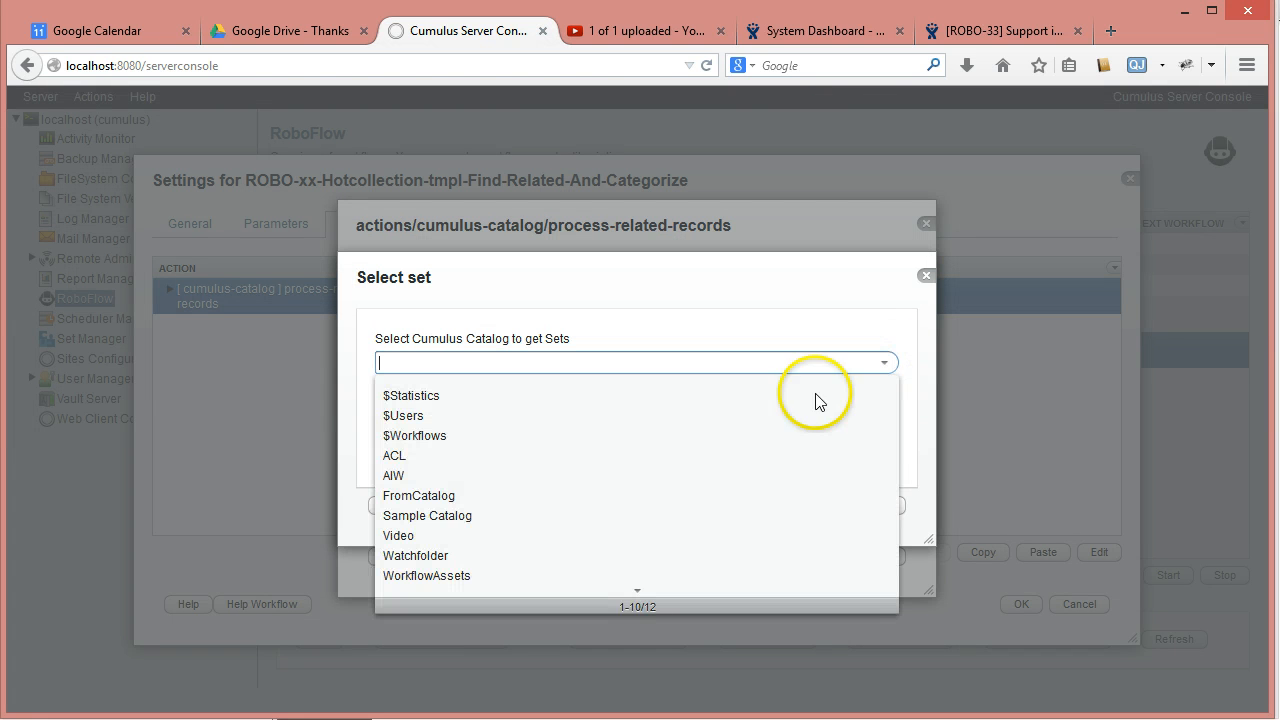
{"action": "left_click", "coordinate": [463, 553]}
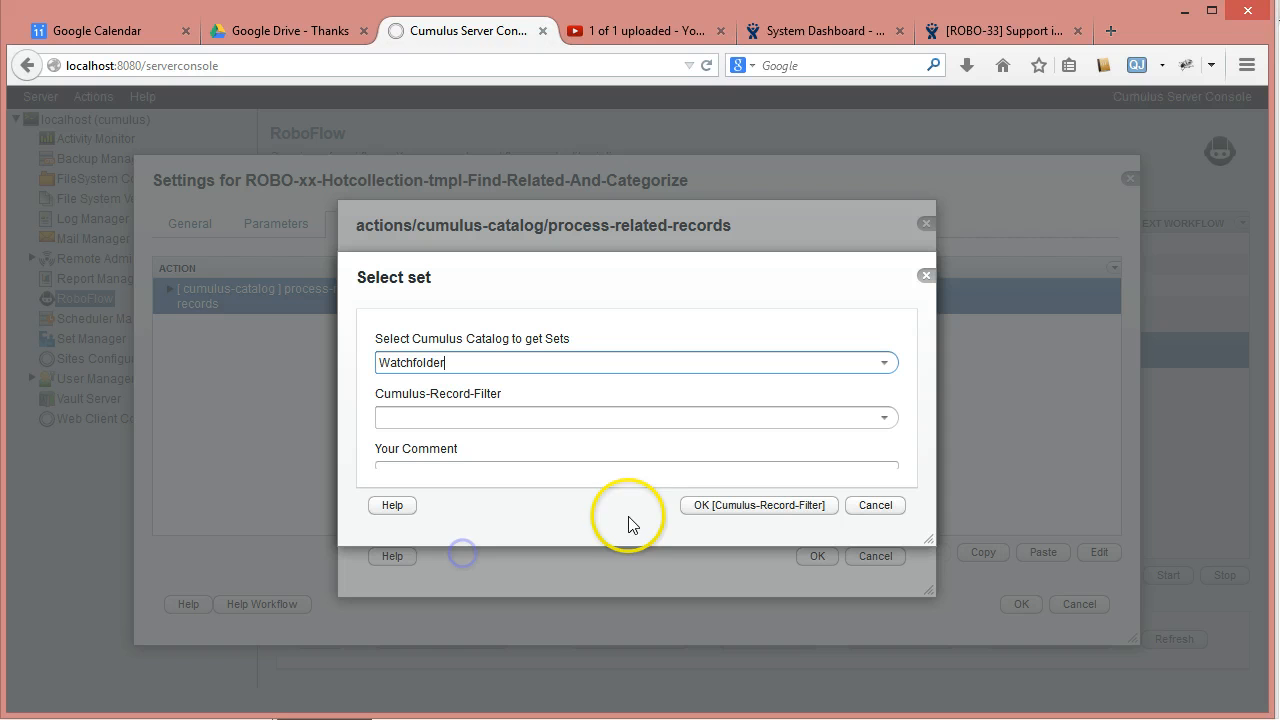
{"action": "left_click", "coordinate": [884, 417]}
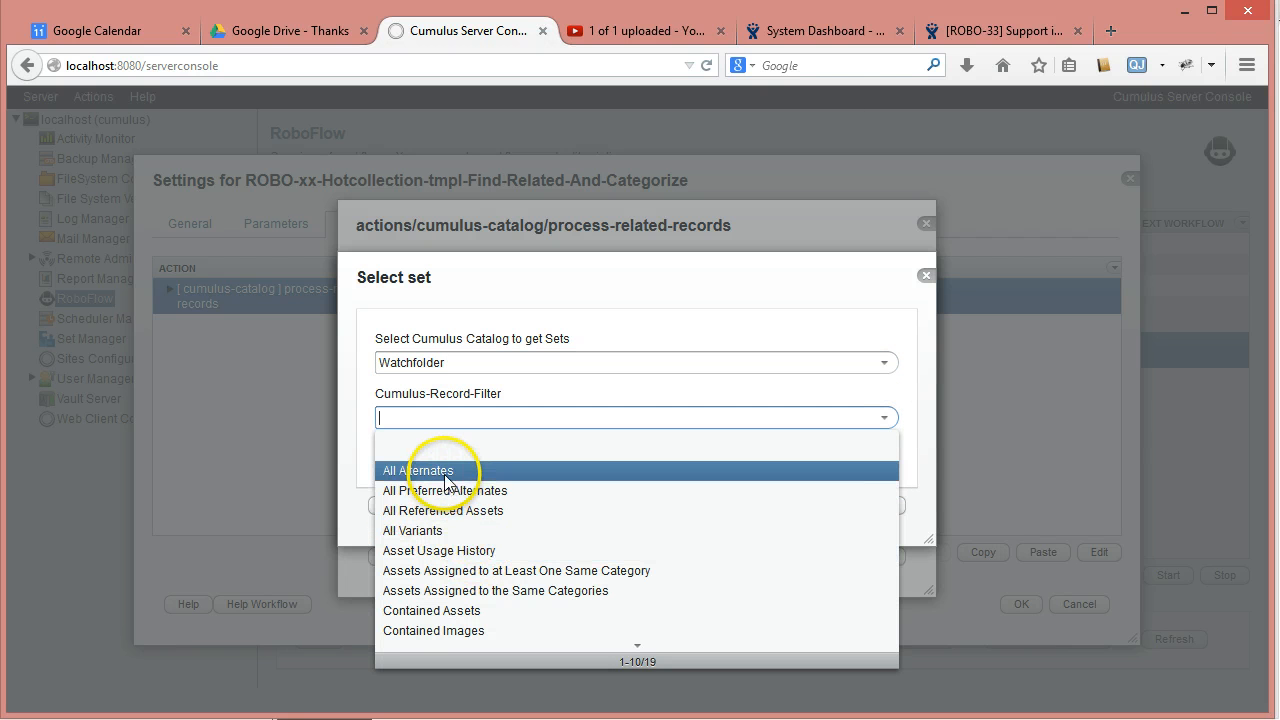
{"action": "left_click", "coordinate": [440, 527]}
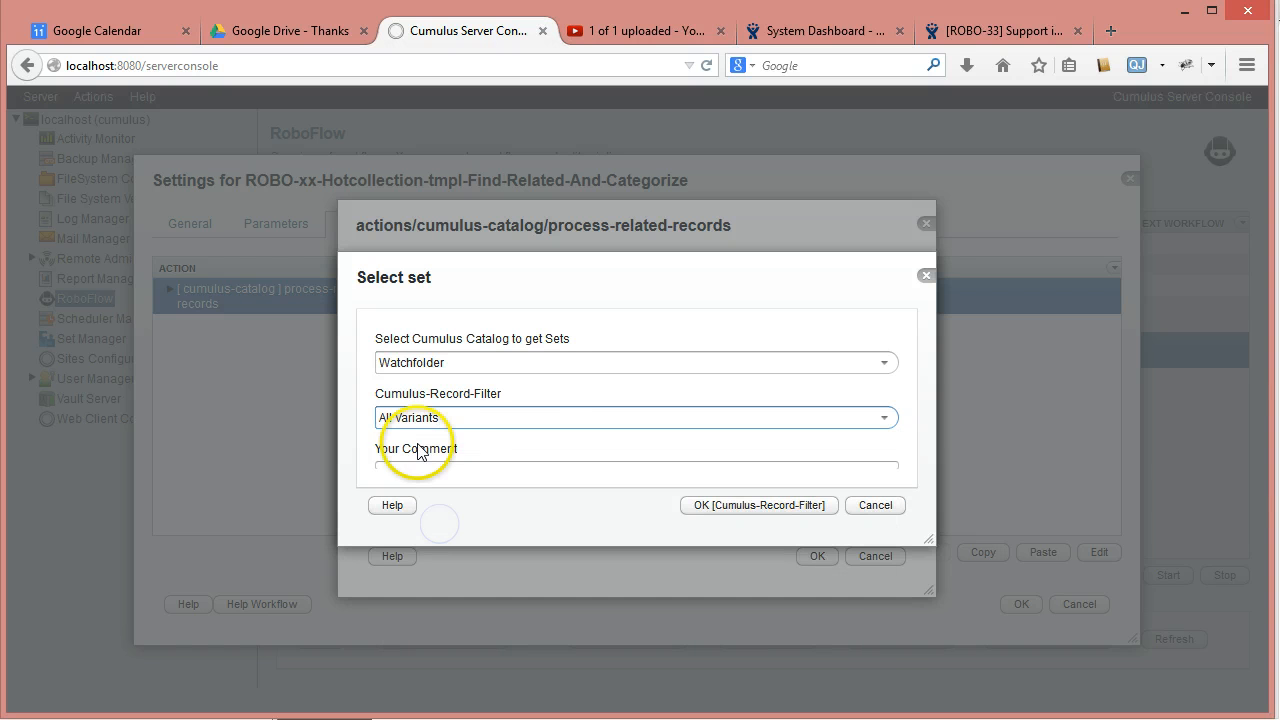
{"action": "left_click", "coordinate": [785, 506]}
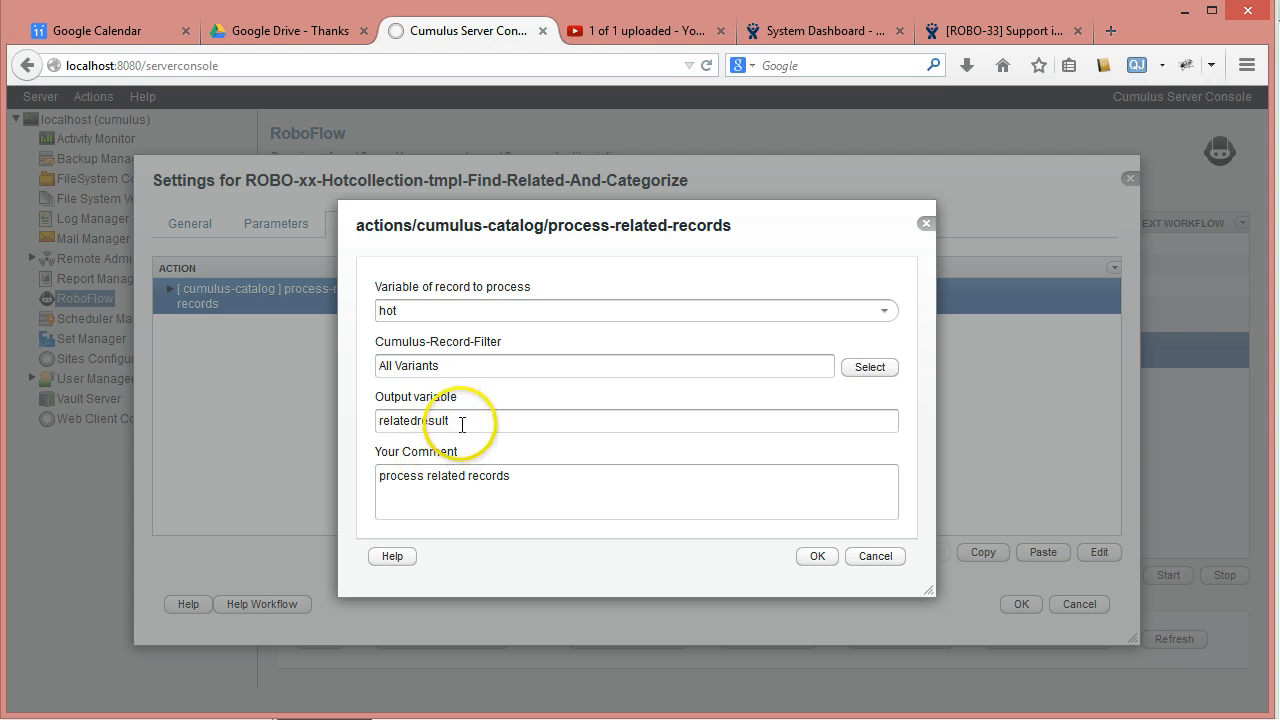
- Set the output variable of the process-related-records action to related-rec and save the action
{"action": "left_click_drag", "start_coordinate": [463, 423], "coordinate": [329, 409]}
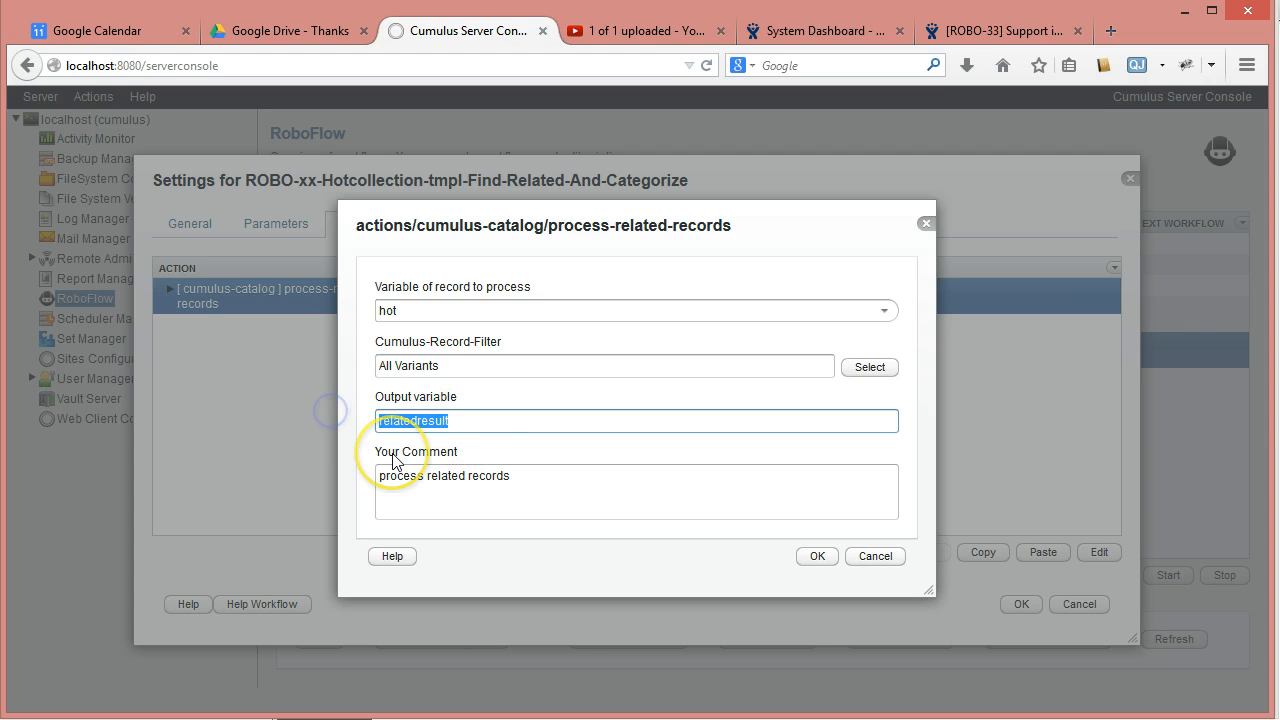
{"action": "type", "text": "rec"}
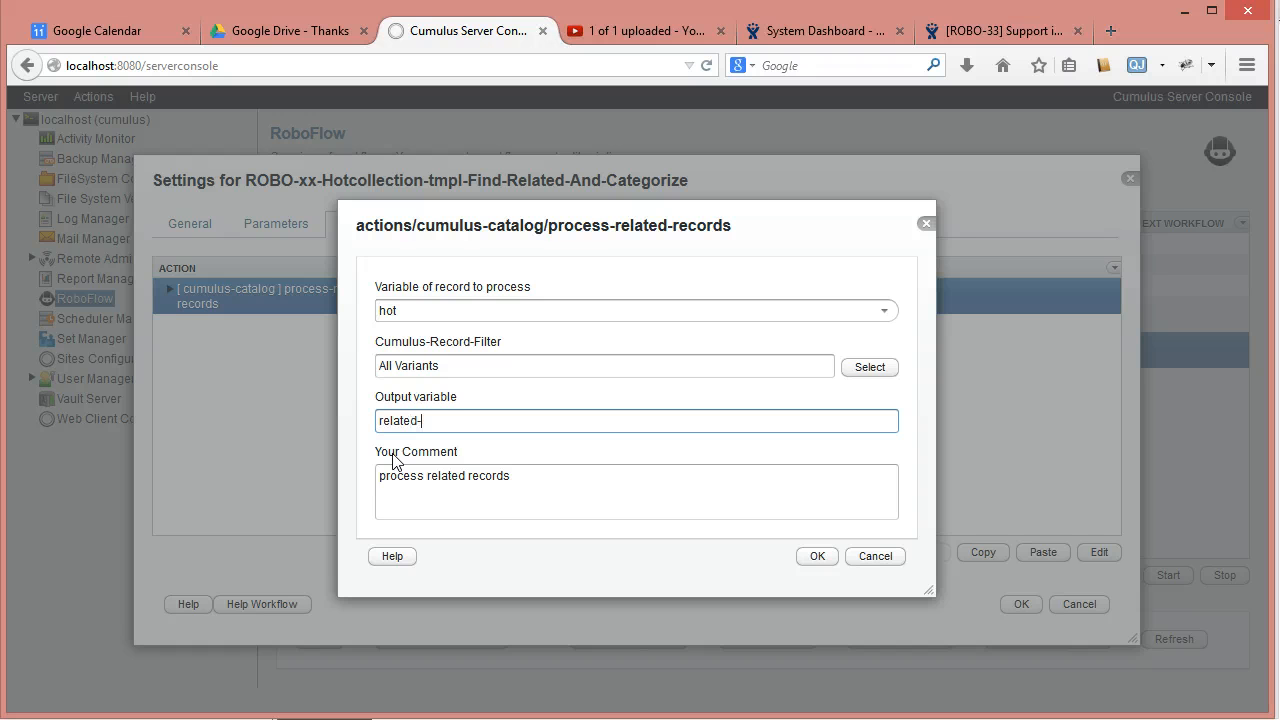
{"action": "left_click", "coordinate": [807, 555]}
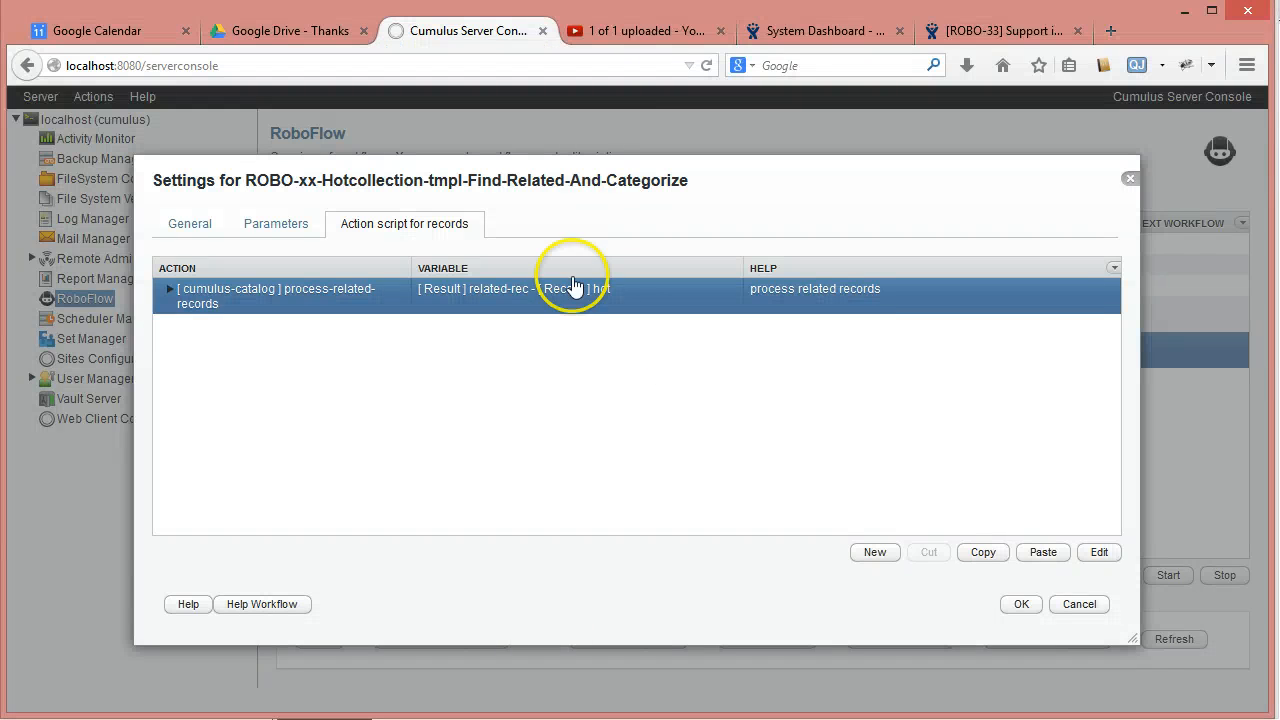
- Add a process-categories-from-record action from the cumulus-category category nested inside the process-related-records action
{"action": "left_click", "coordinate": [170, 297]}
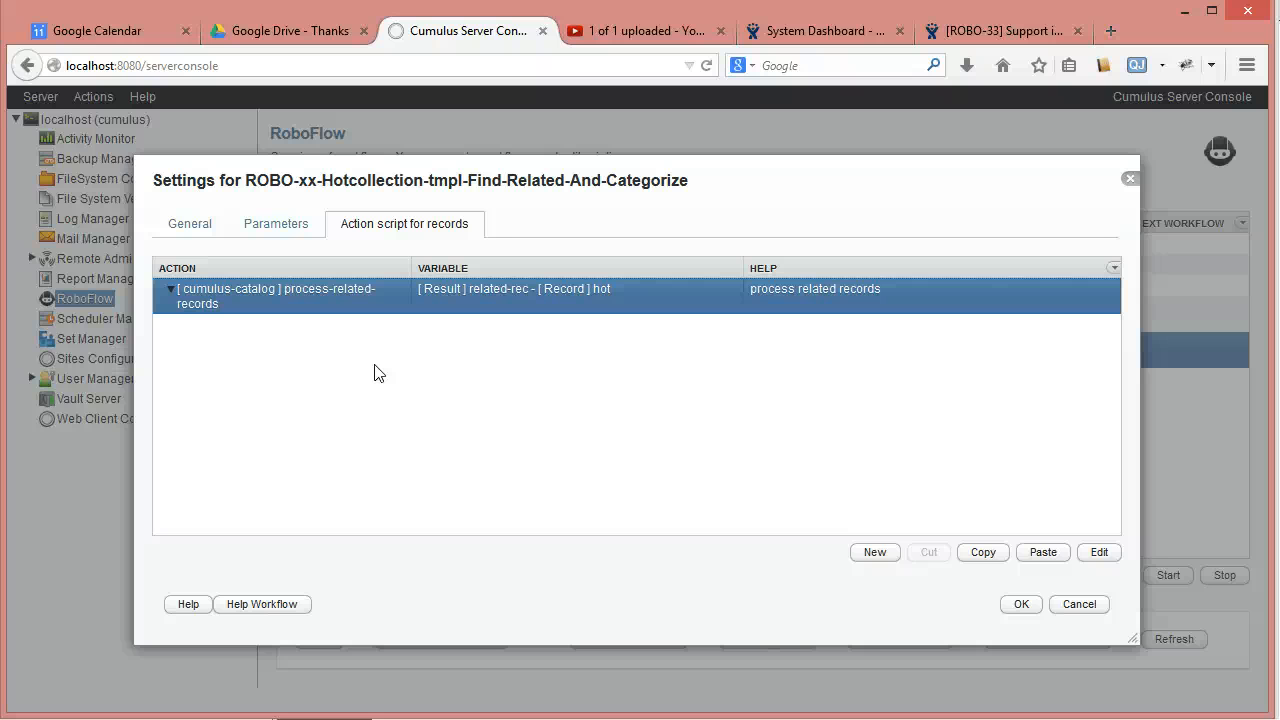
{"action": "left_click", "coordinate": [874, 552]}
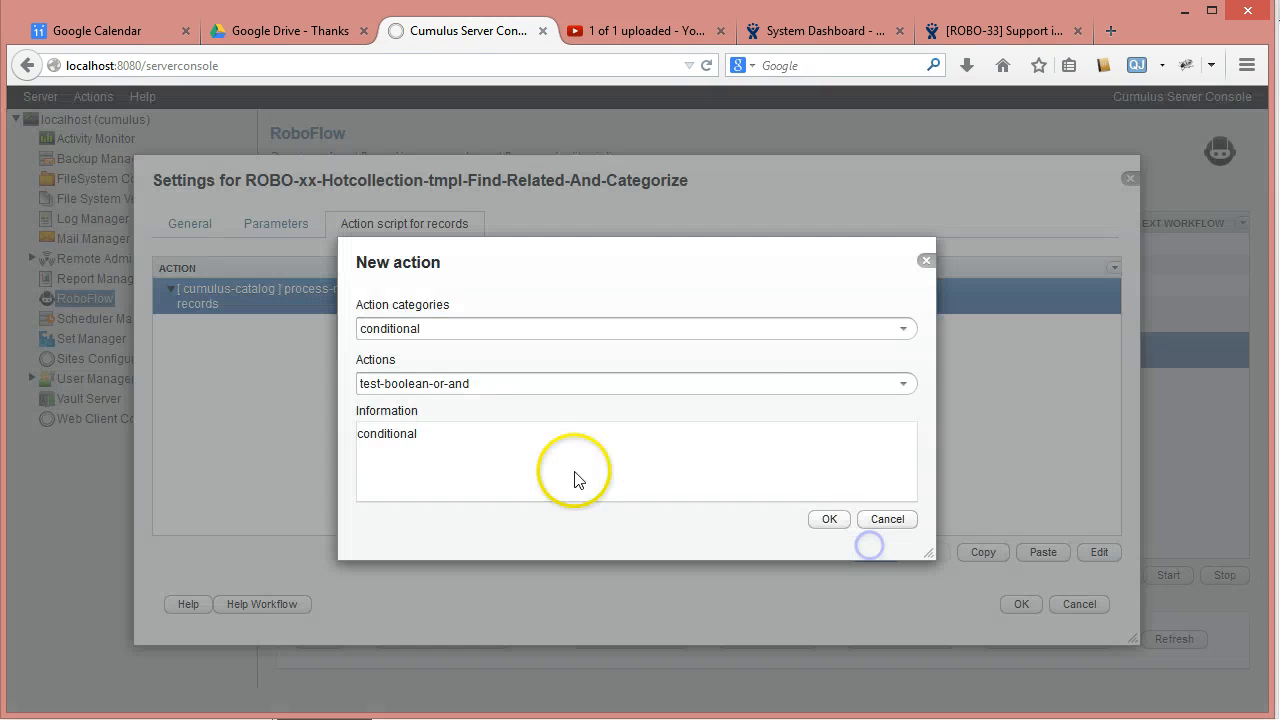
{"action": "left_click", "coordinate": [902, 329]}
{"action": "left_click", "coordinate": [456, 403]}
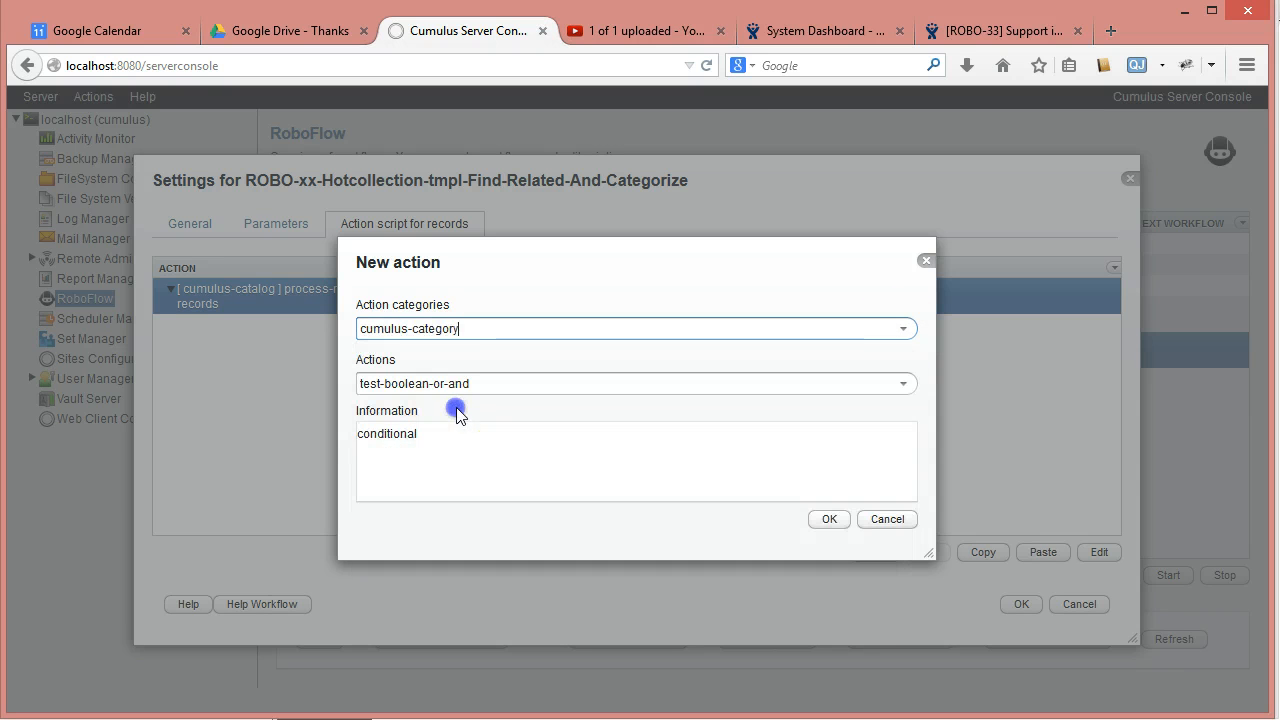
{"action": "left_click", "coordinate": [906, 384]}
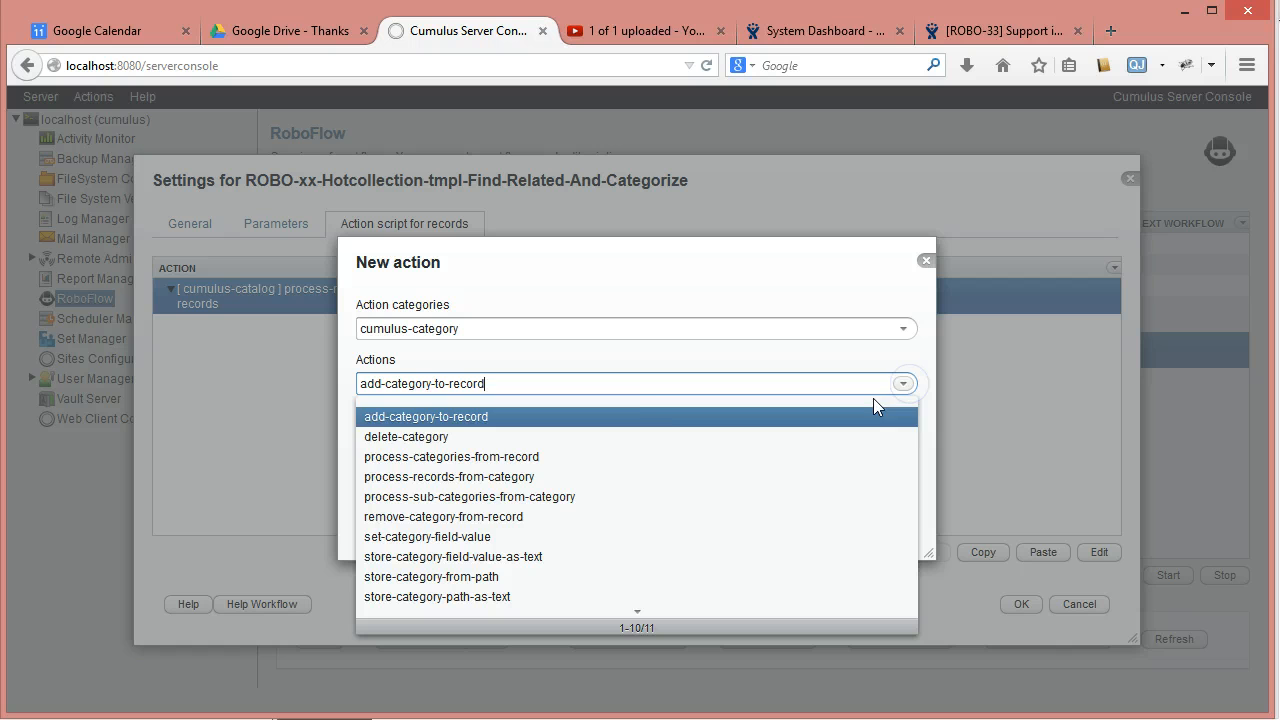
{"action": "left_click", "coordinate": [492, 460]}
{"action": "left_click", "coordinate": [823, 517]}
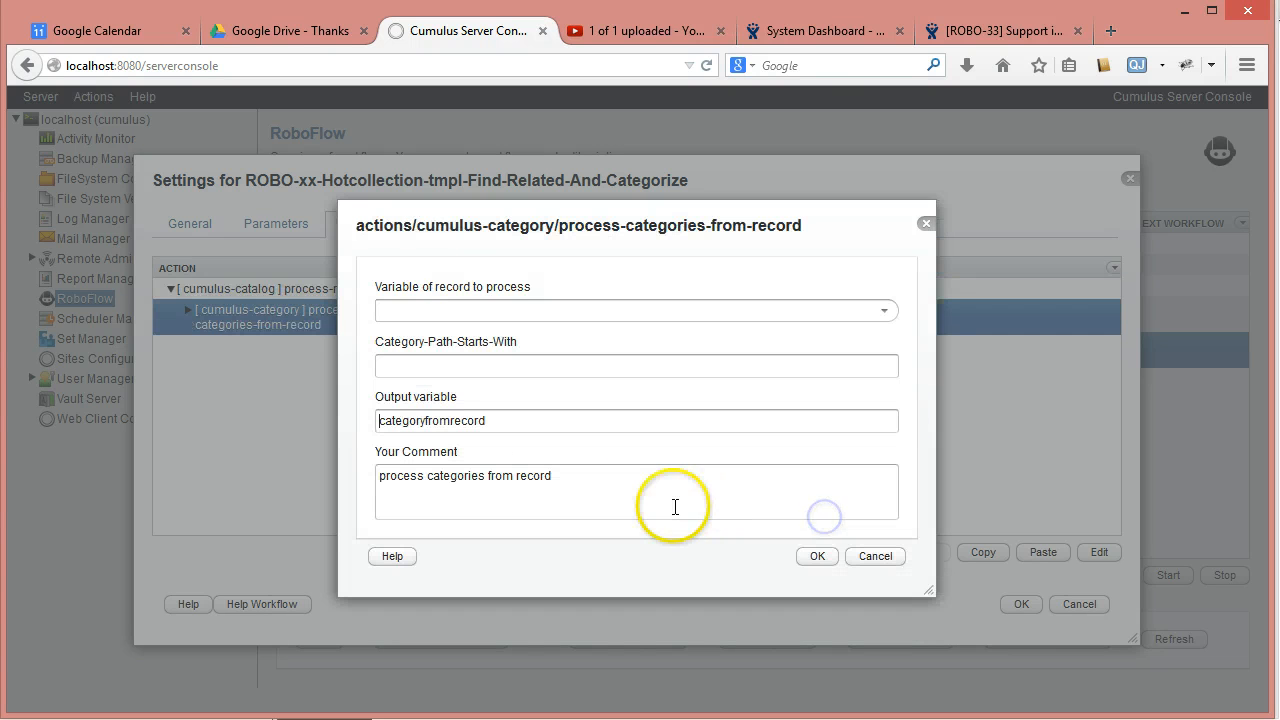
- Set the variable of the record to process to hot and the category path start to /$Keywords
{"action": "left_click", "coordinate": [727, 316]}
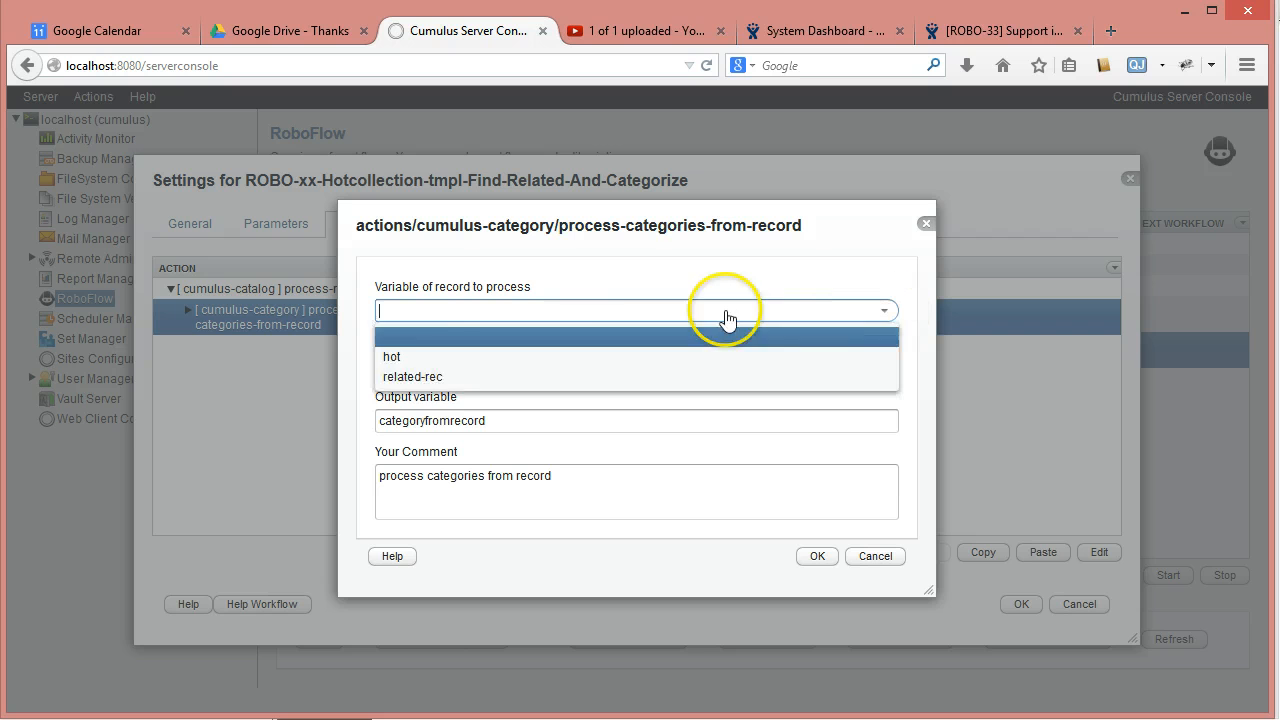
{"action": "left_click", "coordinate": [410, 357]}
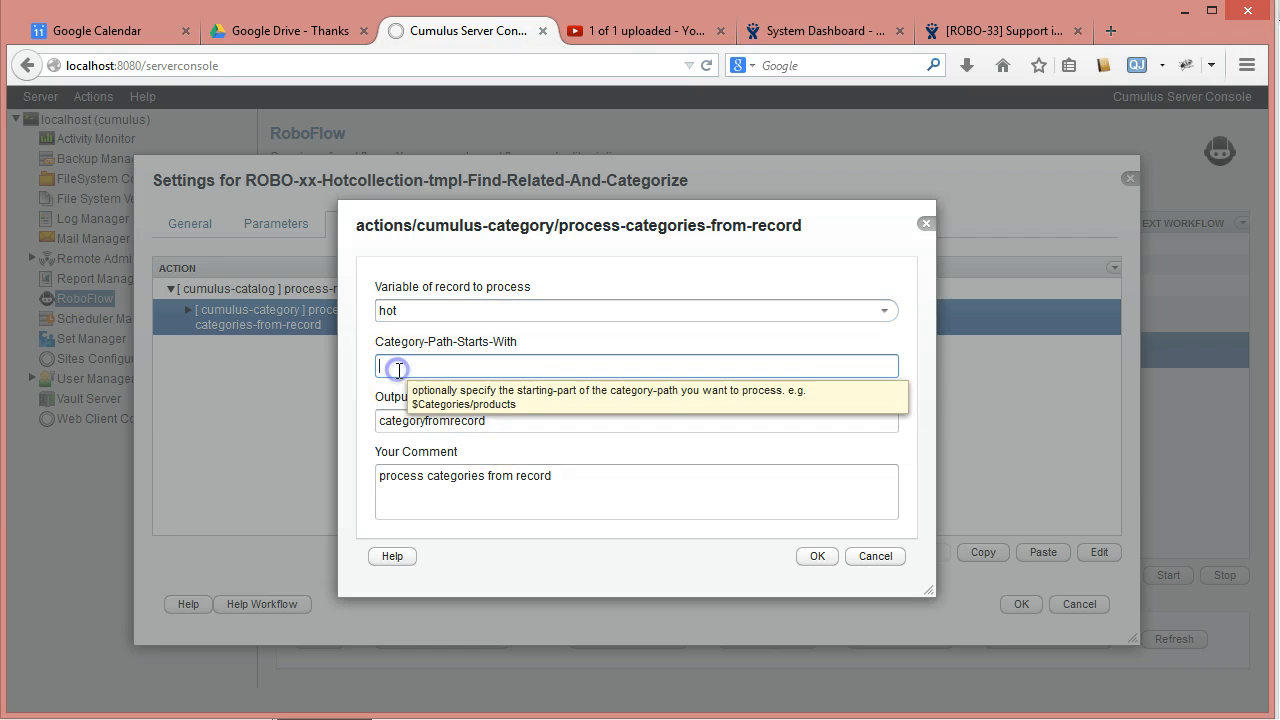
{"action": "left_click", "coordinate": [399, 370]}
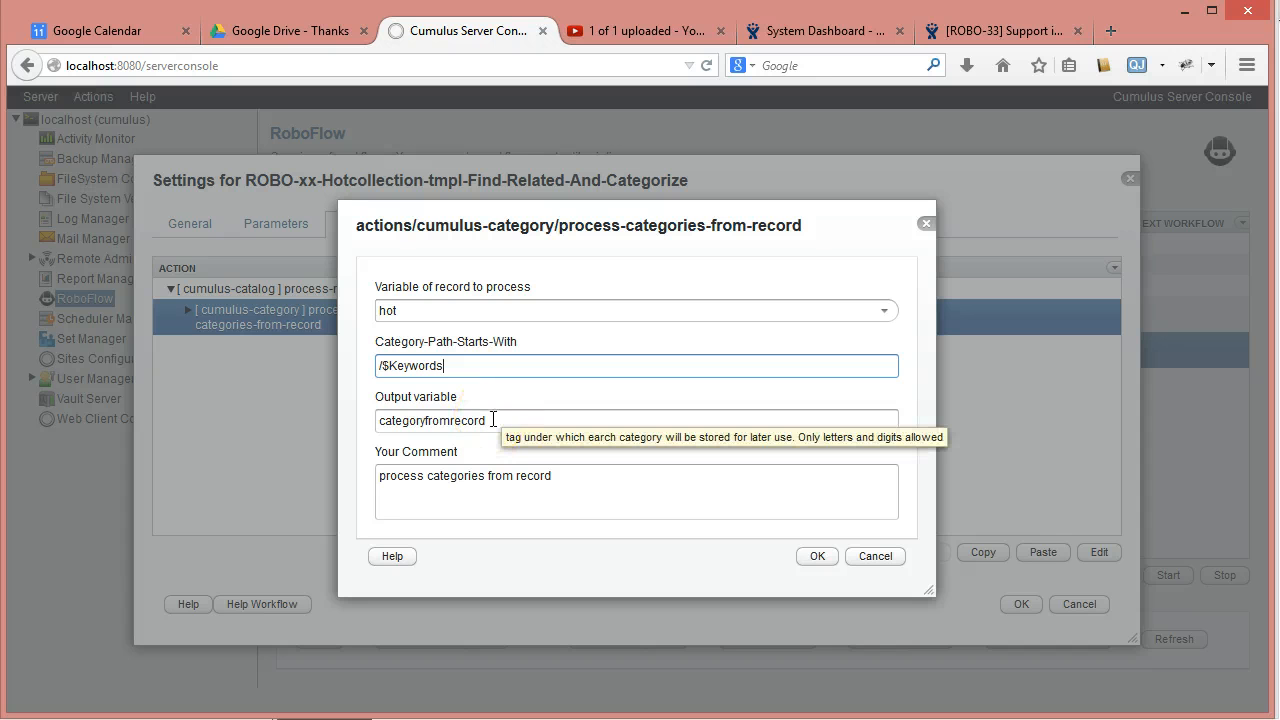
- Set the output variable to category-from-master-record and the comment to "process categories from master record", and save the action
{"action": "left_click", "coordinate": [424, 421]}
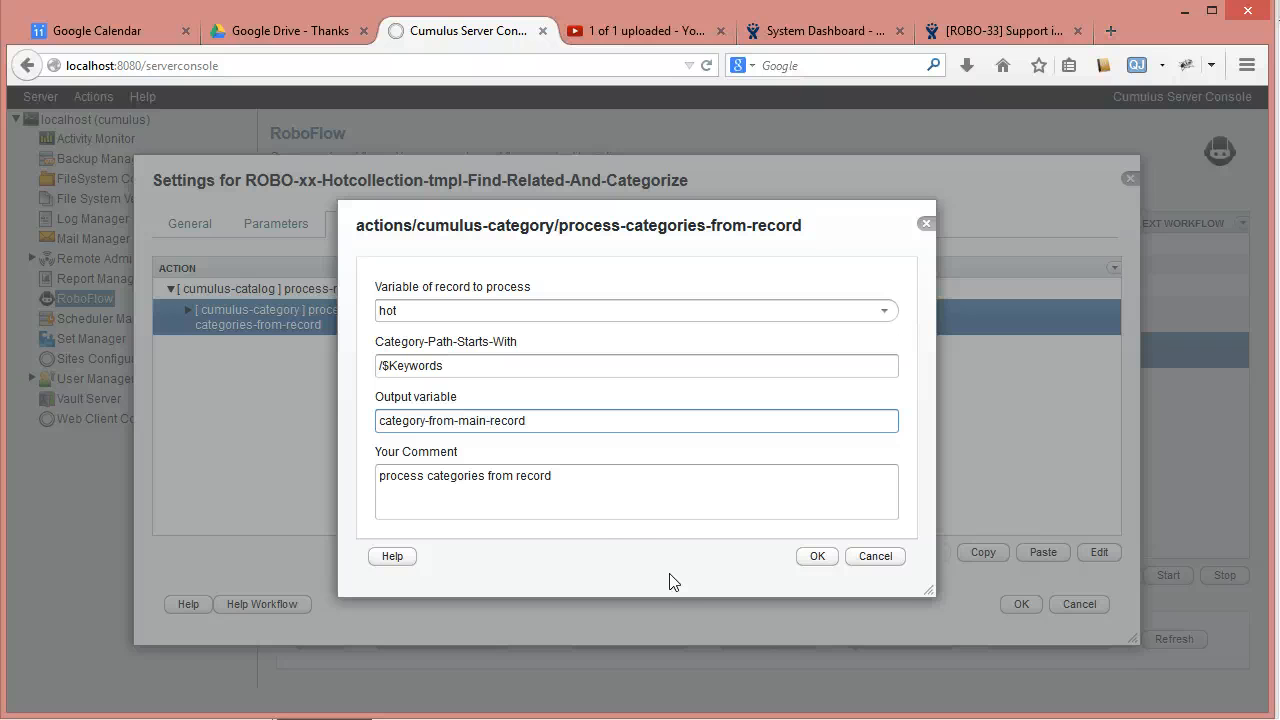
{"action": "left_click", "coordinate": [516, 475]}
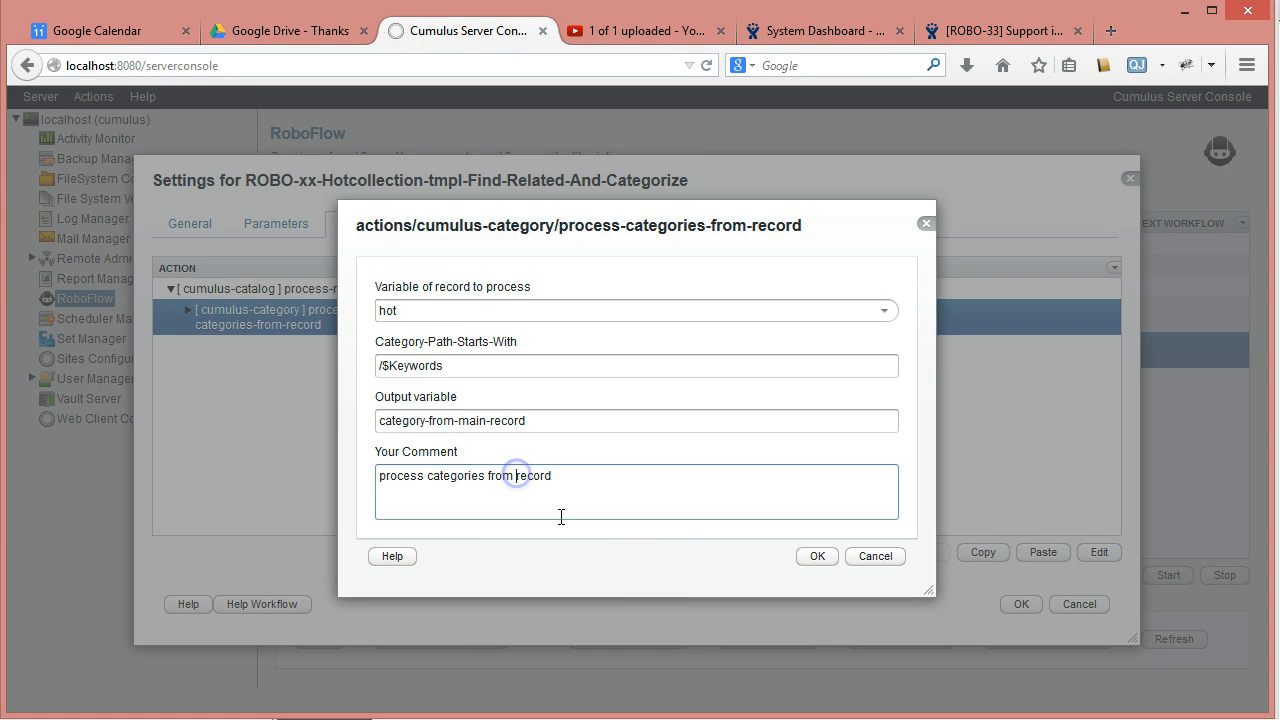
{"action": "type", "text": "l"}
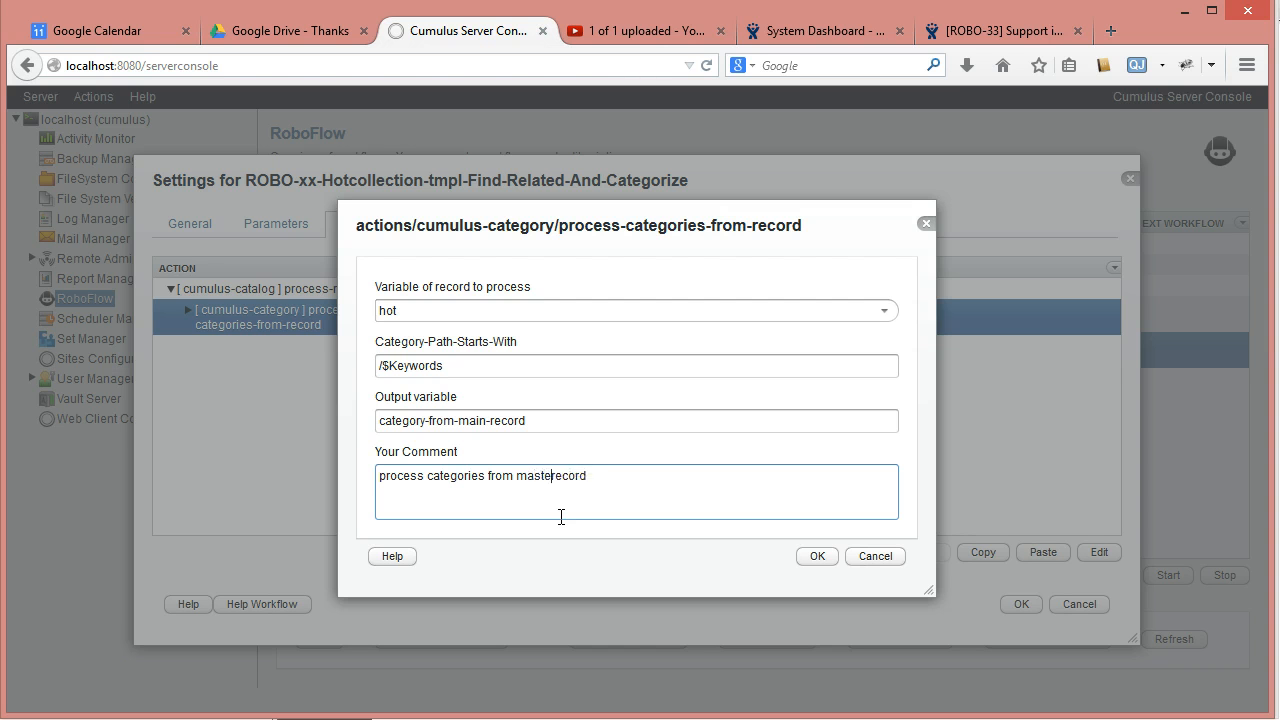
{"action": "left_click", "coordinate": [484, 420]}
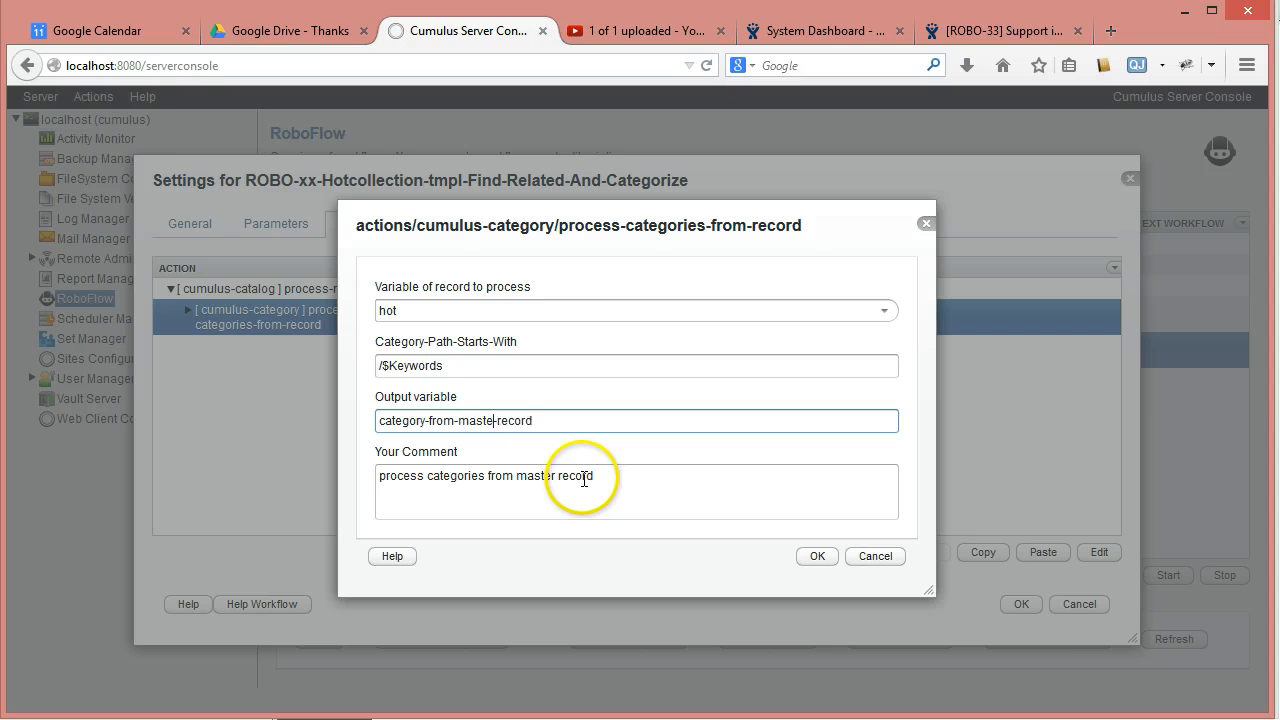
{"action": "left_click", "coordinate": [817, 556]}
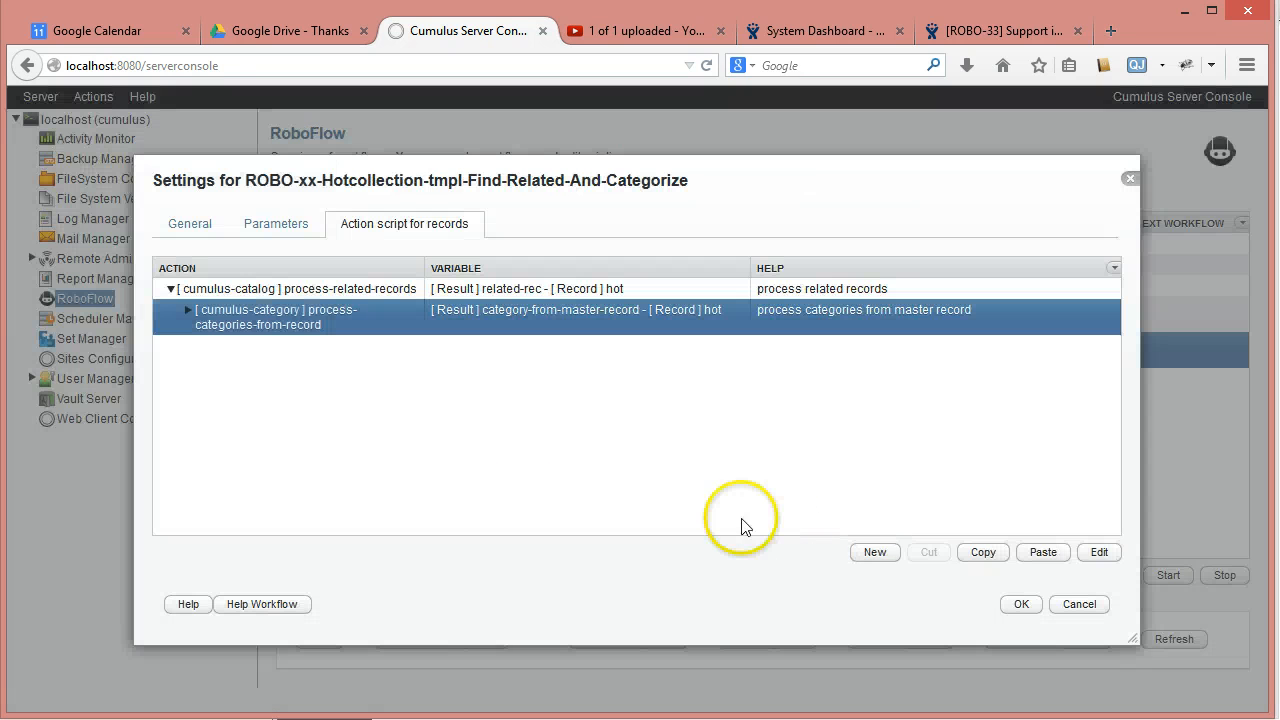
- Add an add-category-to-record action from the cumulus-category category nested inside the process-categories-from-record action
{"action": "left_click", "coordinate": [188, 310]}
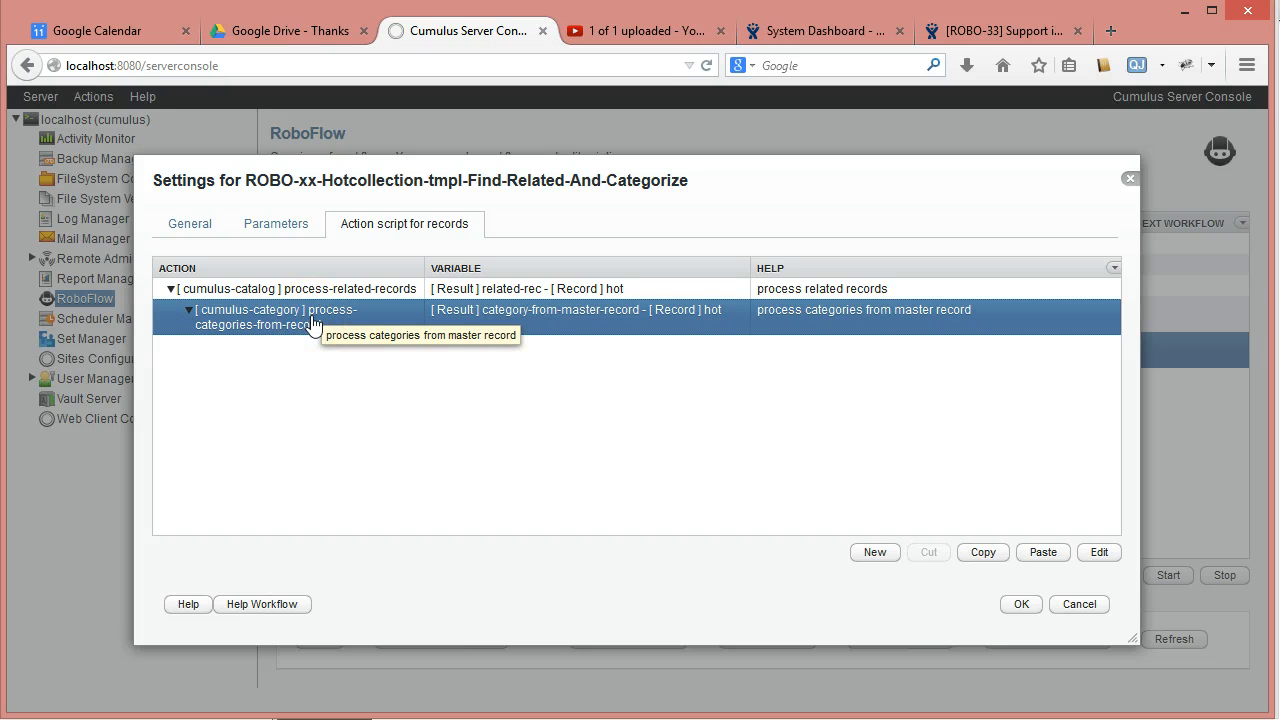
{"action": "left_click", "coordinate": [381, 393]}
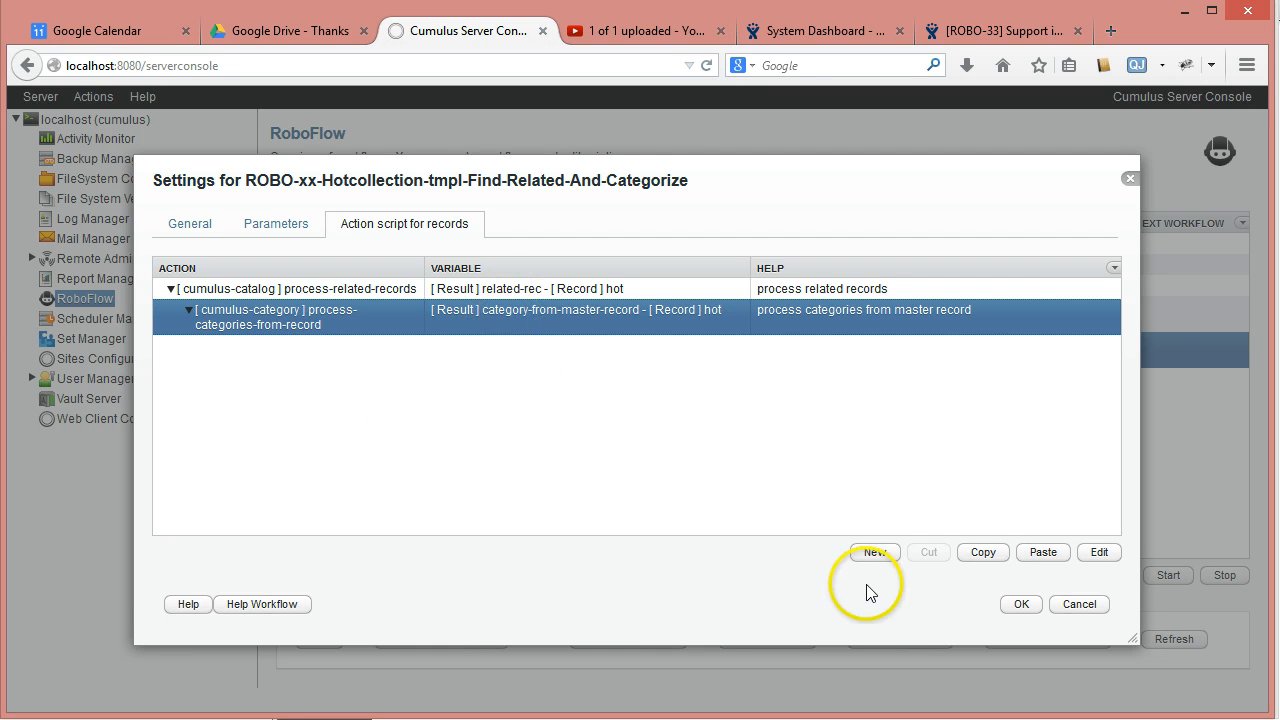
{"action": "left_click", "coordinate": [873, 552]}
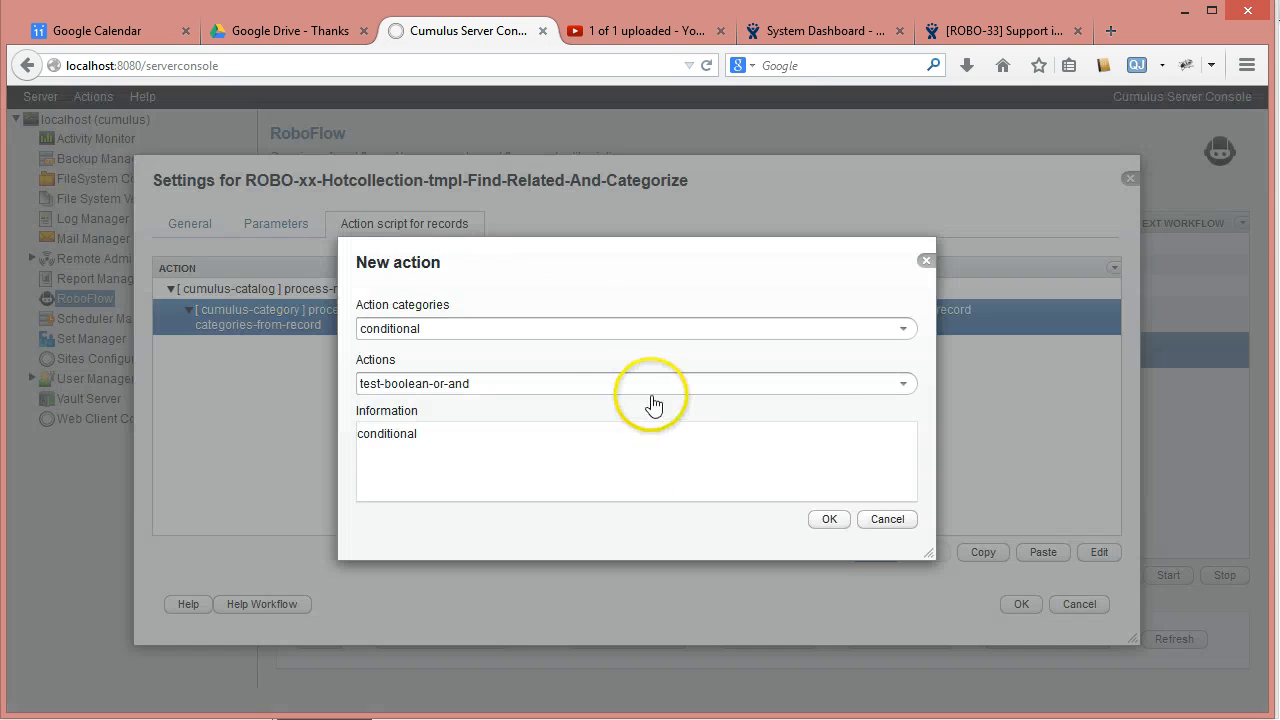
{"action": "left_click", "coordinate": [905, 386]}
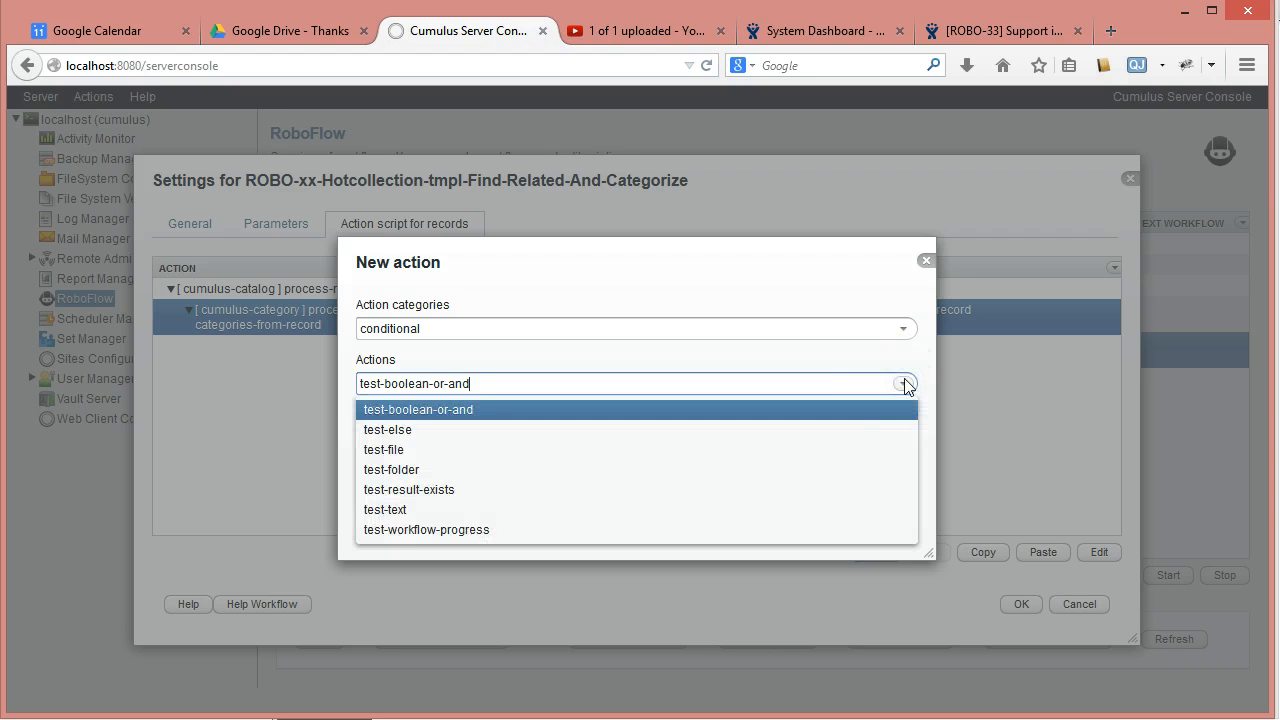
{"action": "left_click", "coordinate": [872, 355]}
{"action": "left_click", "coordinate": [902, 329]}
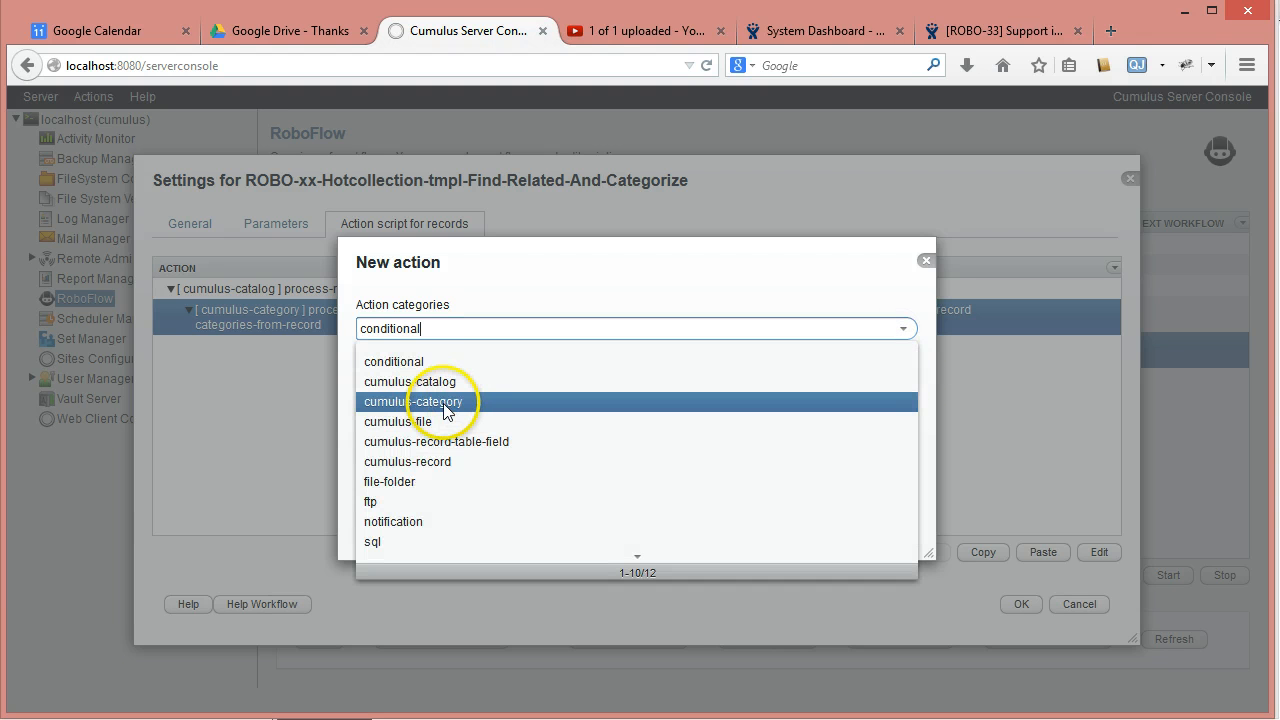
{"action": "left_click", "coordinate": [444, 403]}
{"action": "left_click", "coordinate": [900, 385]}
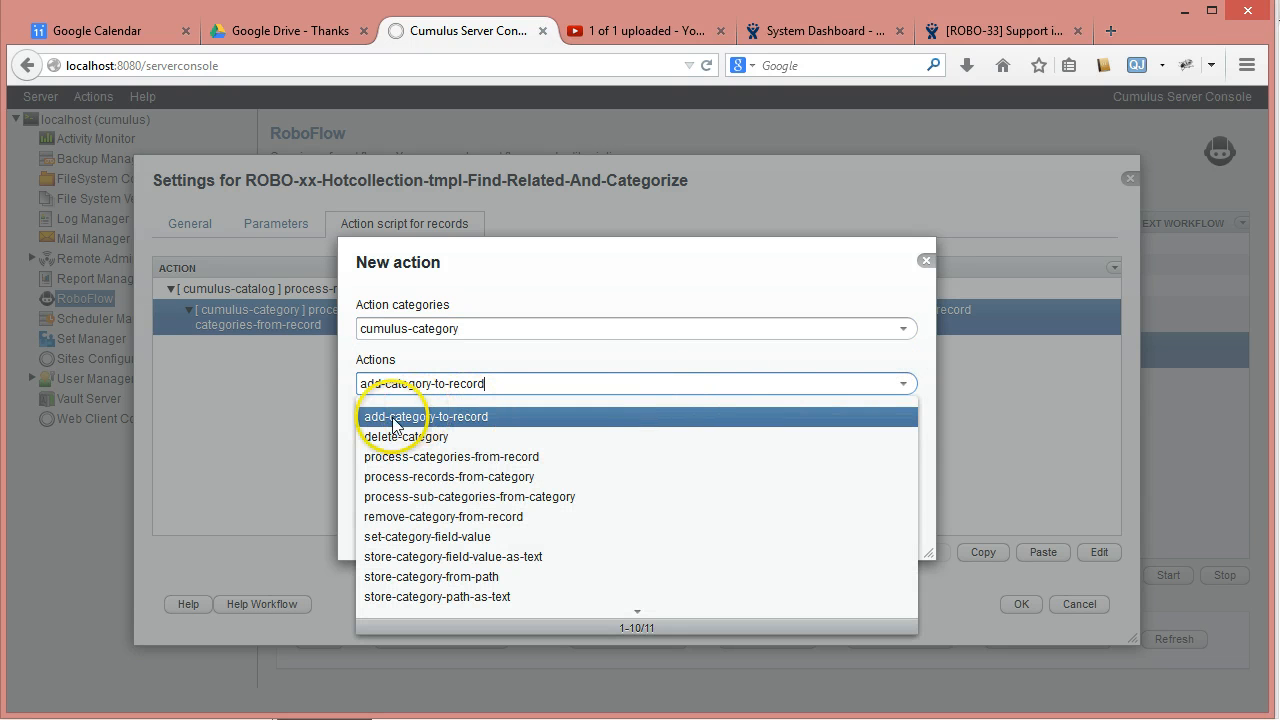
{"action": "left_click", "coordinate": [387, 418]}
{"action": "left_click", "coordinate": [840, 516]}
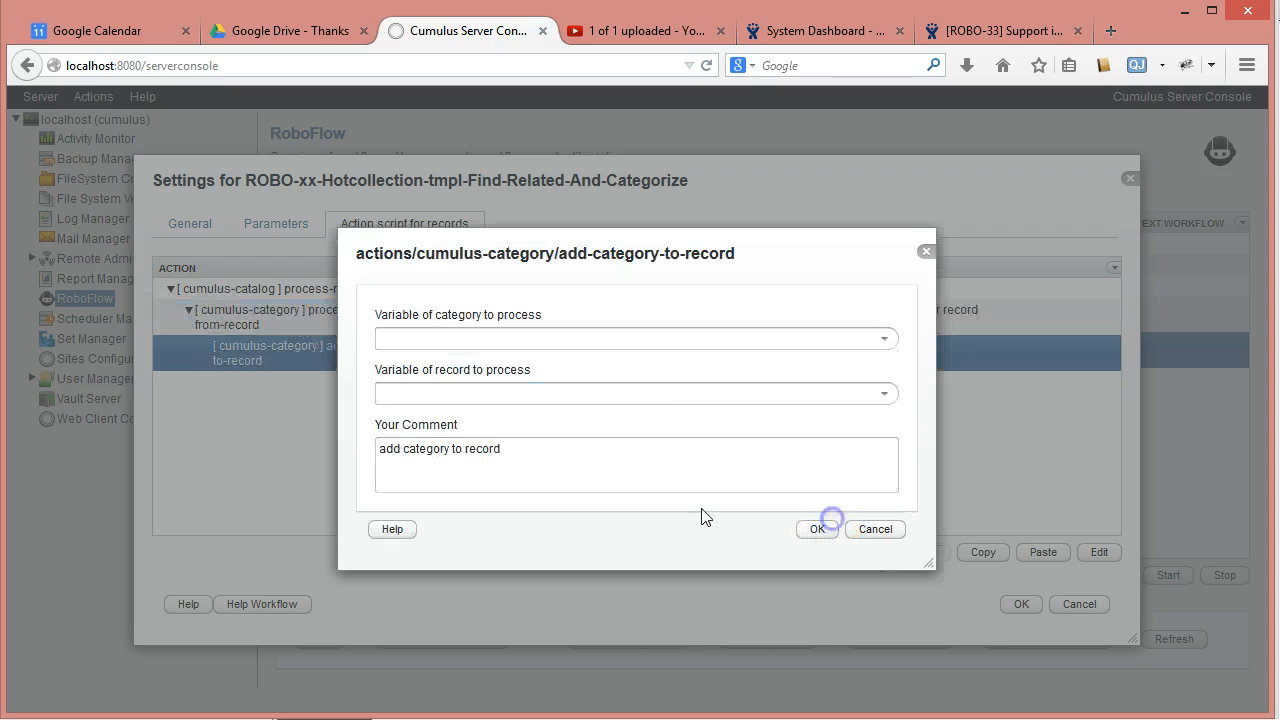
- Set the variable of the category to process to category-from-master-record and the variable of the record to process to related-rec
{"action": "left_click", "coordinate": [883, 339]}
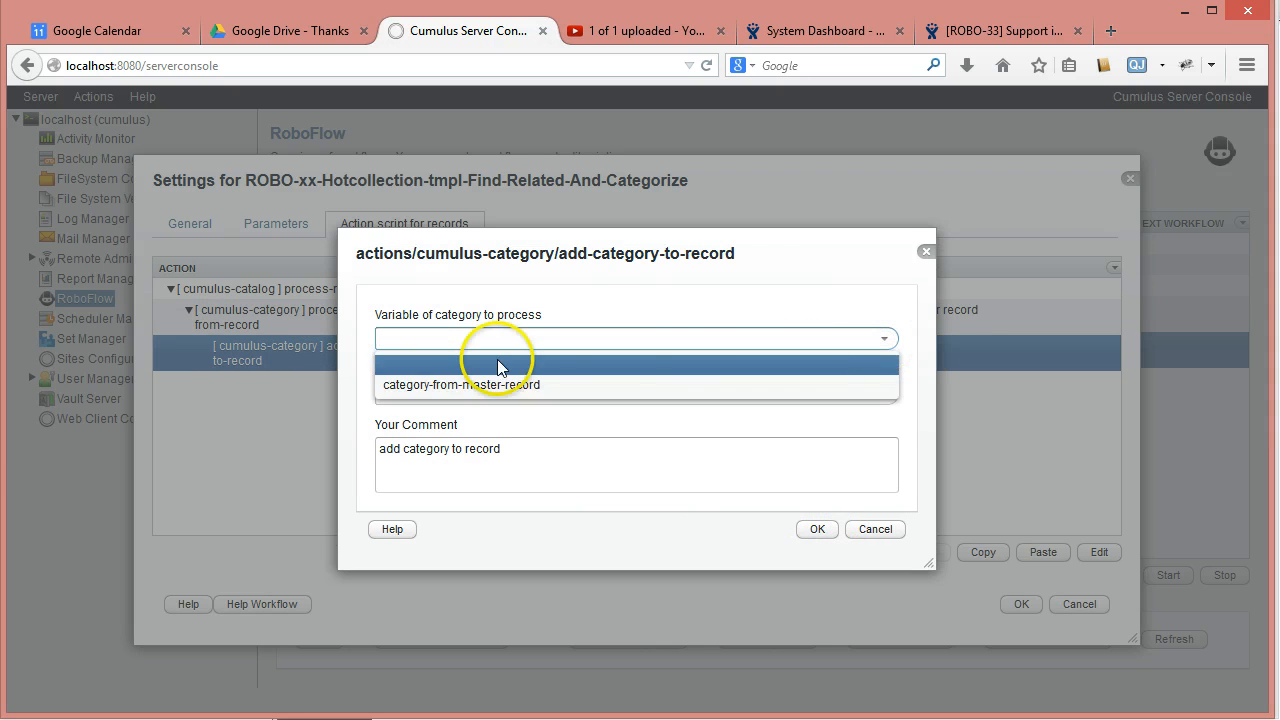
{"action": "left_click", "coordinate": [422, 387]}
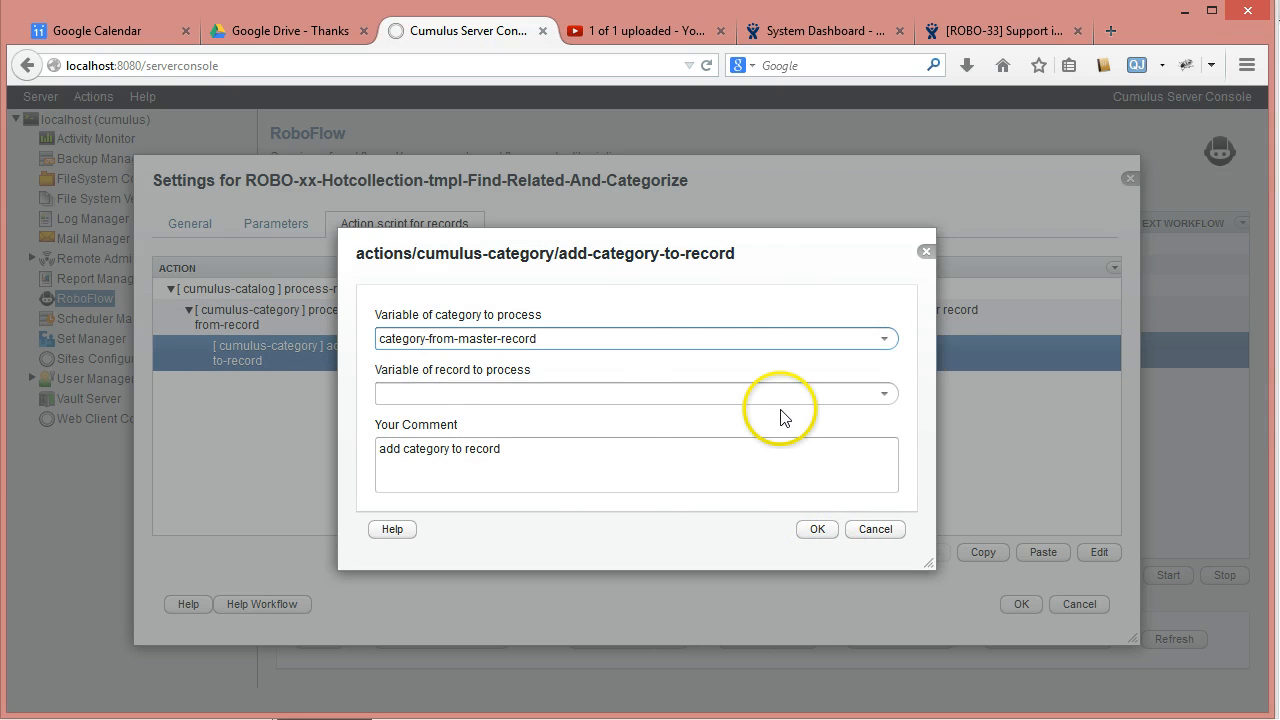
{"action": "left_click", "coordinate": [878, 394]}
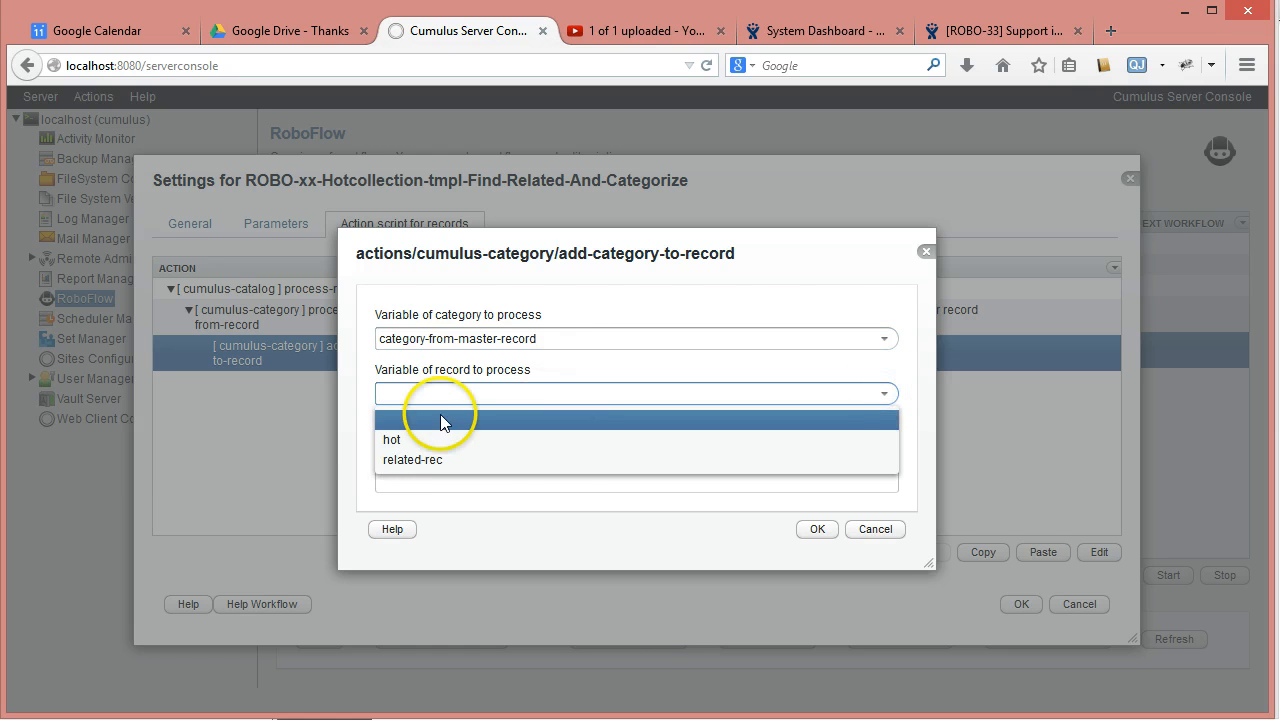
{"action": "left_click", "coordinate": [414, 460]}
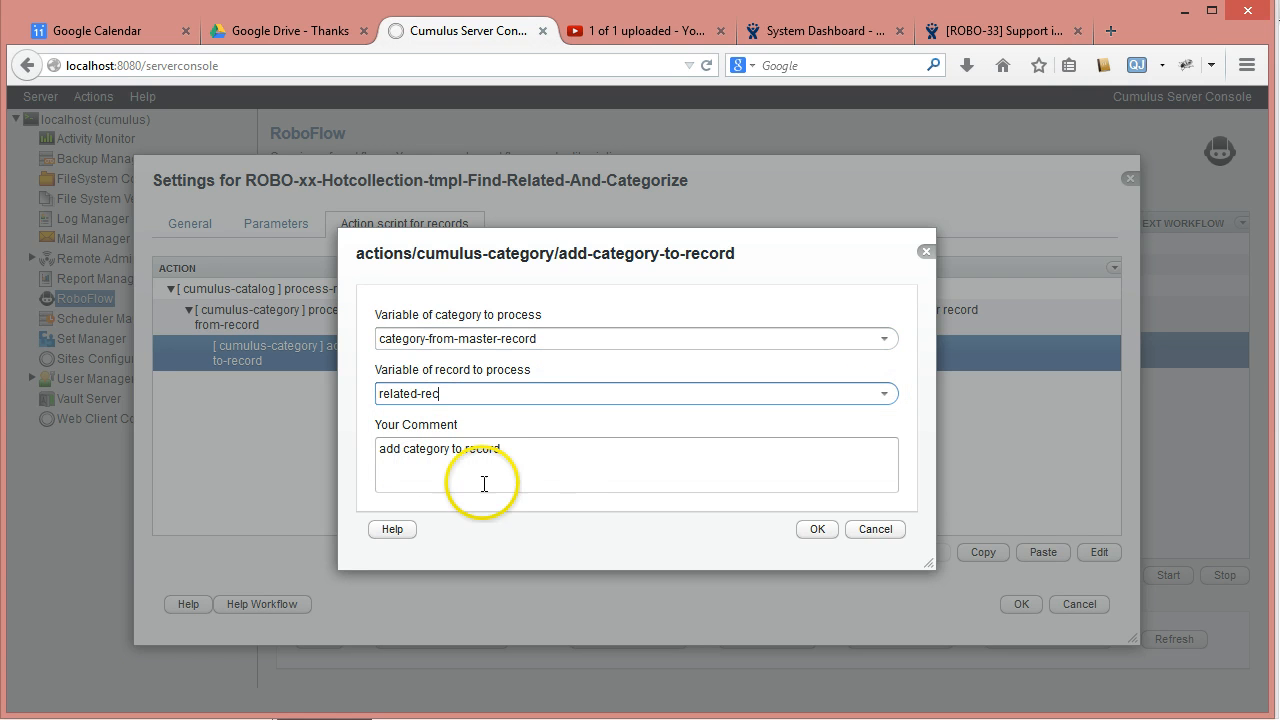
- Change the action's comment to "add category from master-record to slave-record" and save the action
{"action": "left_click", "coordinate": [404, 450]}
{"action": "type", "text": "master"}
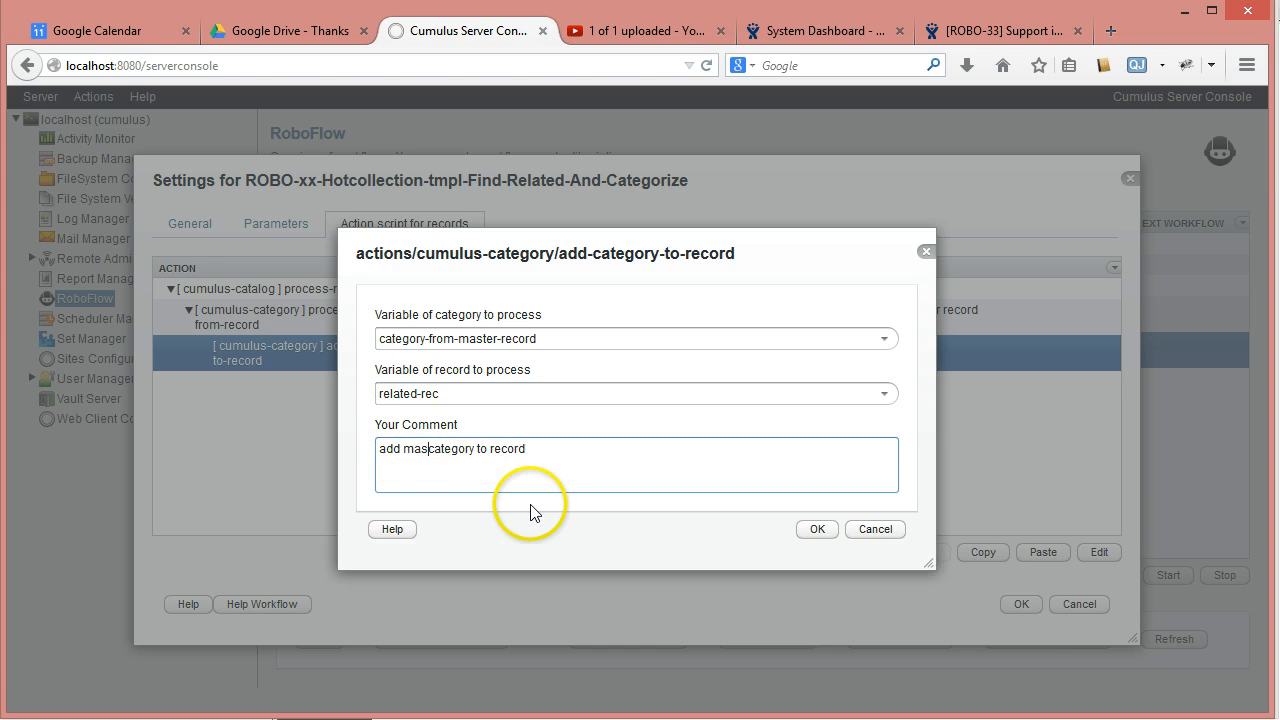
{"action": "type", "text": "-"}
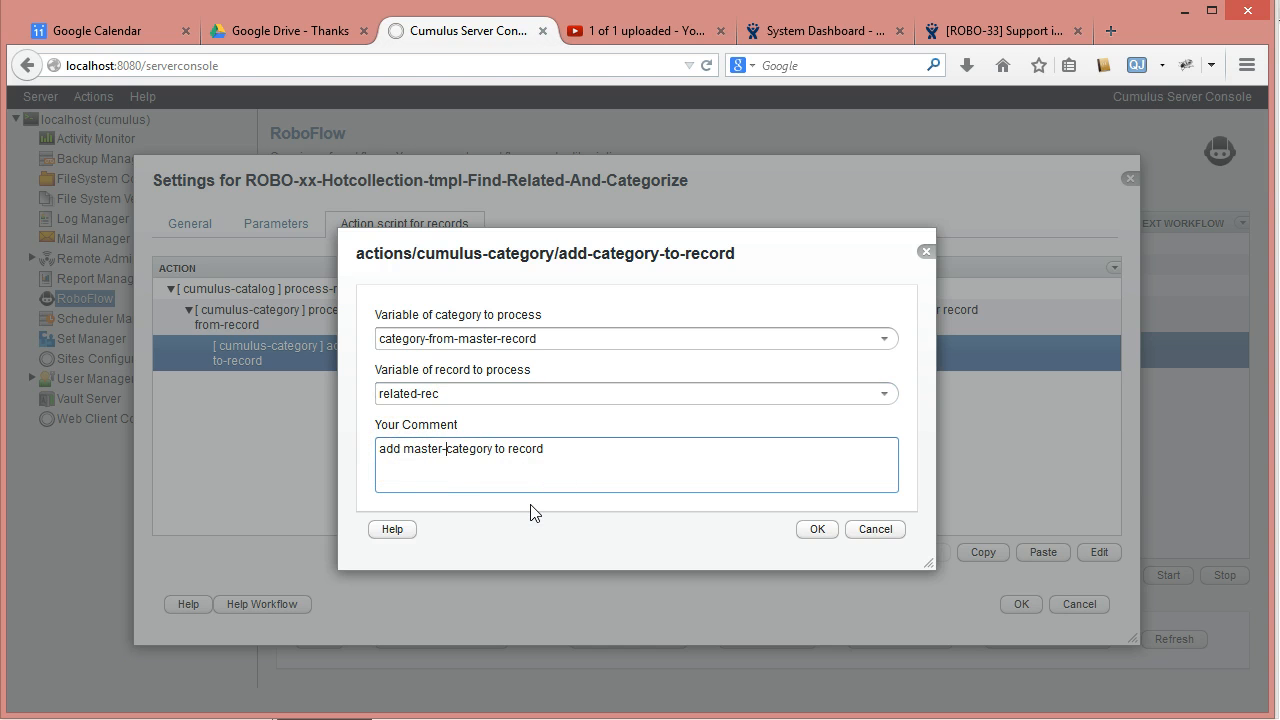
{"action": "key", "text": "BackSpace"}
{"action": "key", "text": "BackSpace"}
{"action": "key", "text": "BackSpace"}
{"action": "key", "text": "BackSpace"}
{"action": "key", "text": "BackSpace"}
{"action": "key", "text": "BackSpace"}
{"action": "key", "text": "BackSpace"}
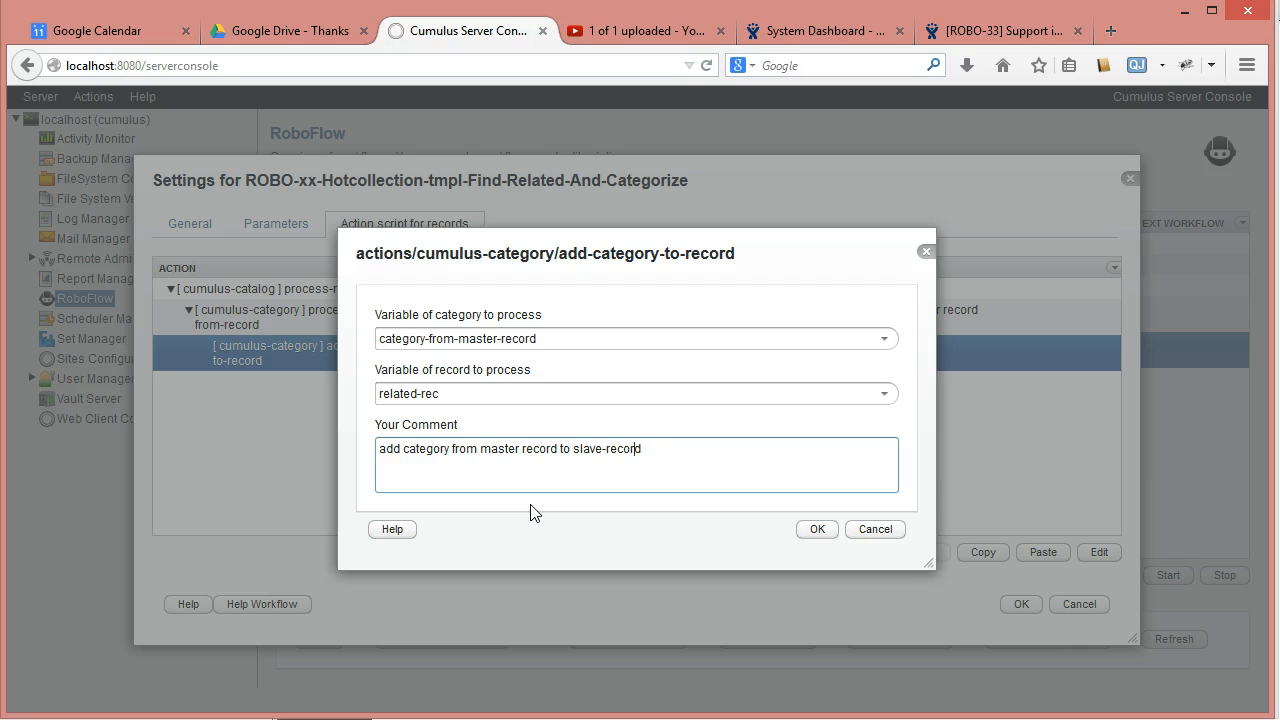
{"action": "key", "text": "BackSpace"}
{"action": "type", "text": "-"}
{"action": "left_click", "coordinate": [817, 530]}
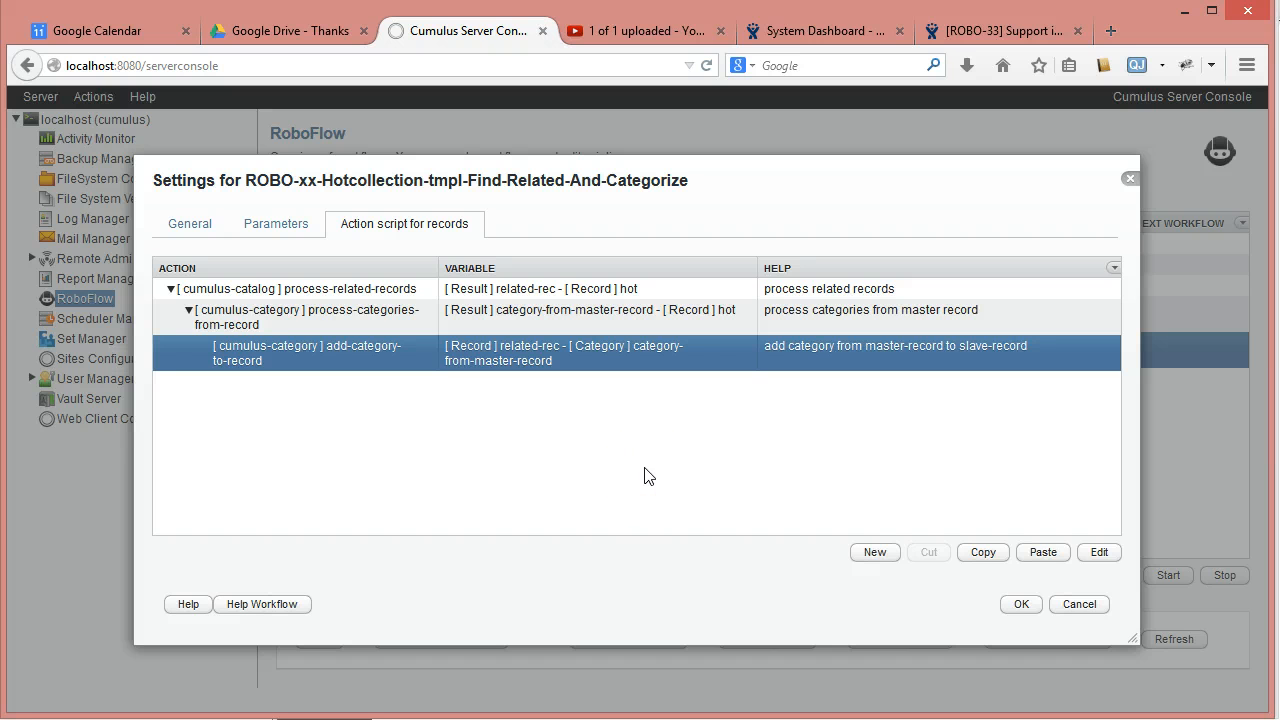
- Review the three nested actions of the record script, from process-related-records down to add-category-to-record
{"action": "left_click", "coordinate": [776, 568]}
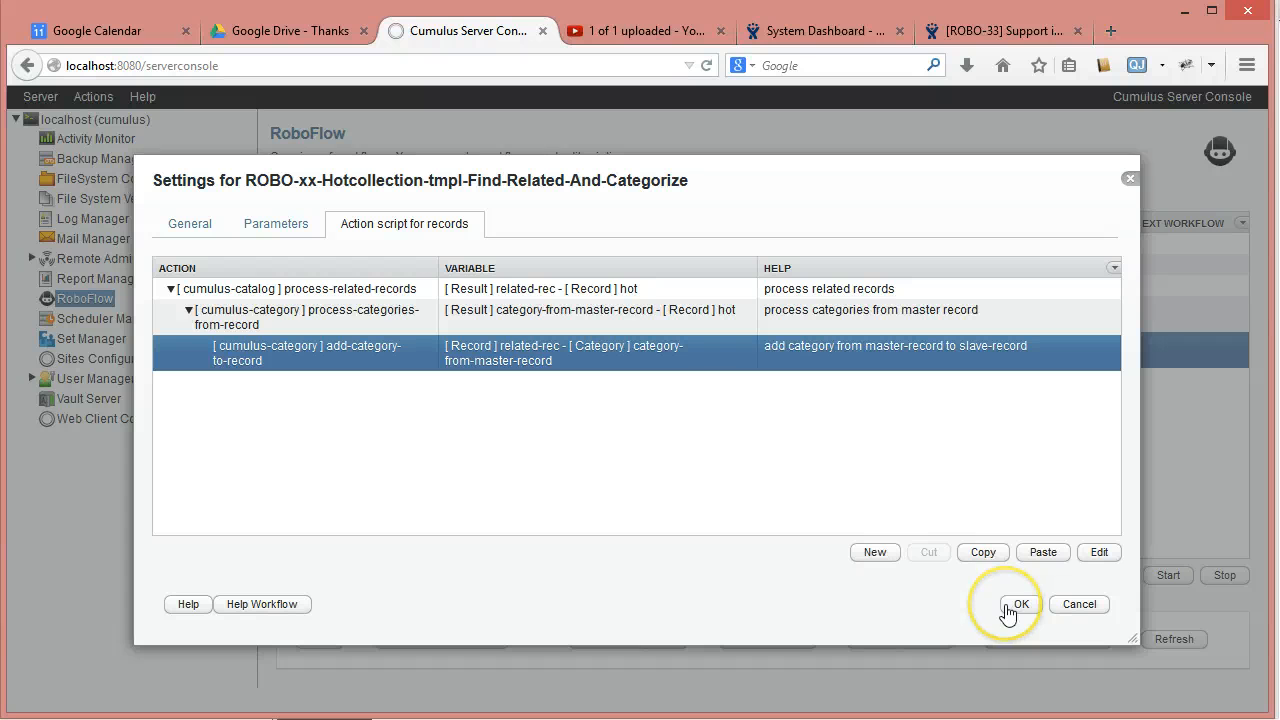
{"action": "left_click", "coordinate": [285, 288]}
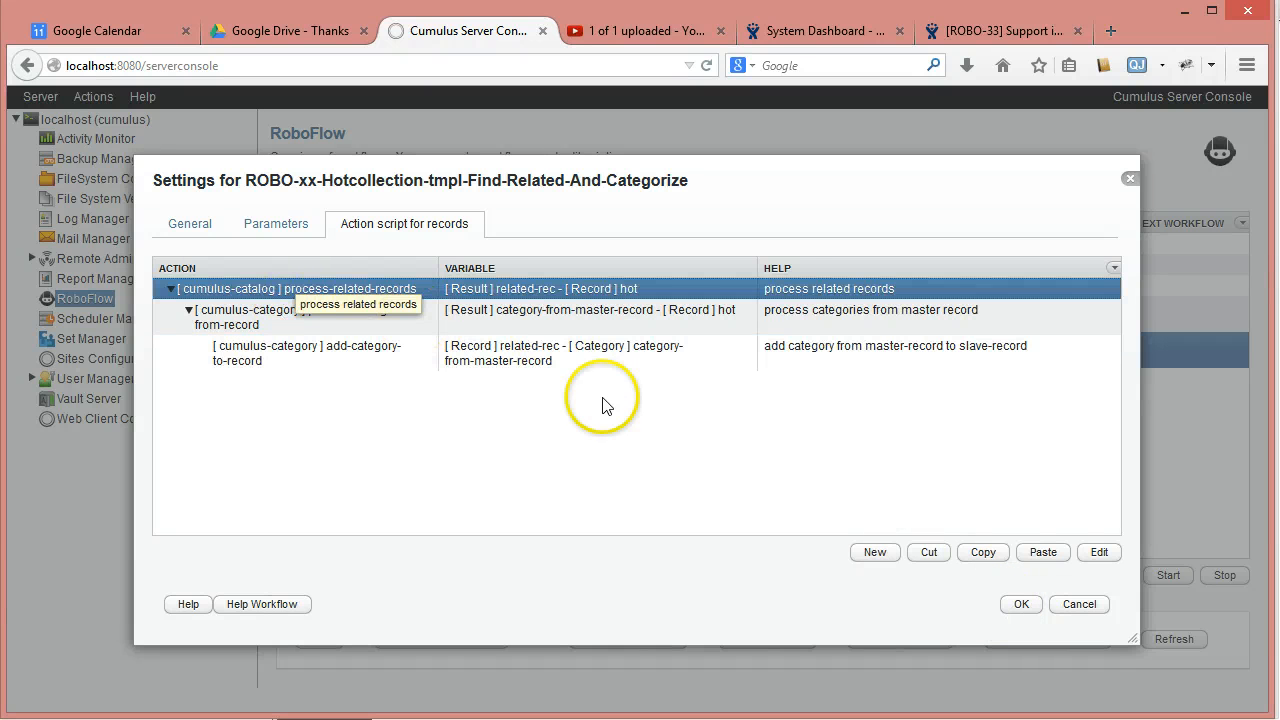
{"action": "left_click", "coordinate": [316, 306]}
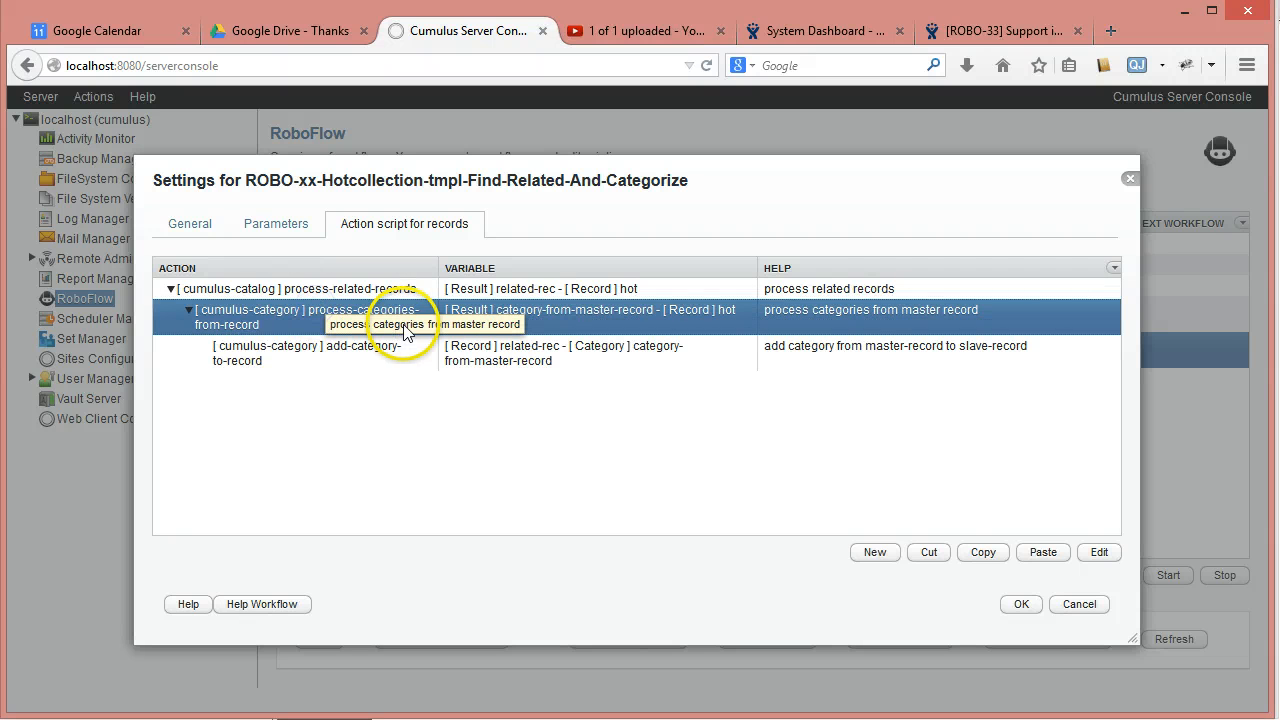
{"action": "left_click", "coordinate": [292, 350]}
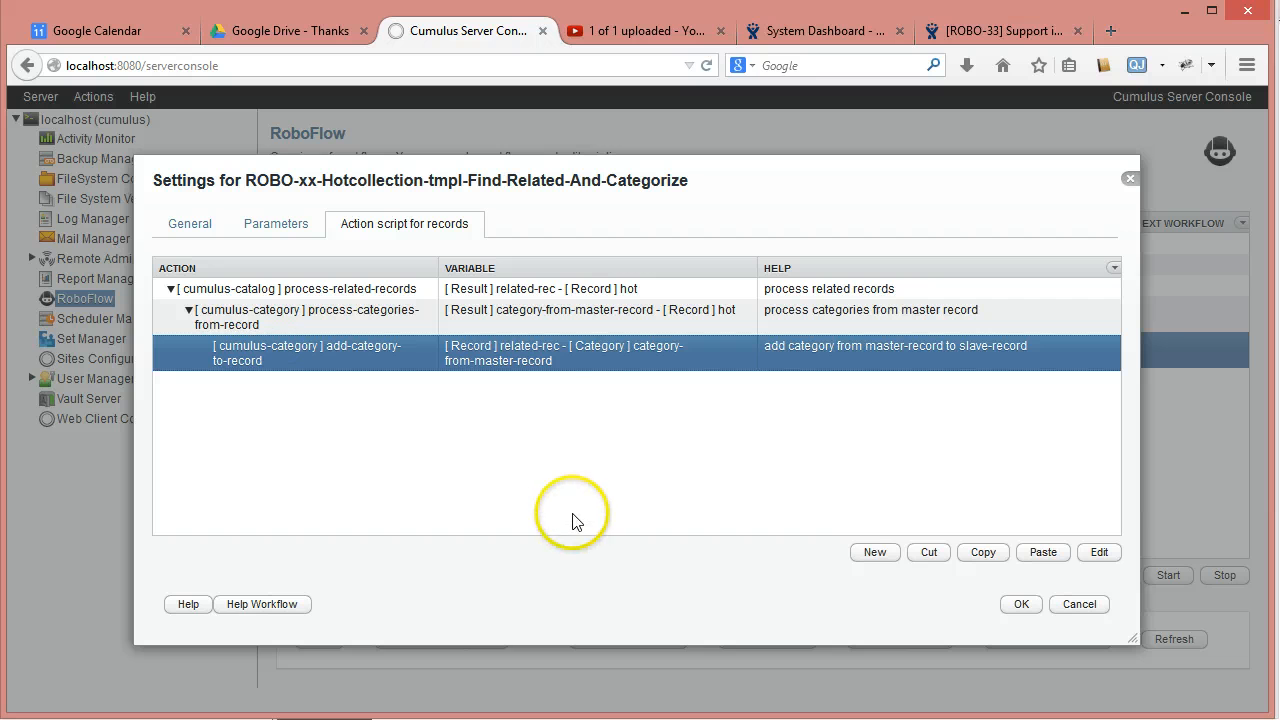
- Save the workflow with its finished action script and select ROBO-xx-Hotcollection-tmpl-Find-Related-And-Categorize in the overview
{"action": "left_click", "coordinate": [1024, 604]}
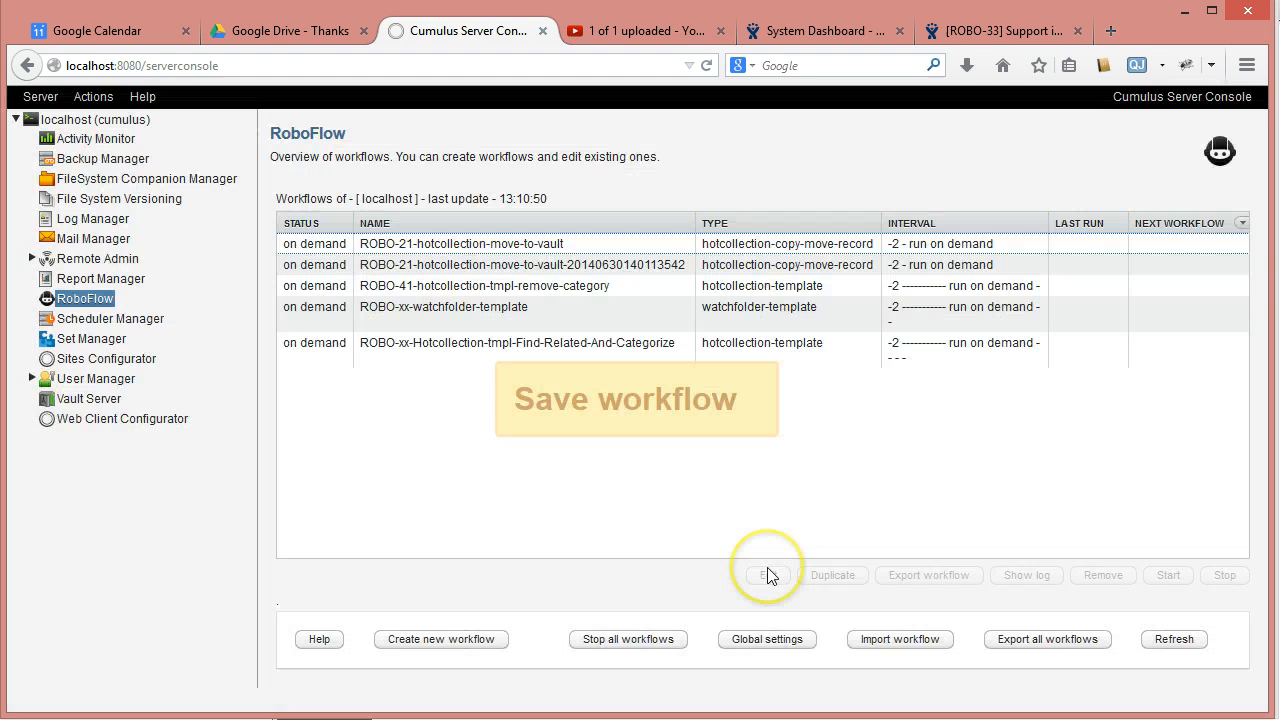
{"action": "left_click", "coordinate": [470, 350]}
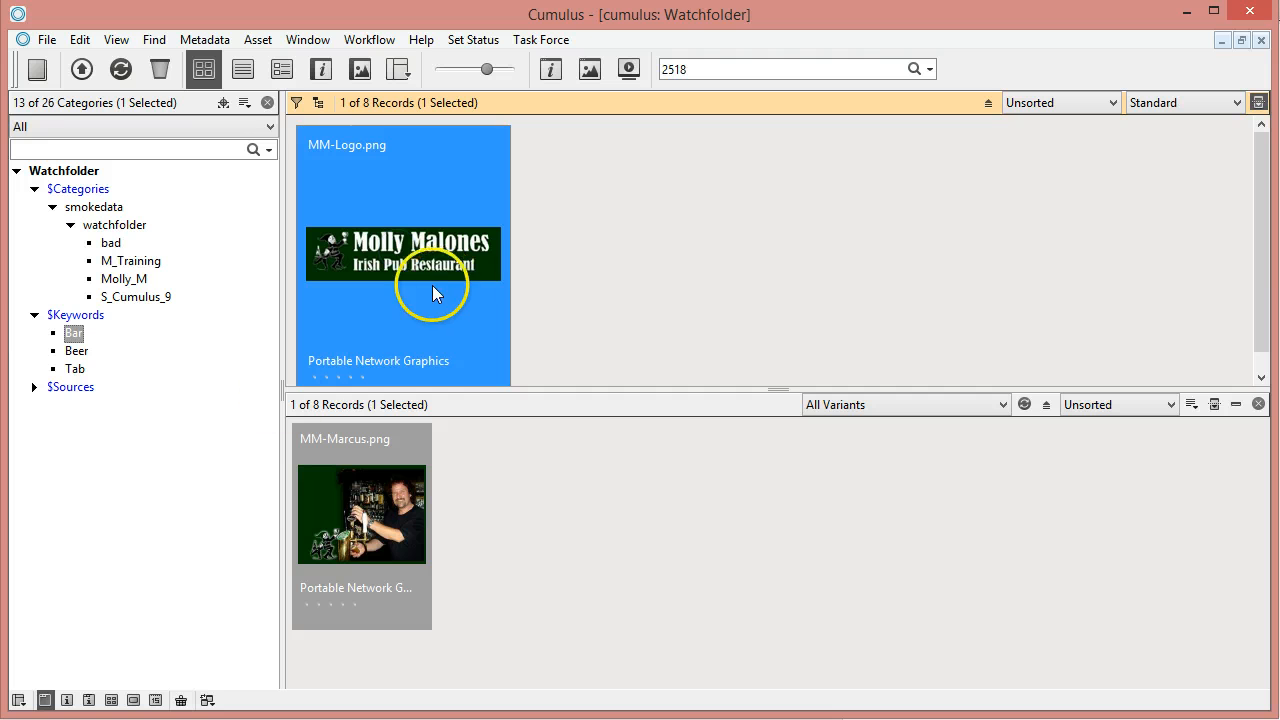
- In the Cumulus Watchfolder catalog, assign the keyword categories Bar, Beer and Tab to the master record MM-Logo.png
{"action": "left_click", "coordinate": [334, 512]}
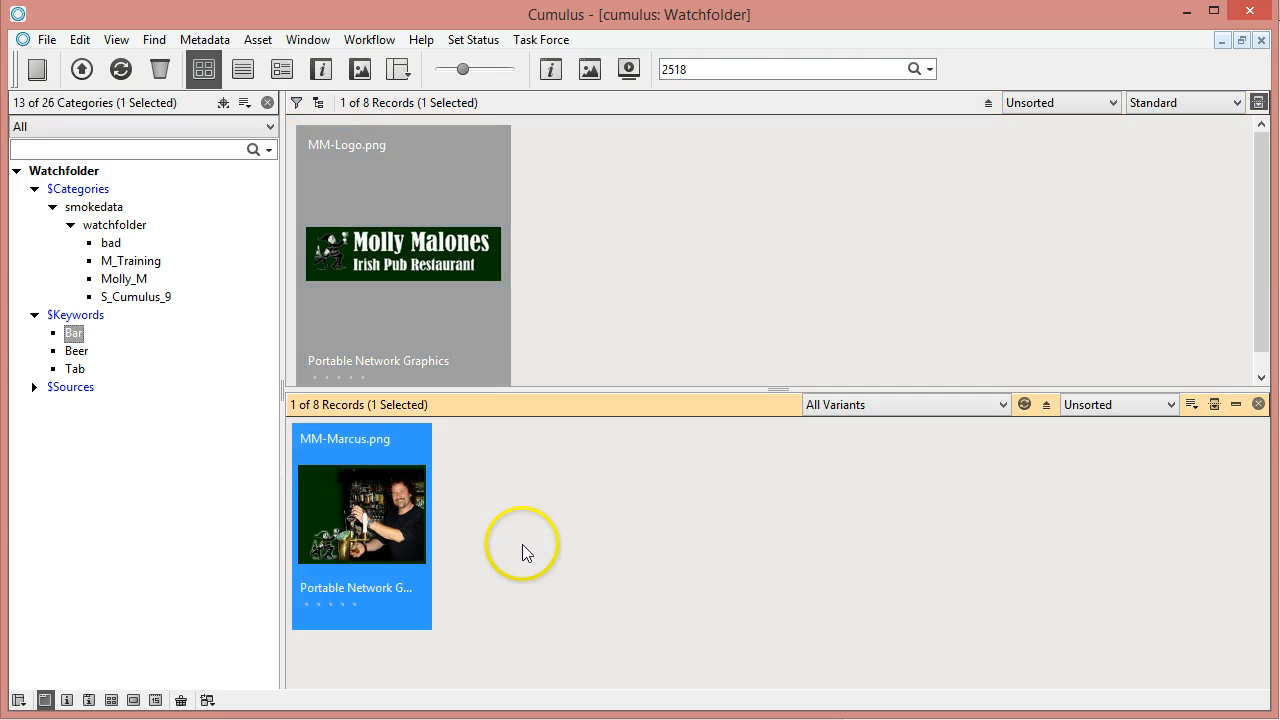
{"action": "left_click", "coordinate": [434, 255]}
{"action": "left_click", "coordinate": [75, 334]}
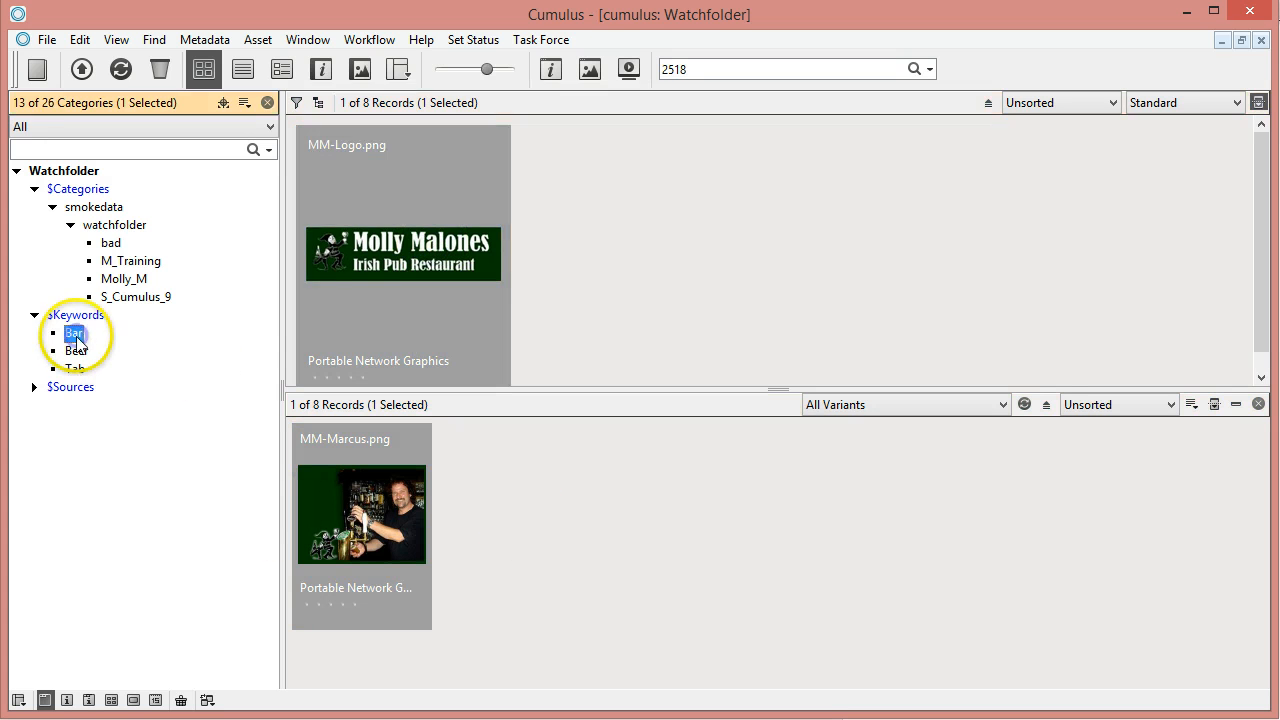
{"action": "left_click_drag", "start_coordinate": [76, 337], "coordinate": [375, 268]}
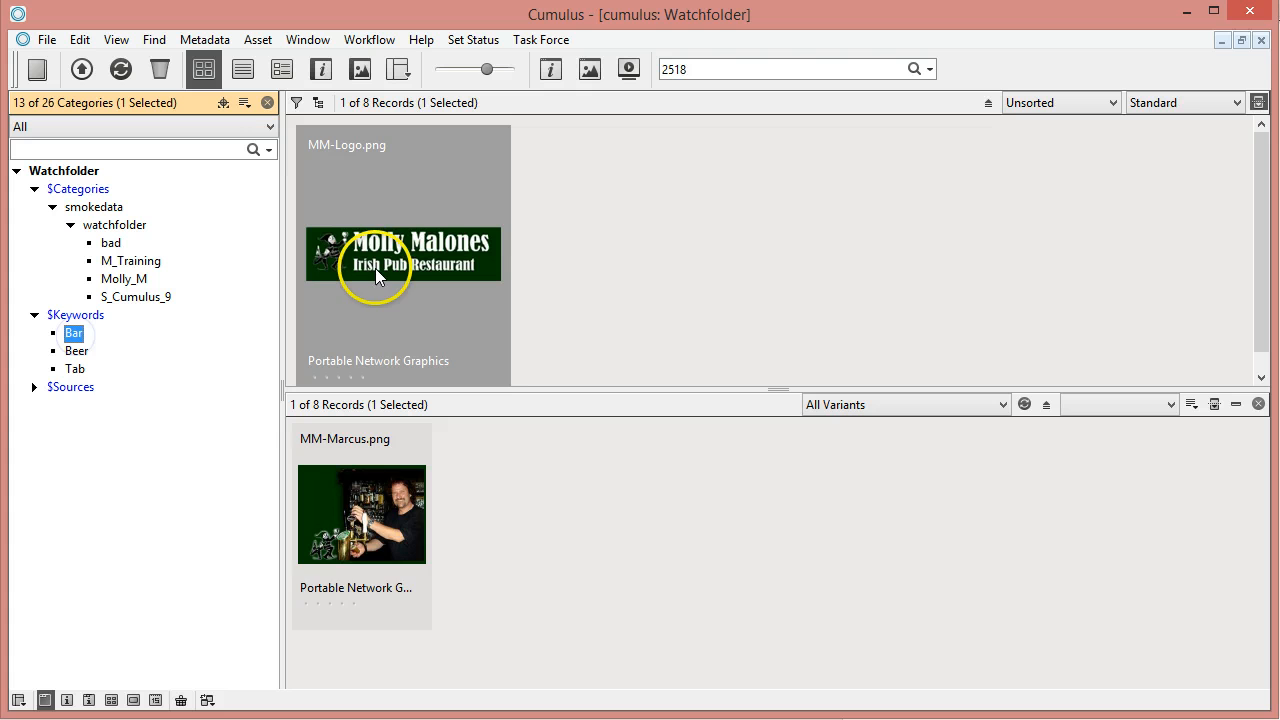
{"action": "left_click_drag", "start_coordinate": [77, 355], "coordinate": [371, 286]}
{"action": "left_click", "coordinate": [76, 369]}
{"action": "left_click_drag", "start_coordinate": [76, 369], "coordinate": [351, 262]}
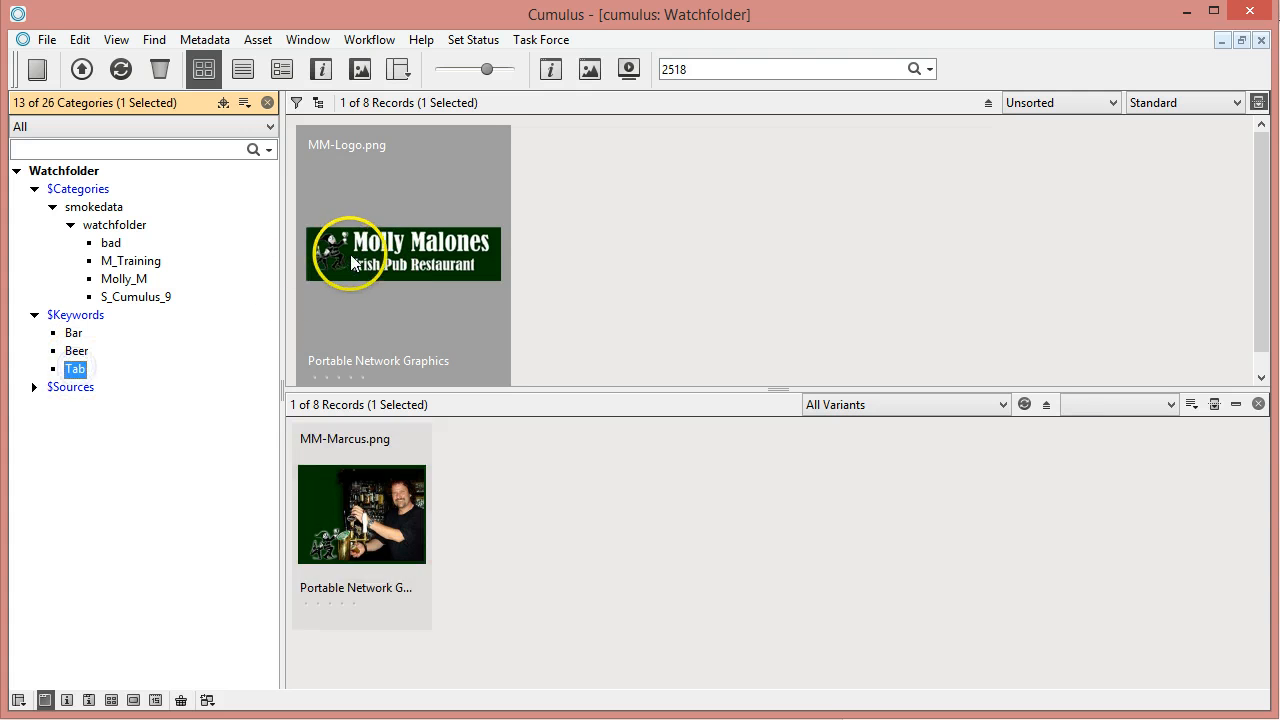
- Inspect the Keywords categories in the information window of MM-Logo.png, and compare the master record with its variant MM-Marcus.png
{"action": "left_click", "coordinate": [76, 334]}
{"action": "left_click", "coordinate": [360, 250]}
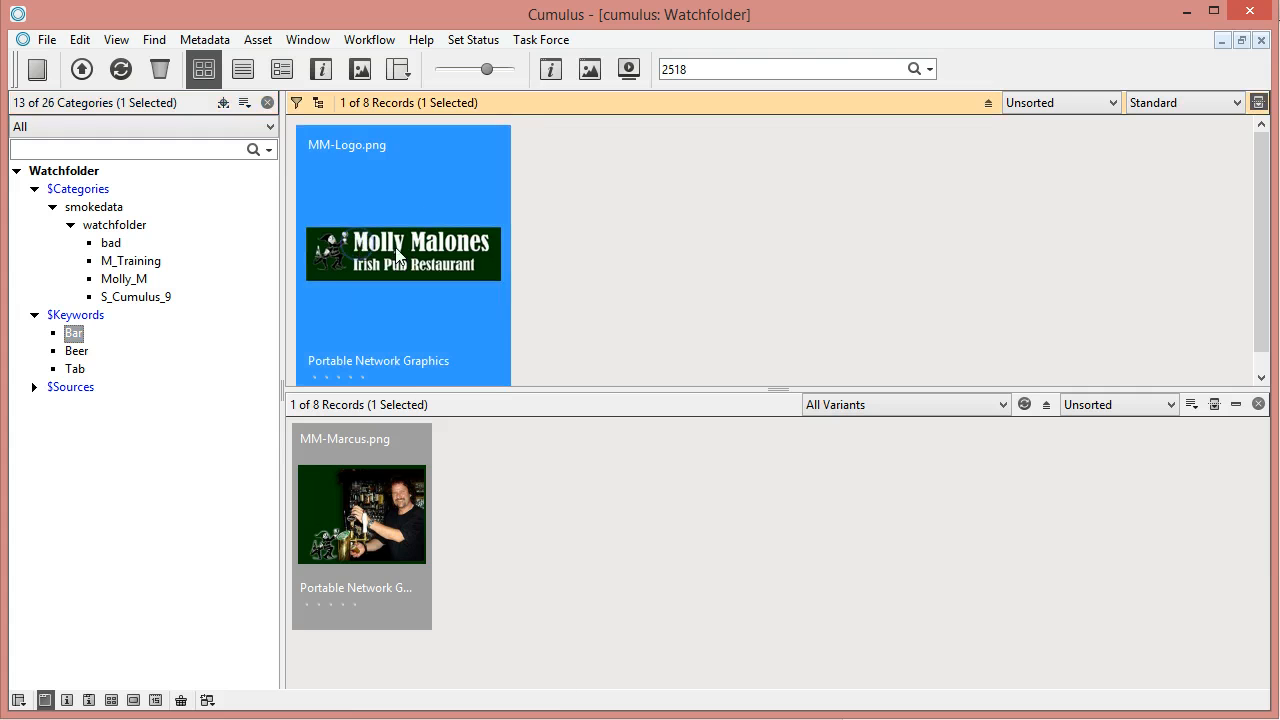
{"action": "right_click", "coordinate": [383, 245]}
{"action": "left_click", "coordinate": [410, 252]}
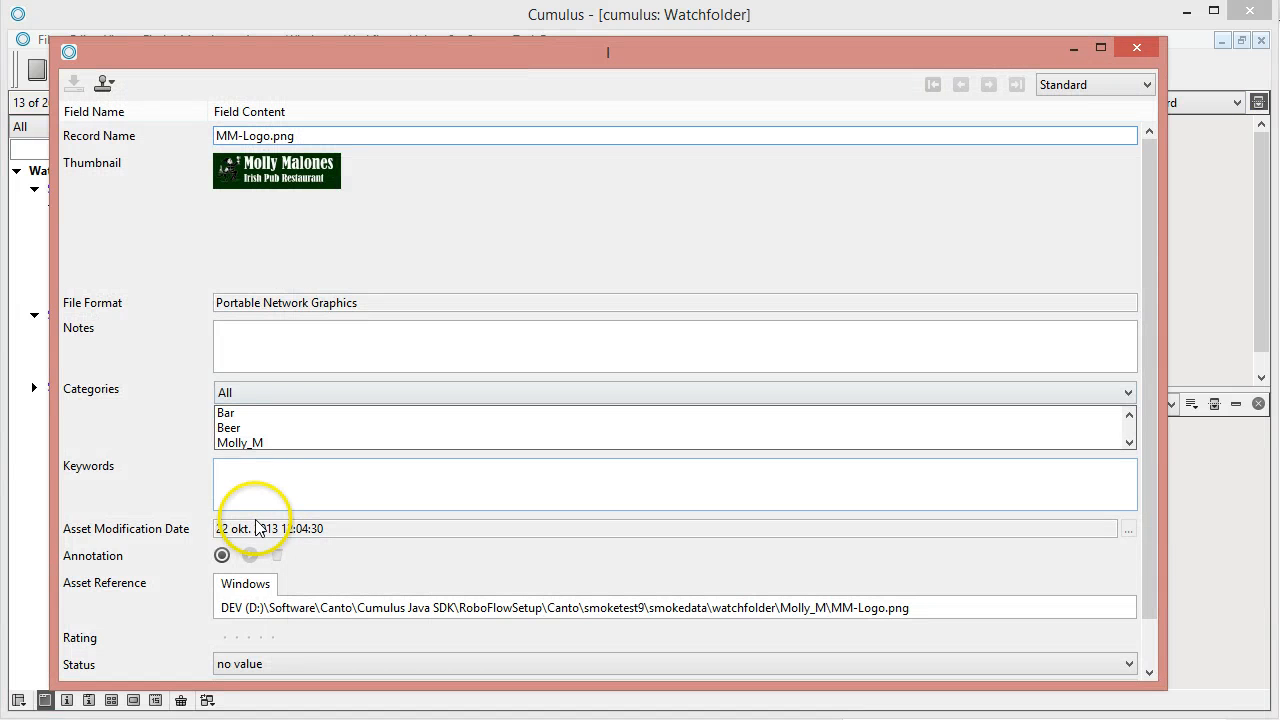
{"action": "left_click", "coordinate": [260, 391]}
{"action": "left_click", "coordinate": [250, 442]}
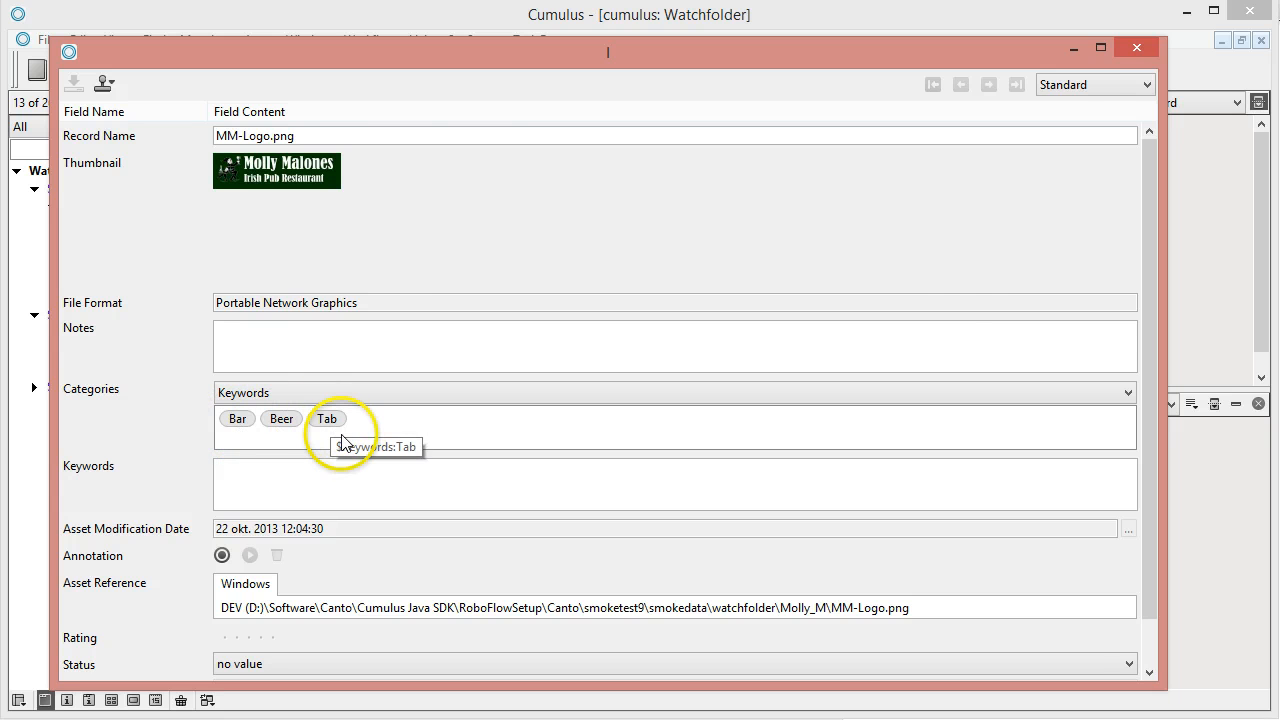
{"action": "left_click", "coordinate": [1136, 48]}
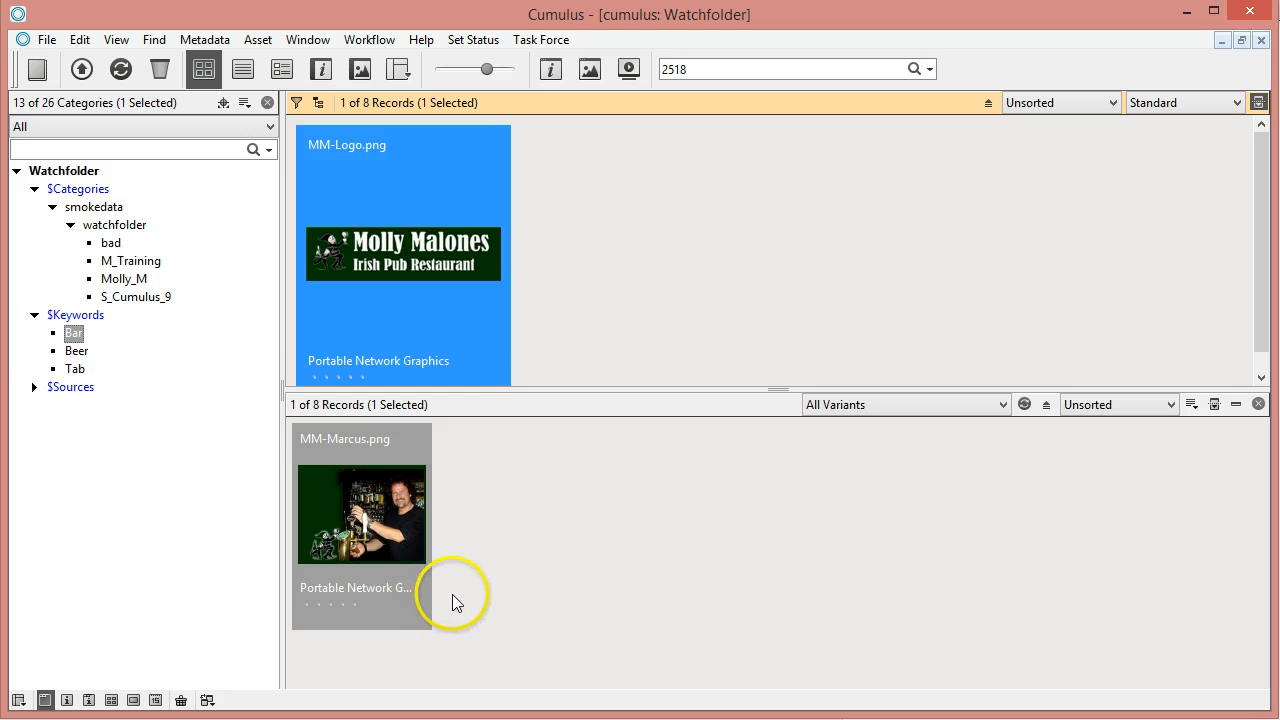
{"action": "left_click", "coordinate": [386, 548]}
{"action": "left_click", "coordinate": [400, 301]}
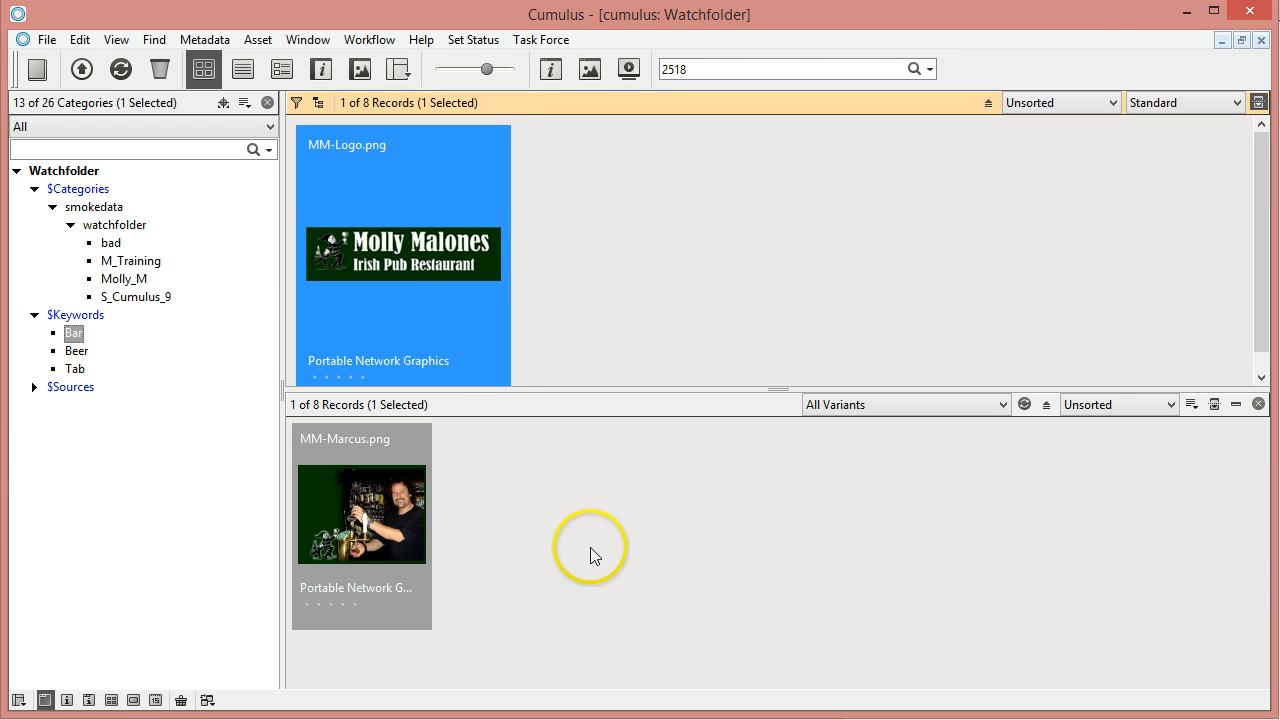
- Switch to the Cumulus Server Console and review the logging actions in ROBO-42-Hotcollection-tmpl-Find-Related-And-Categorize's record script, leaving the settings unchanged
{"action": "mouse_move", "coordinate": [627, 718]}
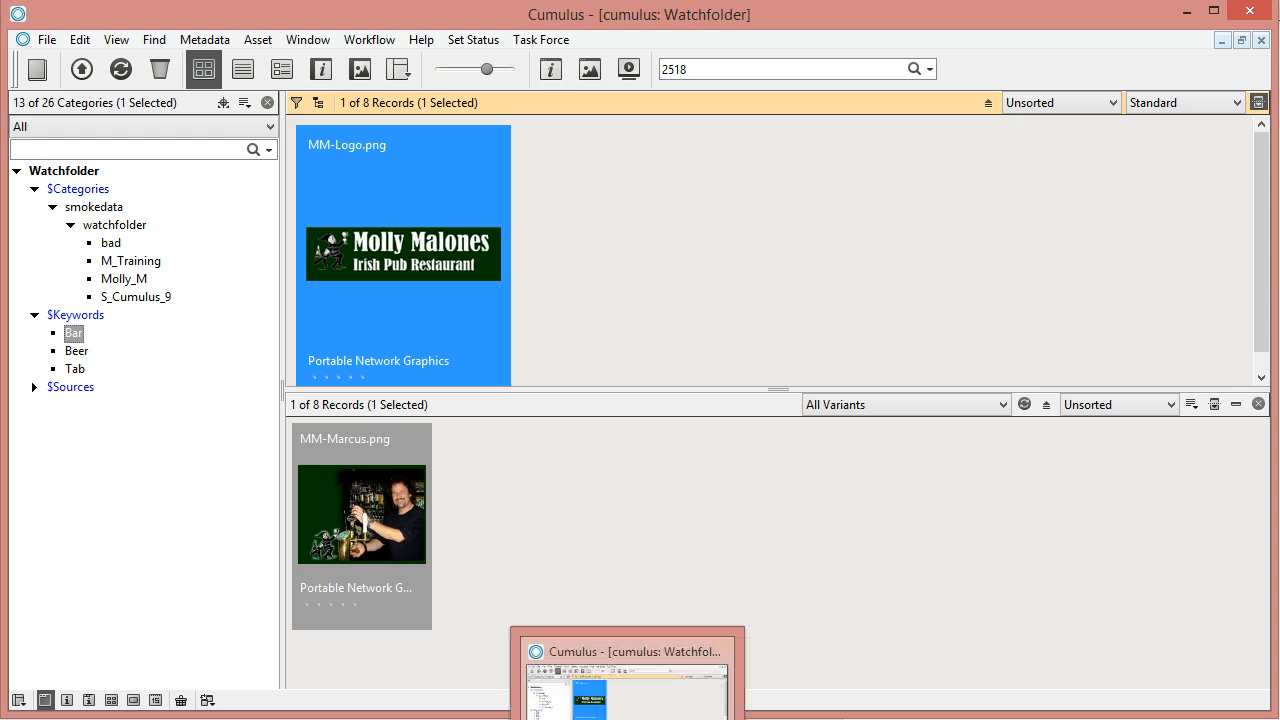
{"action": "left_click", "coordinate": [199, 700]}
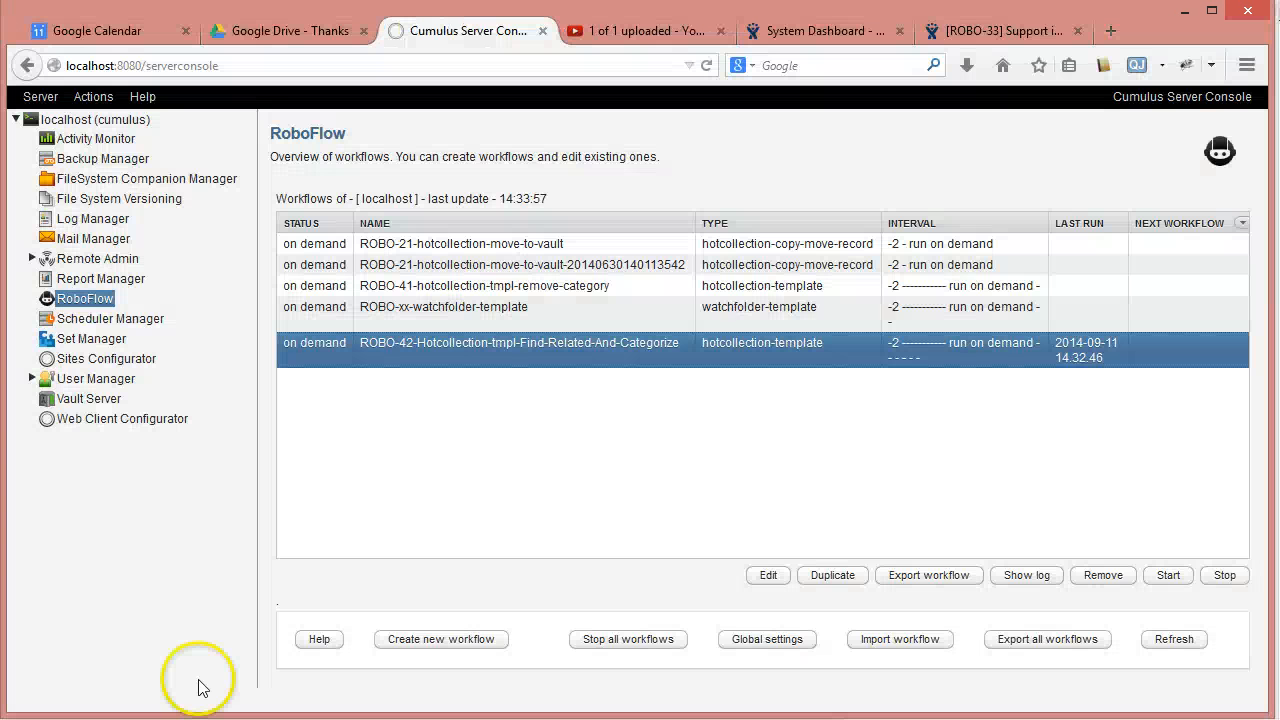
{"action": "double_click", "coordinate": [452, 344]}
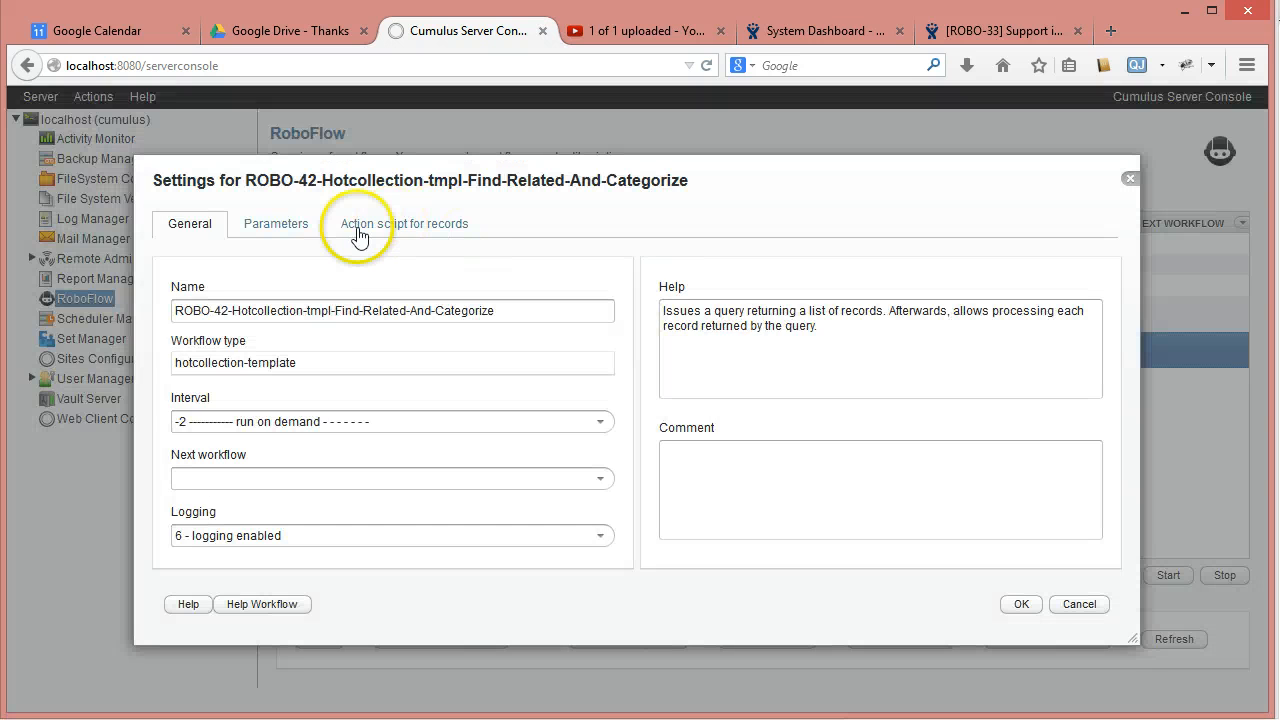
{"action": "left_click", "coordinate": [358, 226]}
{"action": "left_click", "coordinate": [170, 288]}
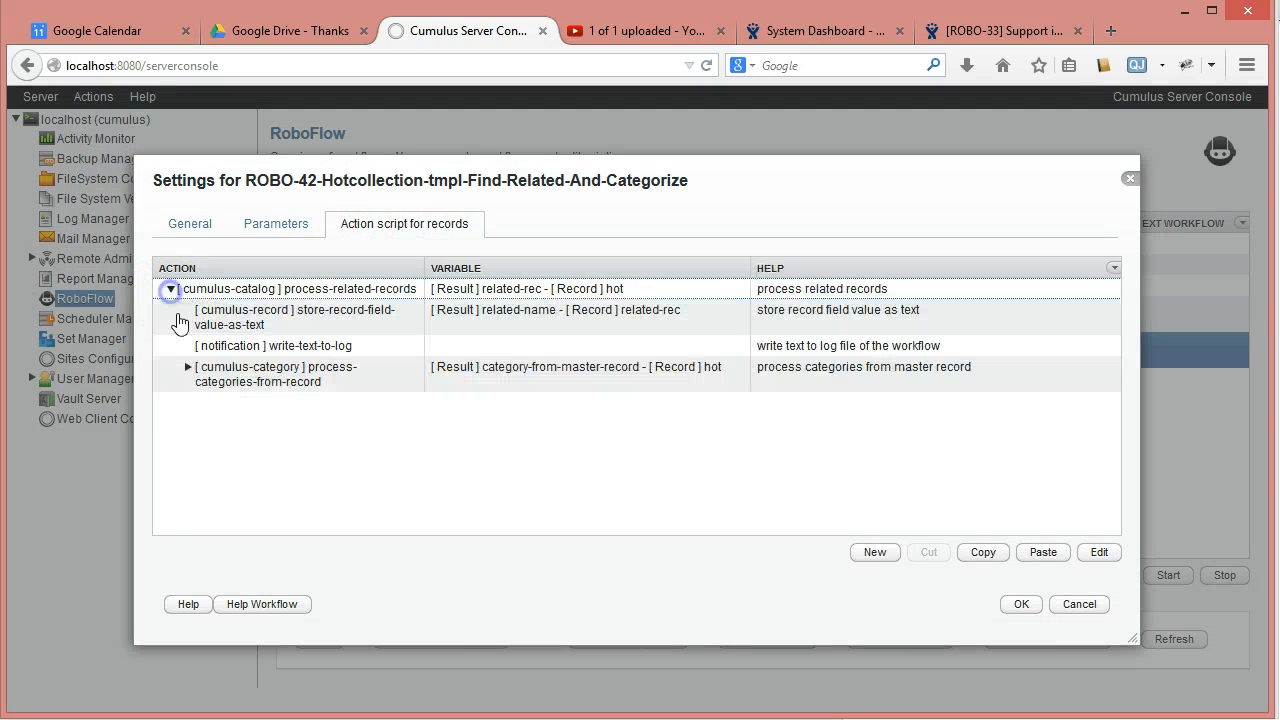
{"action": "left_click", "coordinate": [237, 320]}
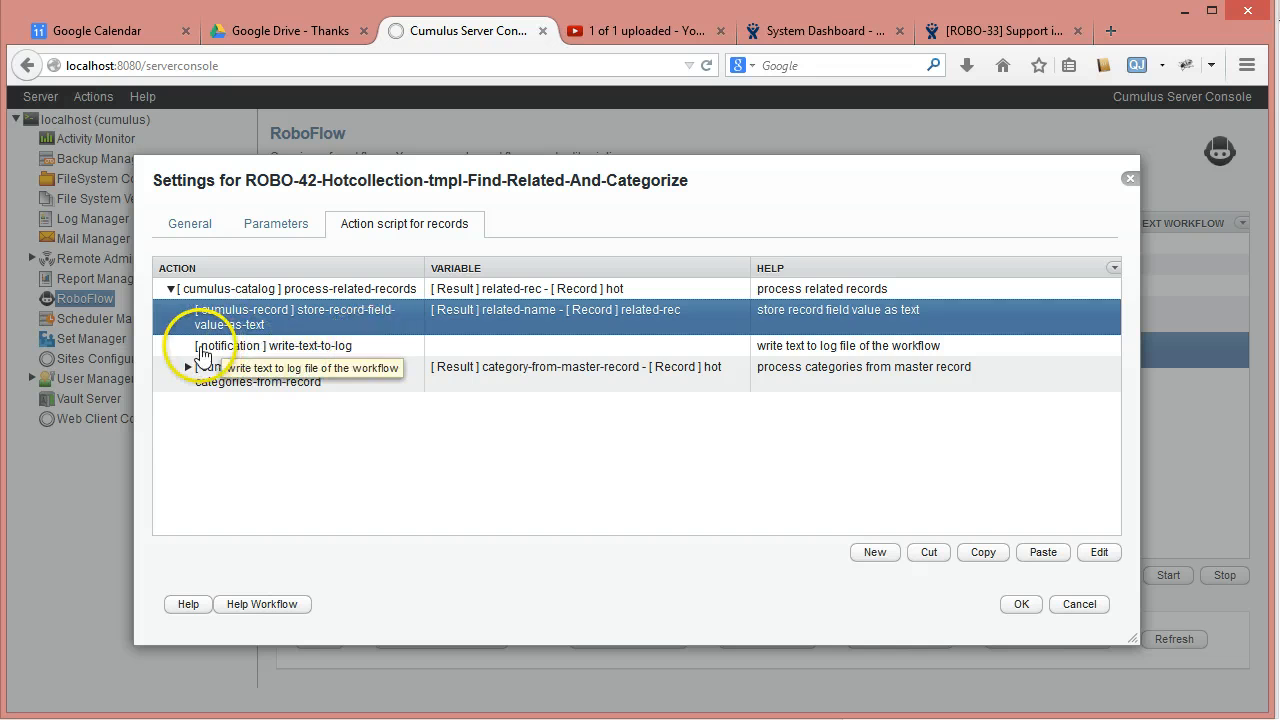
{"action": "left_click", "coordinate": [203, 345]}
{"action": "left_click", "coordinate": [187, 367]}
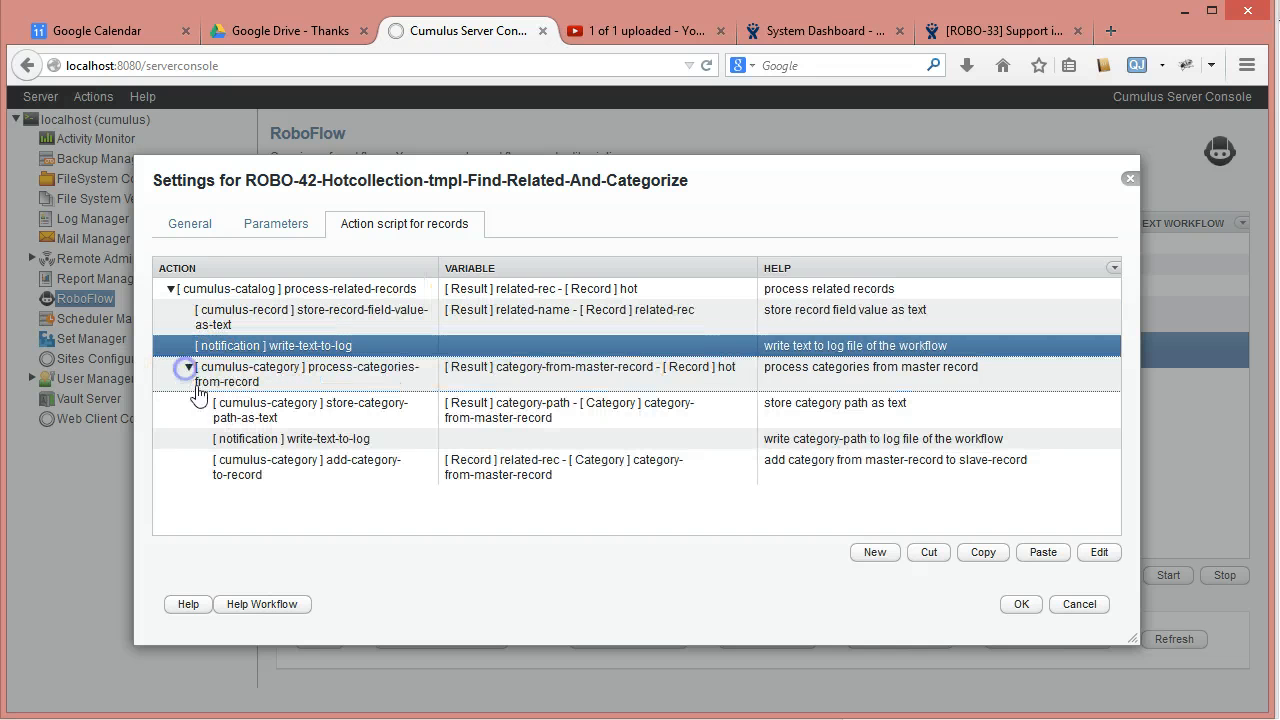
{"action": "left_click", "coordinate": [290, 405]}
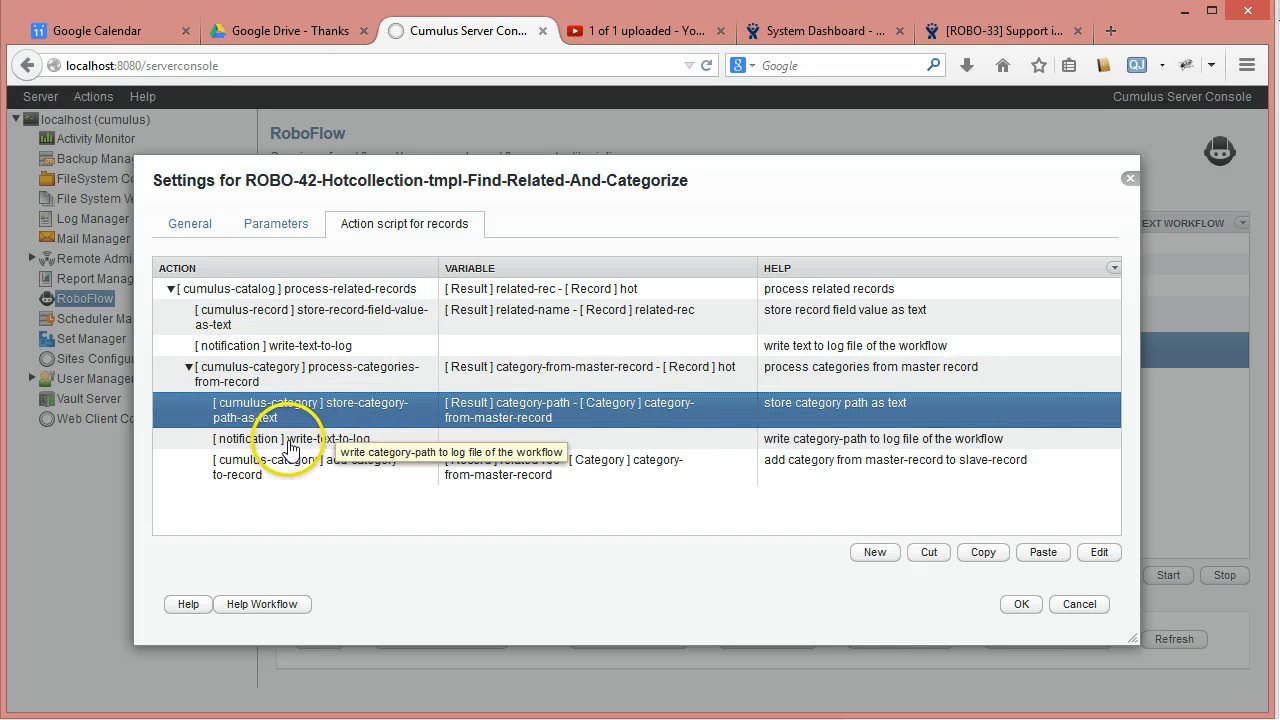
{"action": "left_click", "coordinate": [289, 438]}
{"action": "left_click", "coordinate": [1079, 606]}
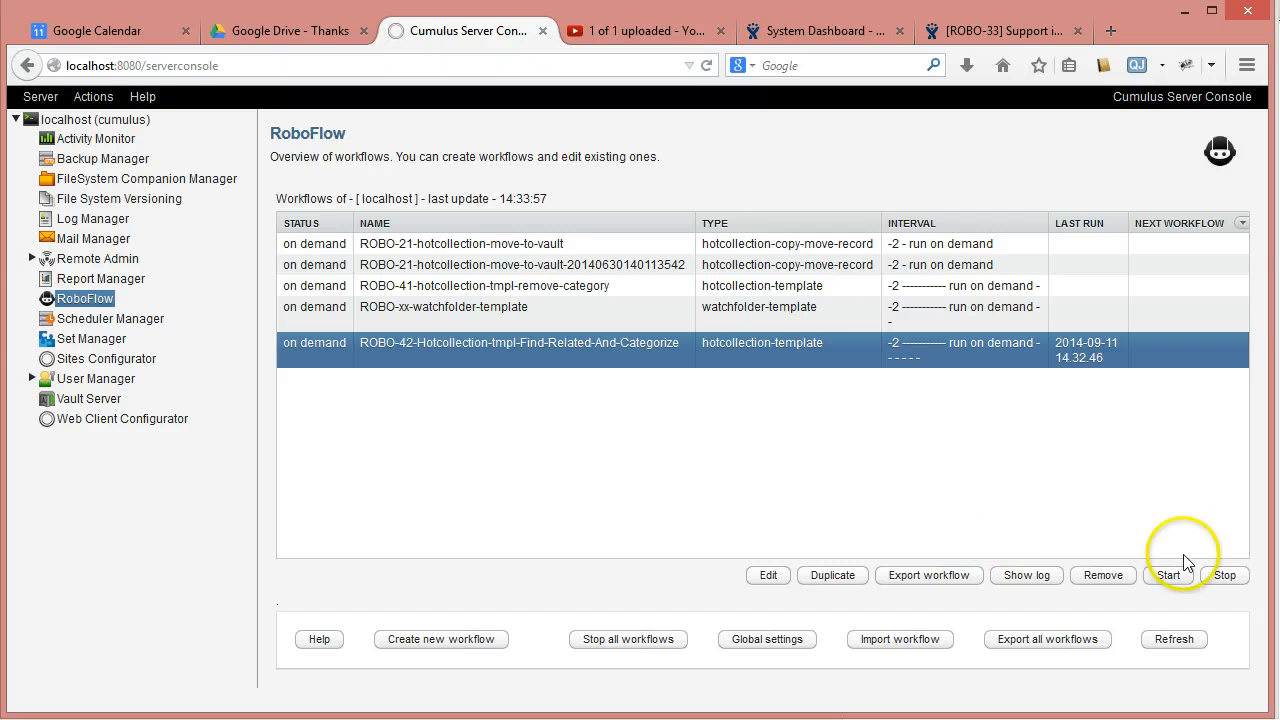
- Start the ROBO-42-Hotcollection-tmpl-Find-Related-And-Categorize workflow and open its log
{"action": "left_click", "coordinate": [1169, 579]}
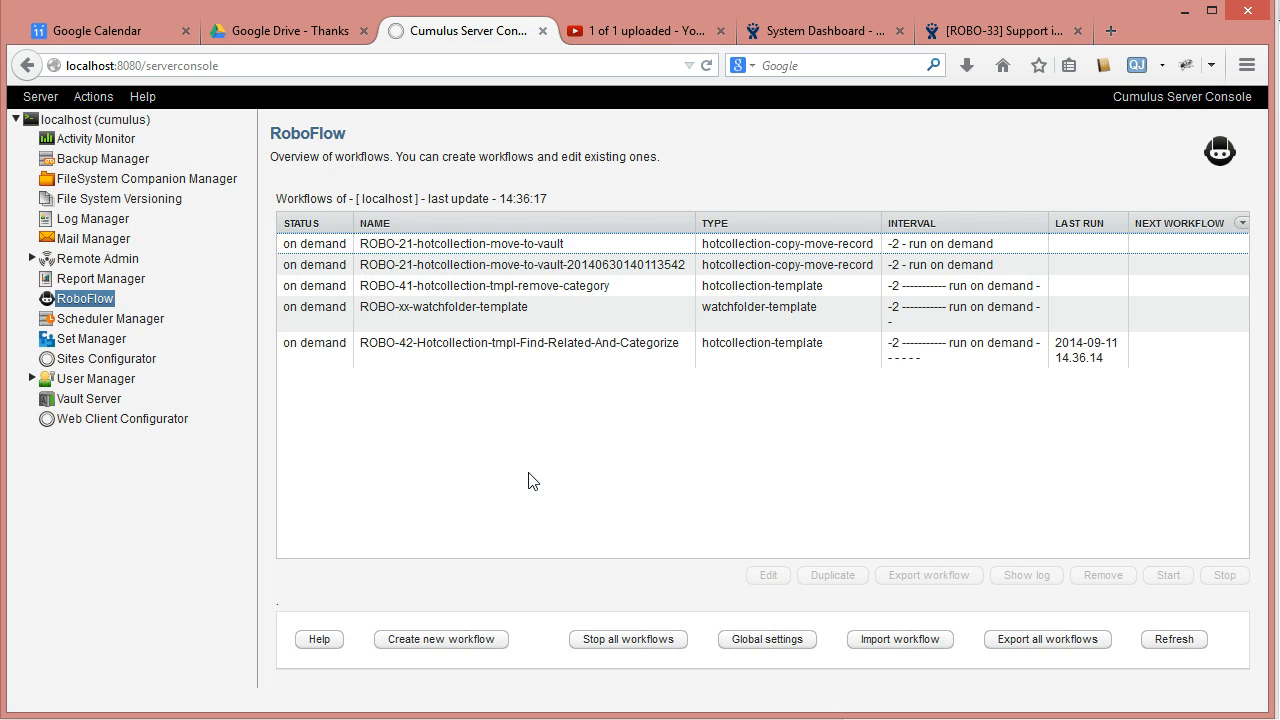
{"action": "left_click", "coordinate": [538, 352]}
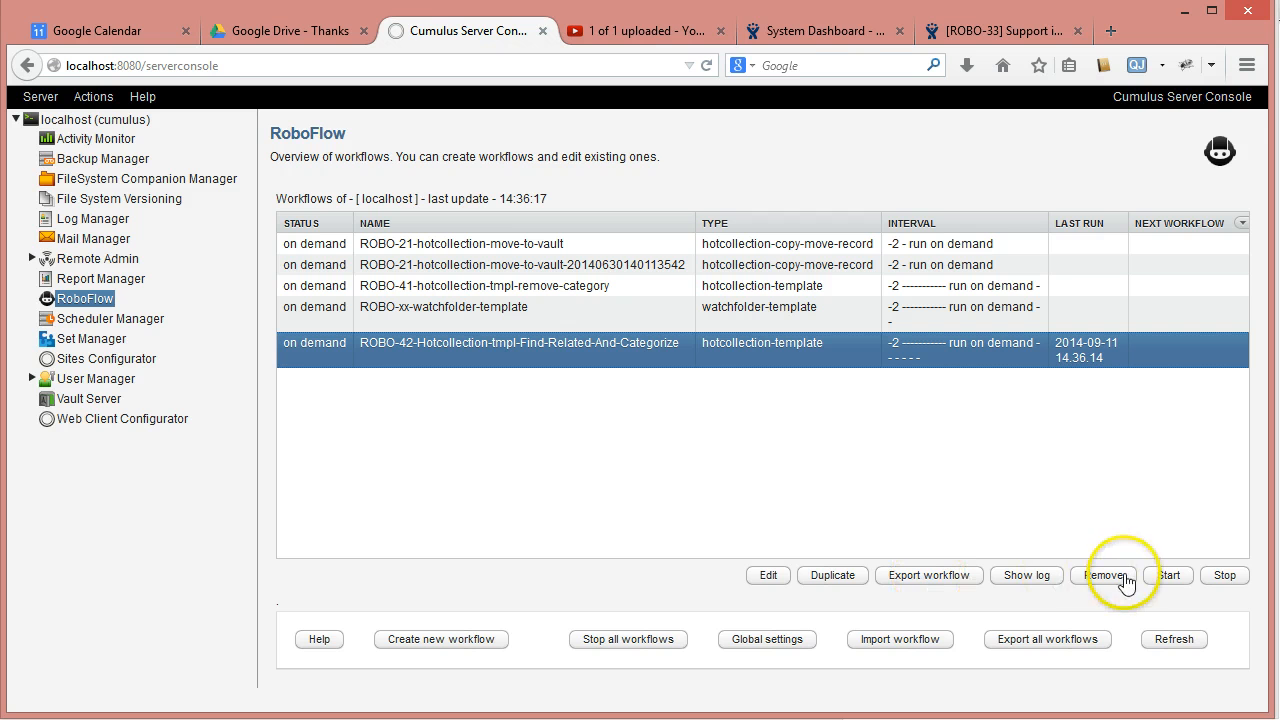
{"action": "left_click", "coordinate": [1037, 583]}
- Check the latest run's log entries for the master record, the related record and the categories to add
{"action": "left_click_drag", "start_coordinate": [1074, 433], "coordinate": [1074, 590]}
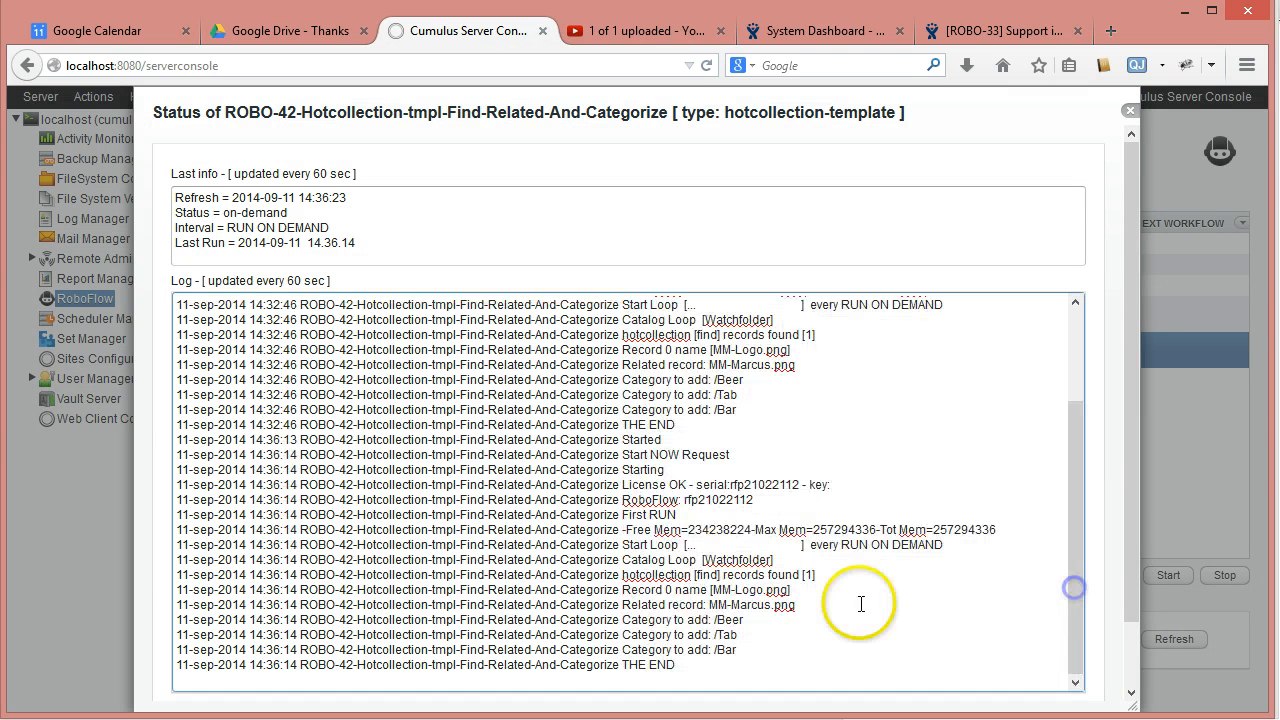
{"action": "left_click_drag", "start_coordinate": [723, 575], "coordinate": [845, 573]}
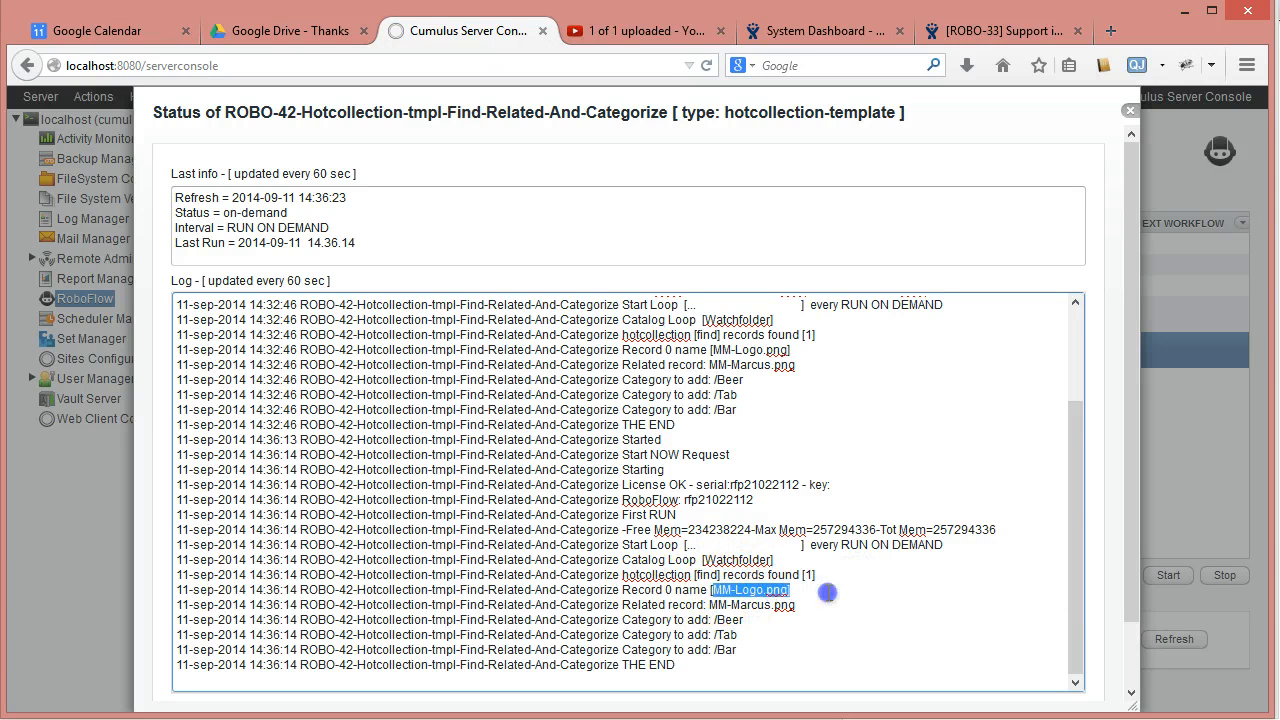
{"action": "left_click_drag", "start_coordinate": [692, 605], "coordinate": [818, 605]}
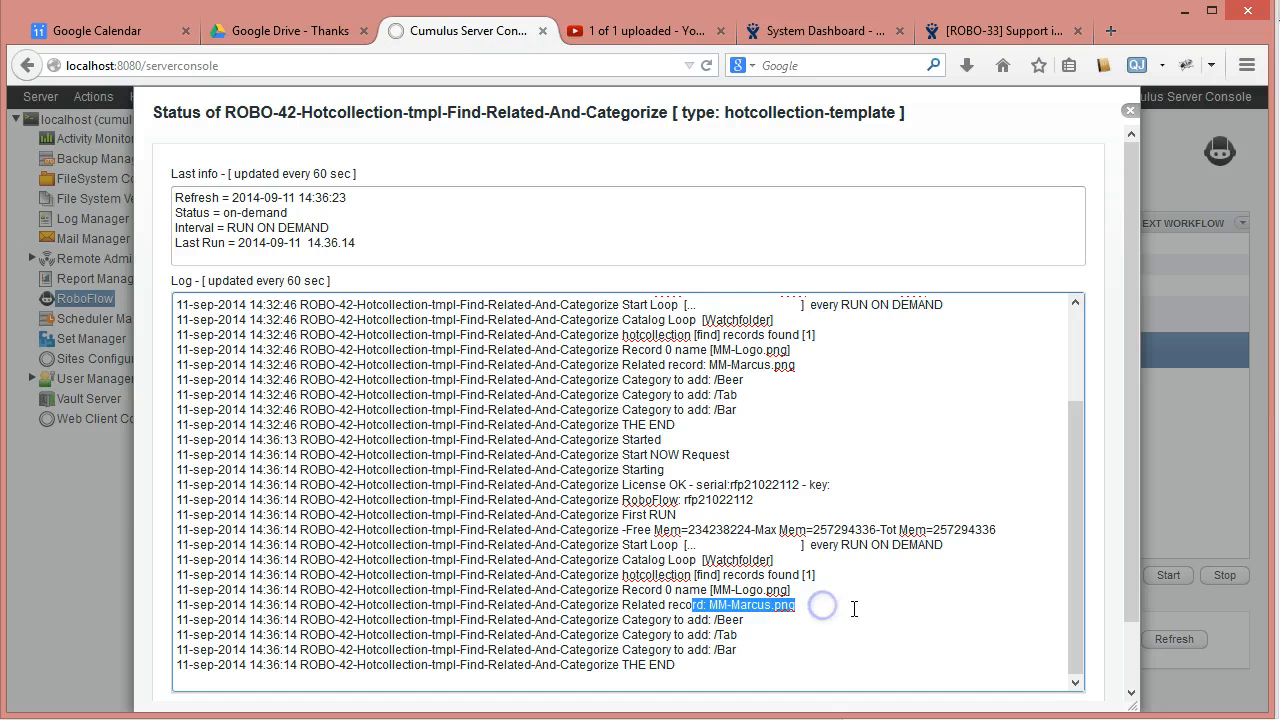
{"action": "left_click_drag", "start_coordinate": [706, 634], "coordinate": [739, 635]}
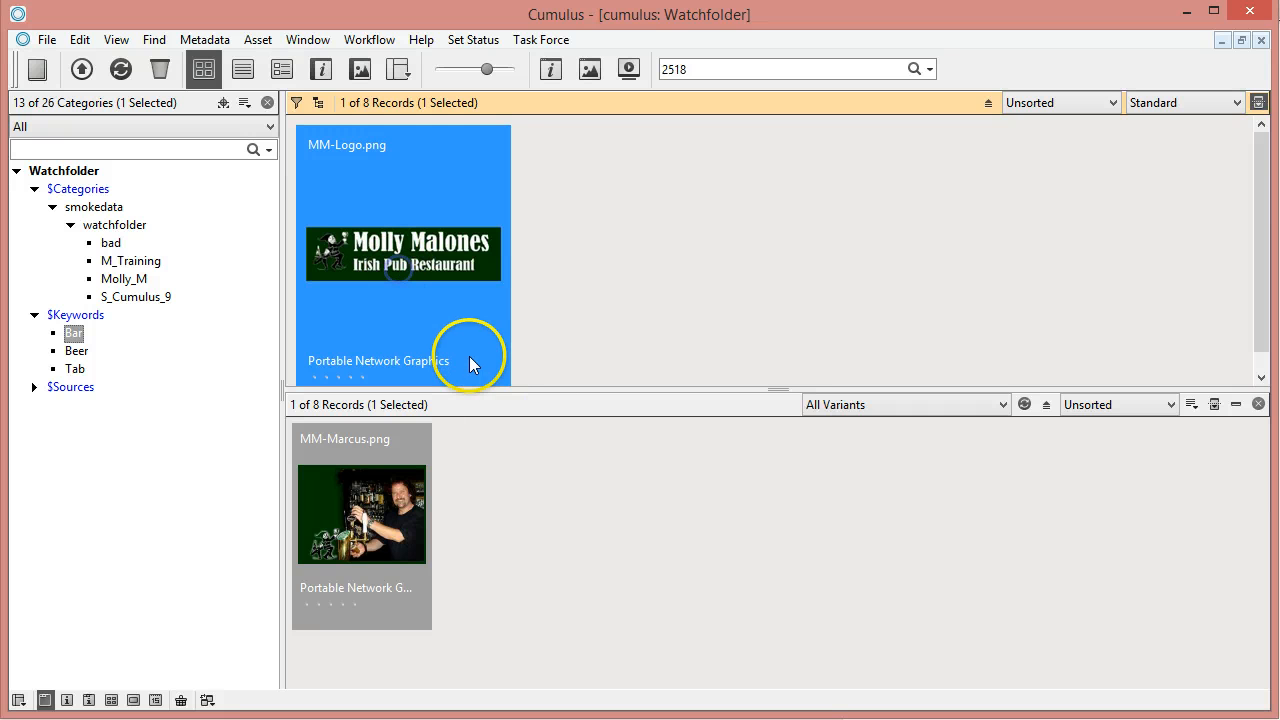
- Switch to the Cumulus Watchfolder catalog and check which records belong to the keyword categories Bar, Beer and Tab
{"action": "left_click", "coordinate": [72, 333]}
{"action": "left_click", "coordinate": [593, 263]}
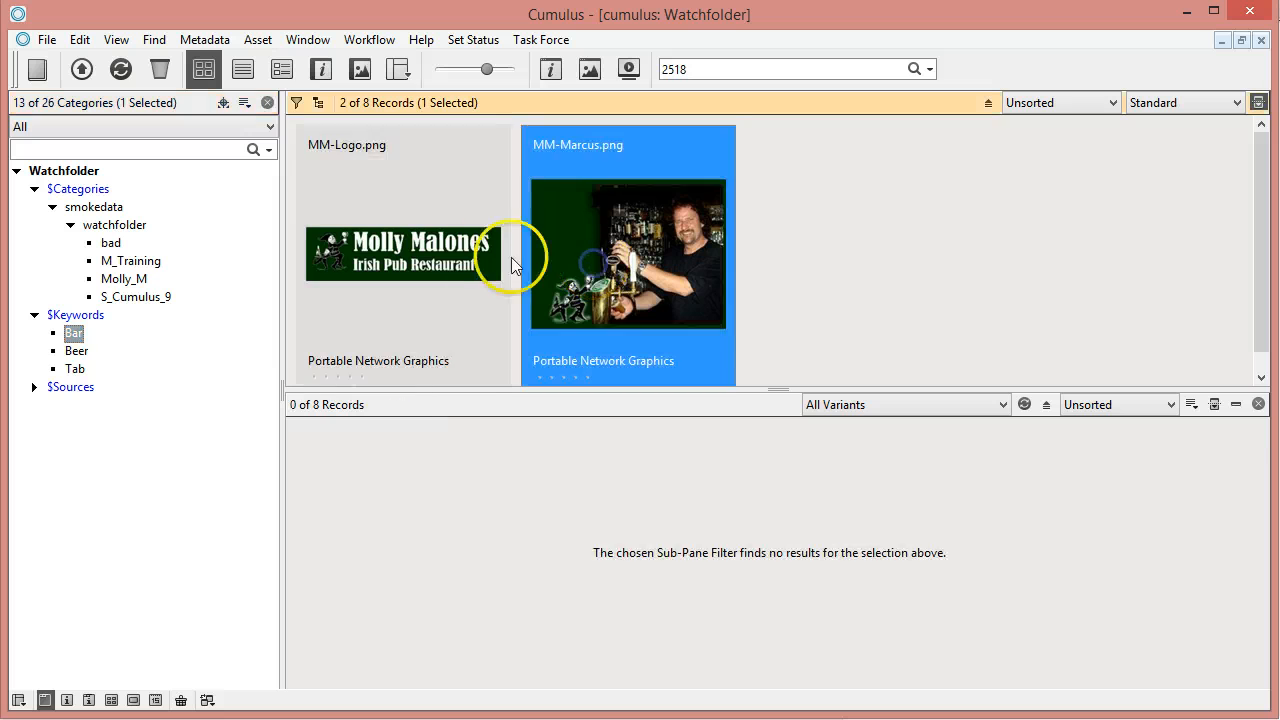
{"action": "left_click", "coordinate": [509, 257]}
{"action": "left_click", "coordinate": [594, 261]}
{"action": "left_click", "coordinate": [76, 351]}
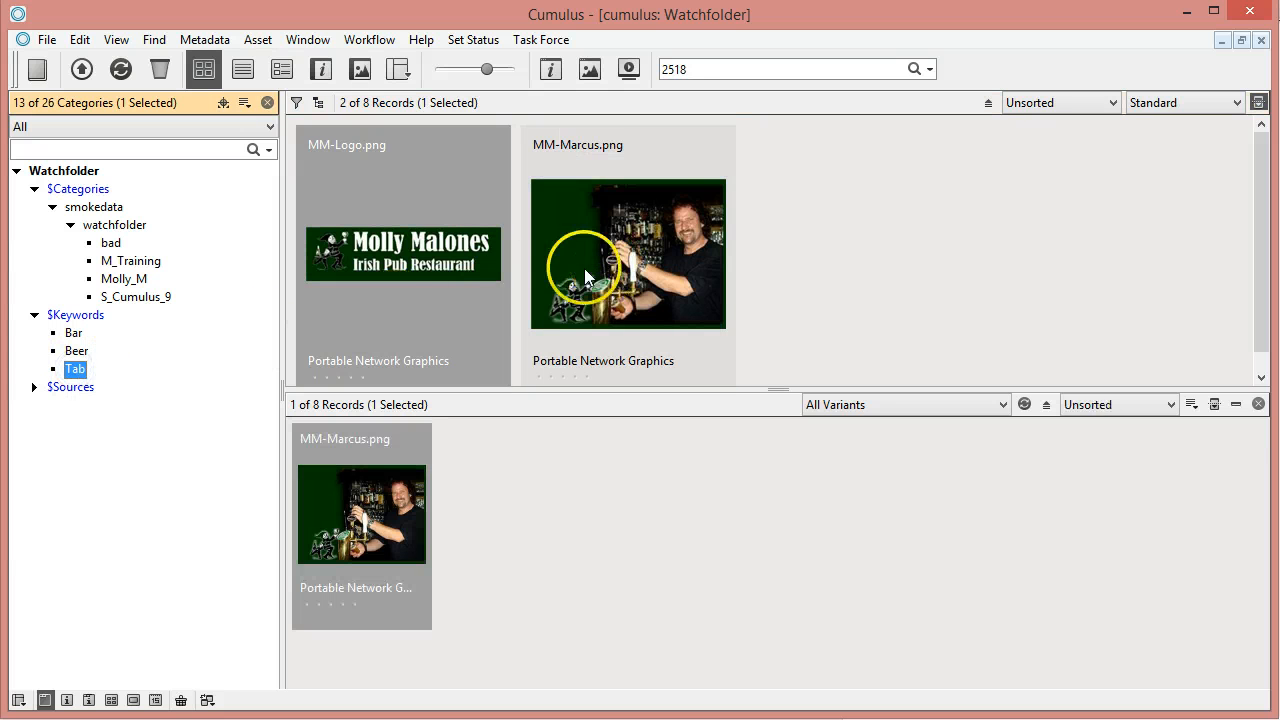
- Open the information window of MM-Logo.png and view its assigned categories filtered by Categories and by Sources
{"action": "double_click", "coordinate": [469, 268]}
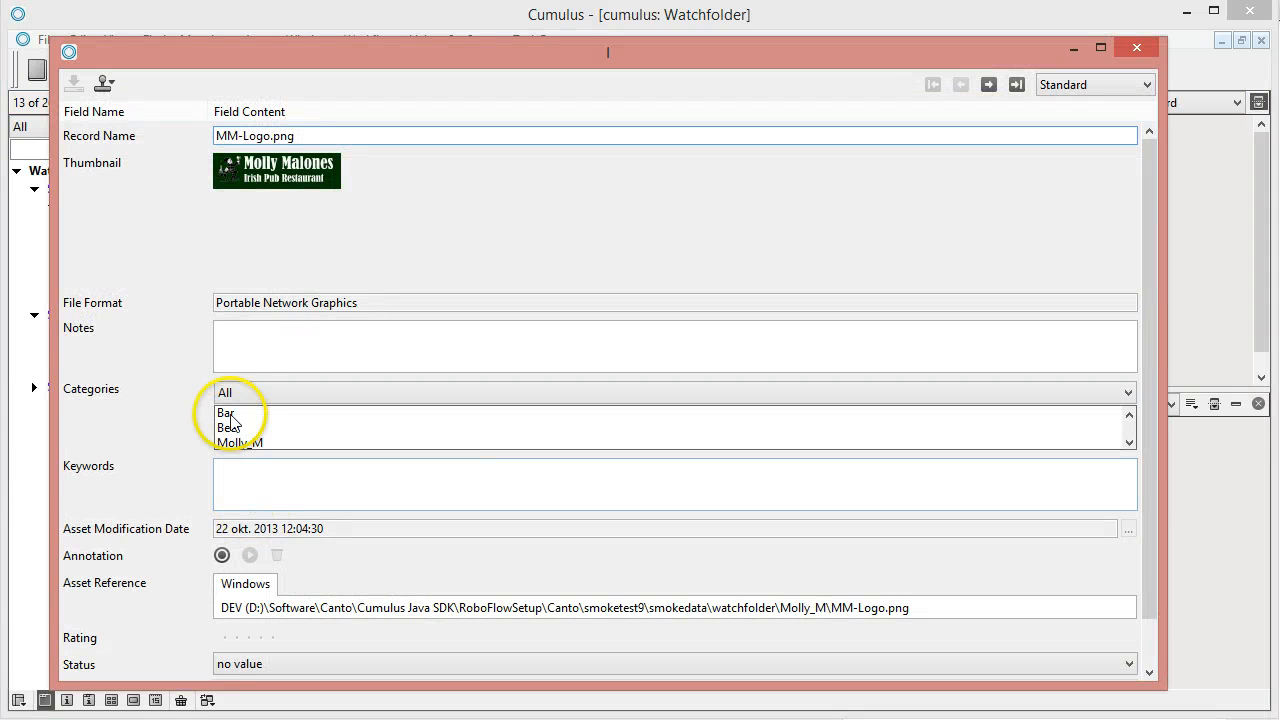
{"action": "left_click", "coordinate": [239, 392]}
{"action": "left_click", "coordinate": [240, 427]}
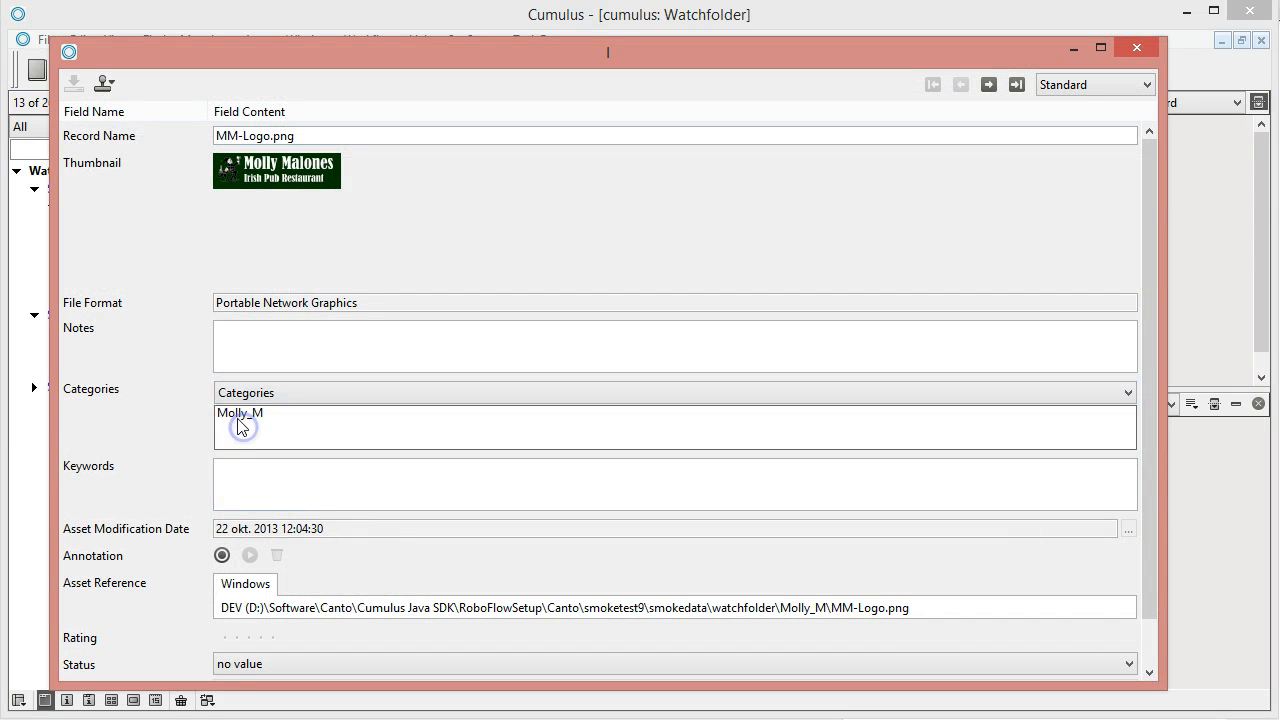
{"action": "left_click", "coordinate": [240, 392]}
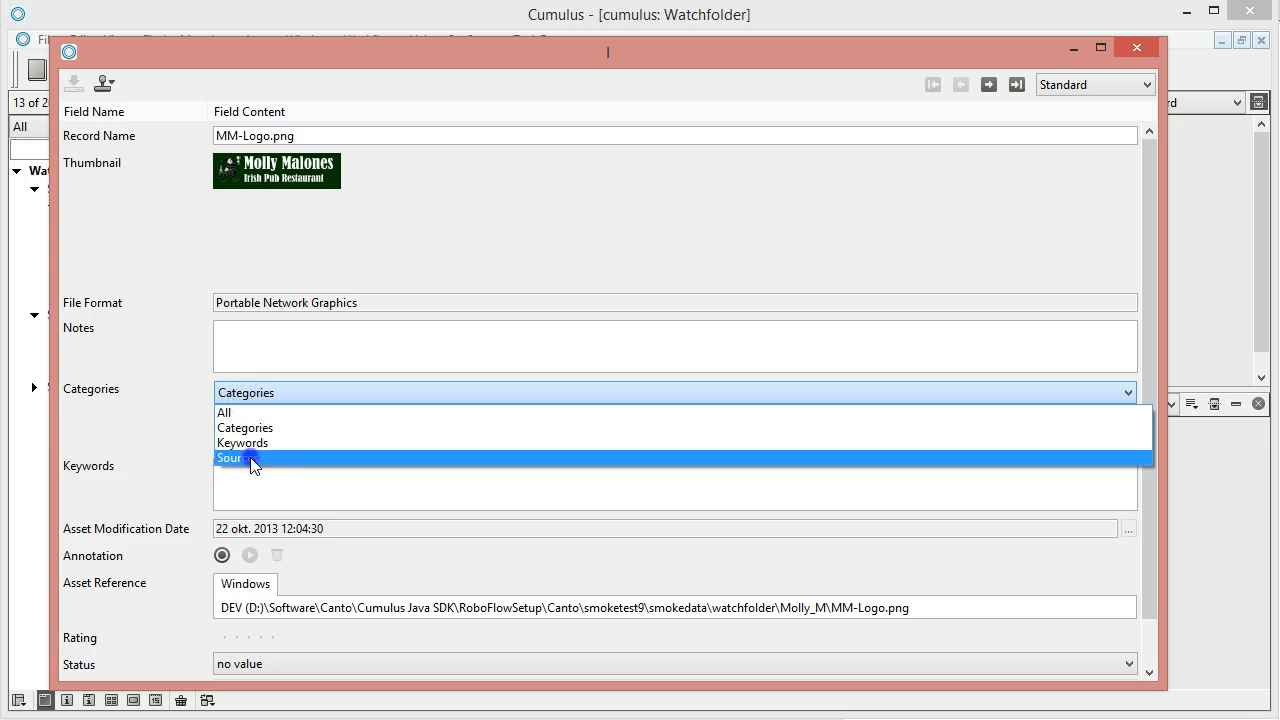
{"action": "left_click", "coordinate": [250, 458]}
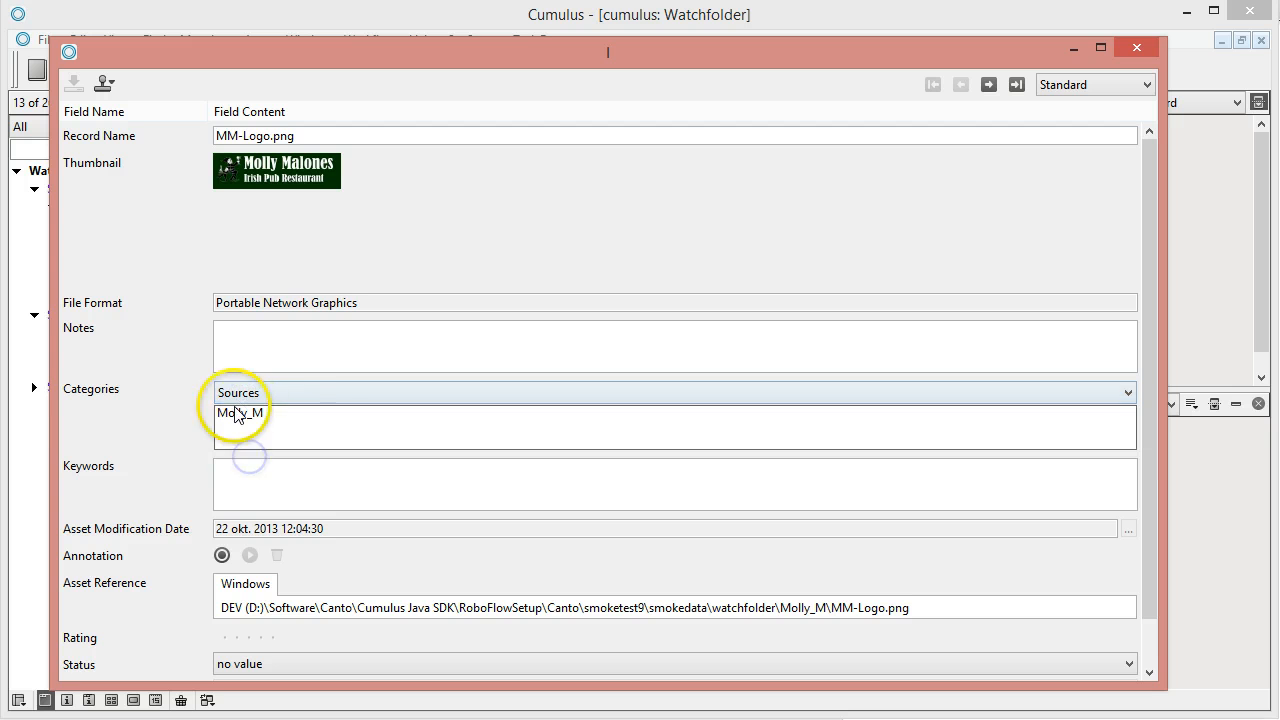
- Check the Keywords categories of the variant MM-Marcus.png, and close its information window and the workflow log
{"action": "left_click", "coordinate": [988, 85]}
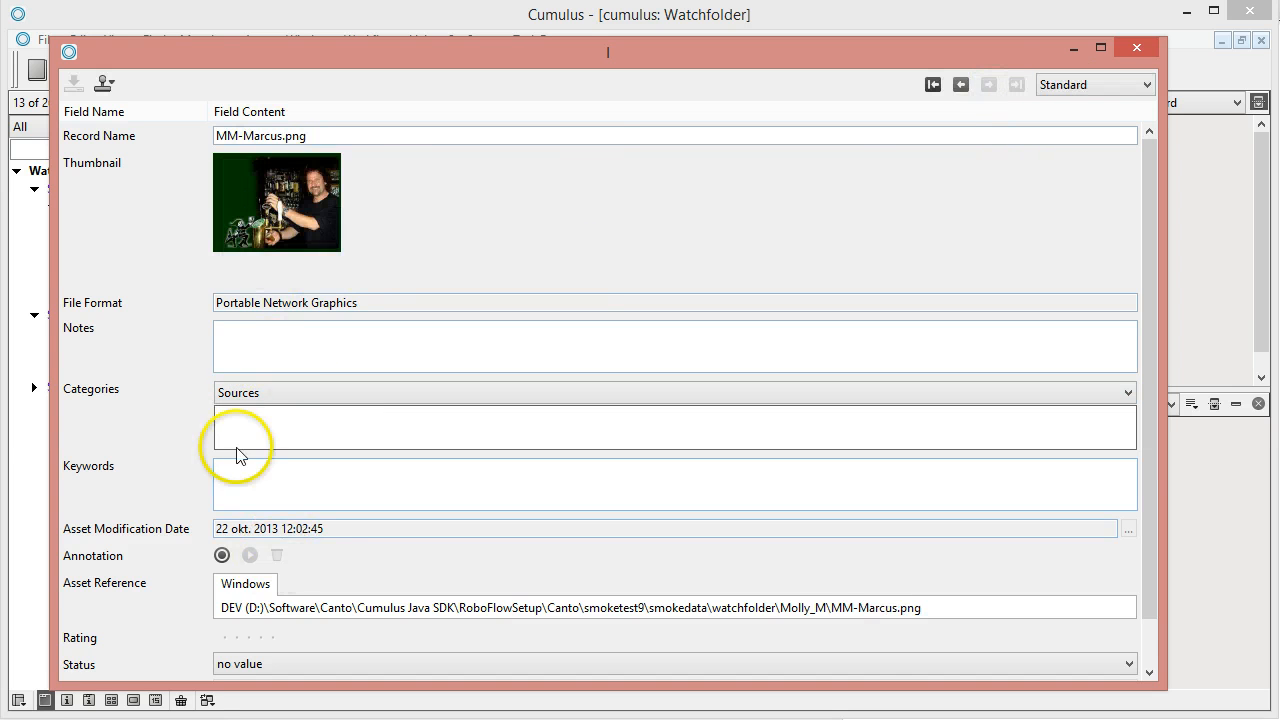
{"action": "left_click", "coordinate": [243, 393]}
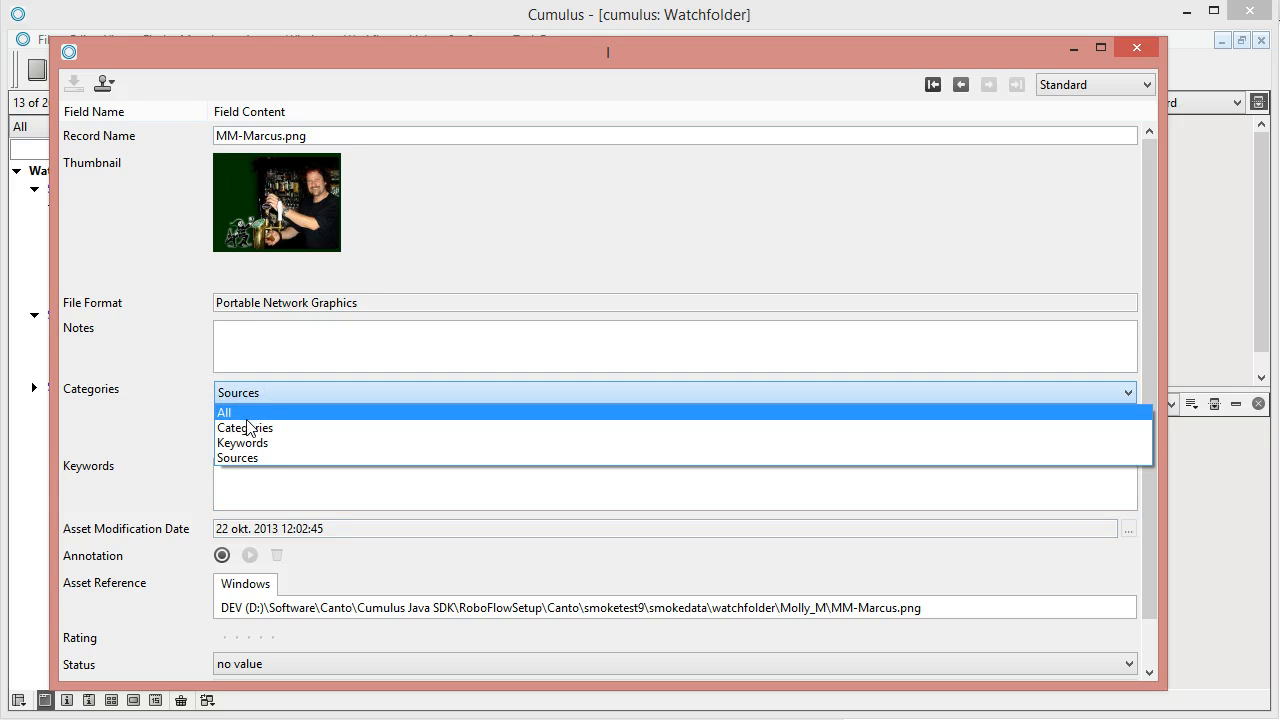
{"action": "left_click", "coordinate": [243, 443]}
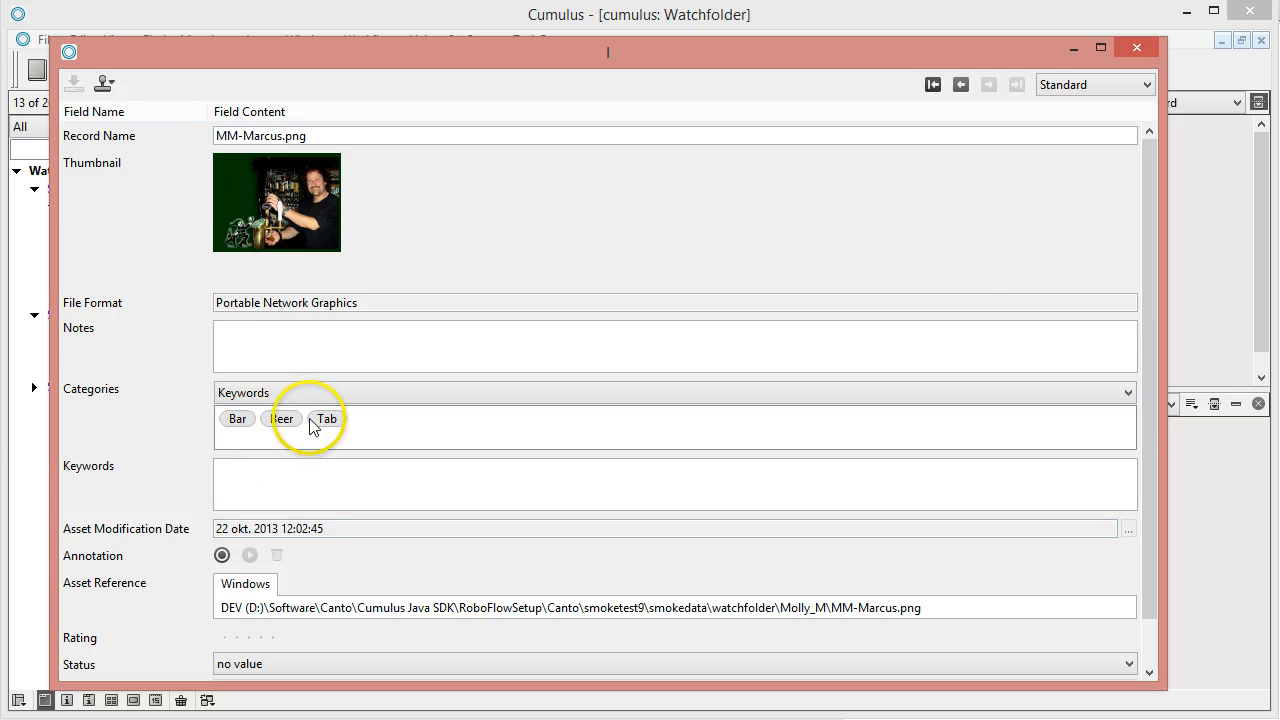
{"action": "left_click", "coordinate": [1137, 49]}
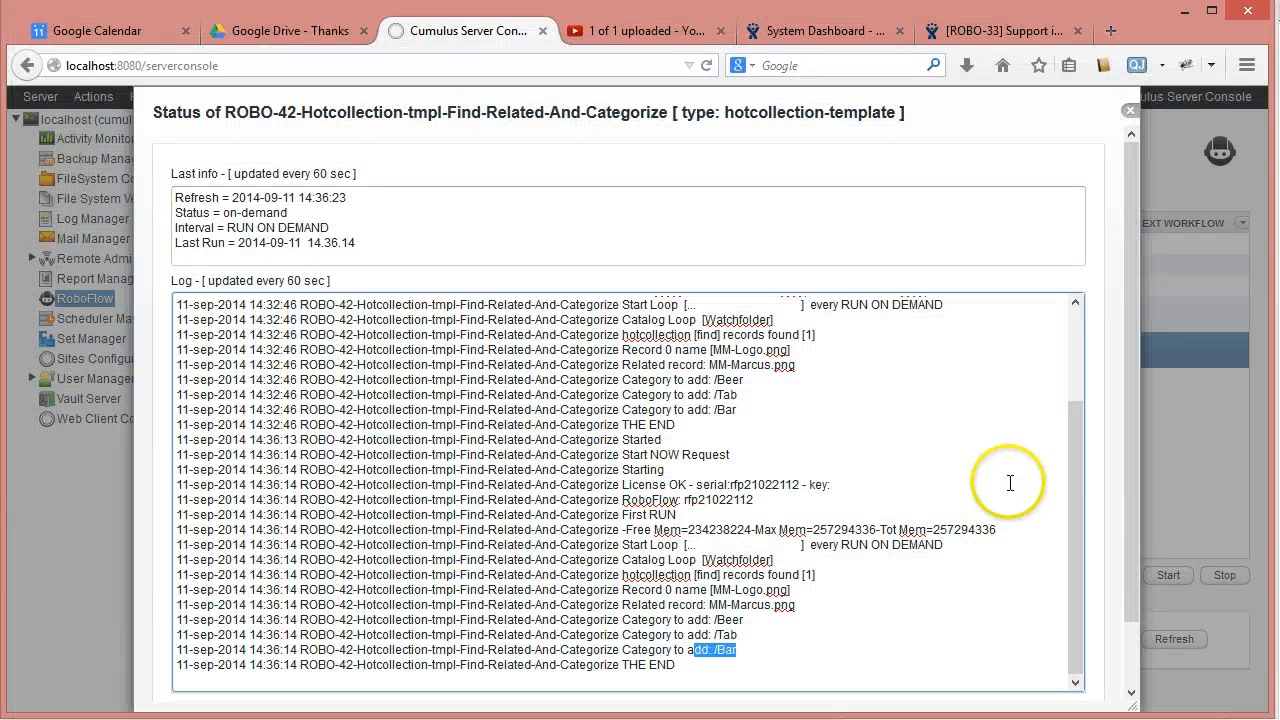
{"action": "left_click", "coordinate": [1129, 112]}
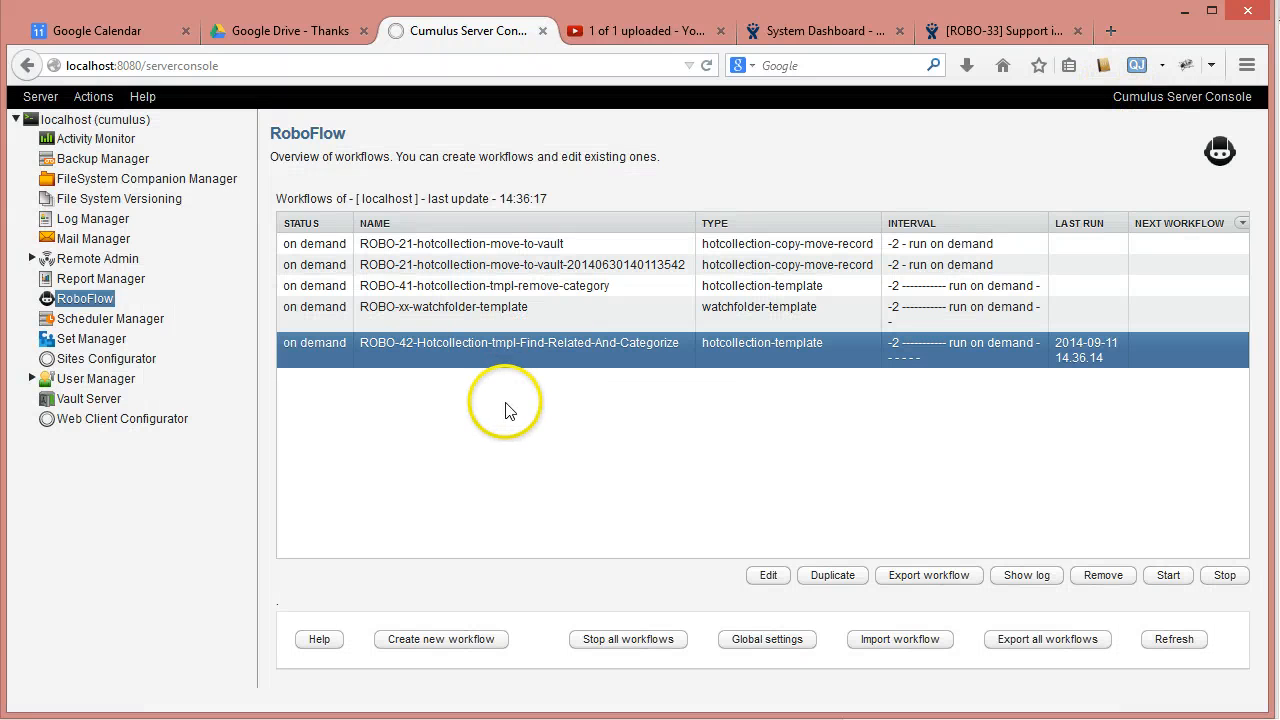